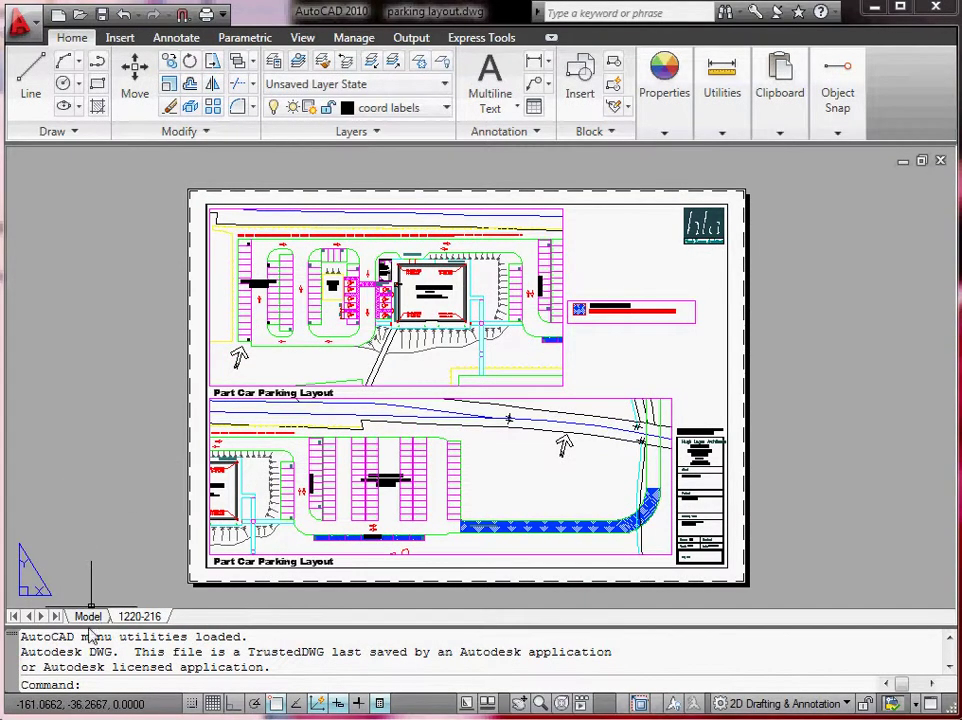
Step: Switch to model space and examine the clubhouse and the parking bays beside it
{"action": "left_click", "coordinate": [88, 617]}
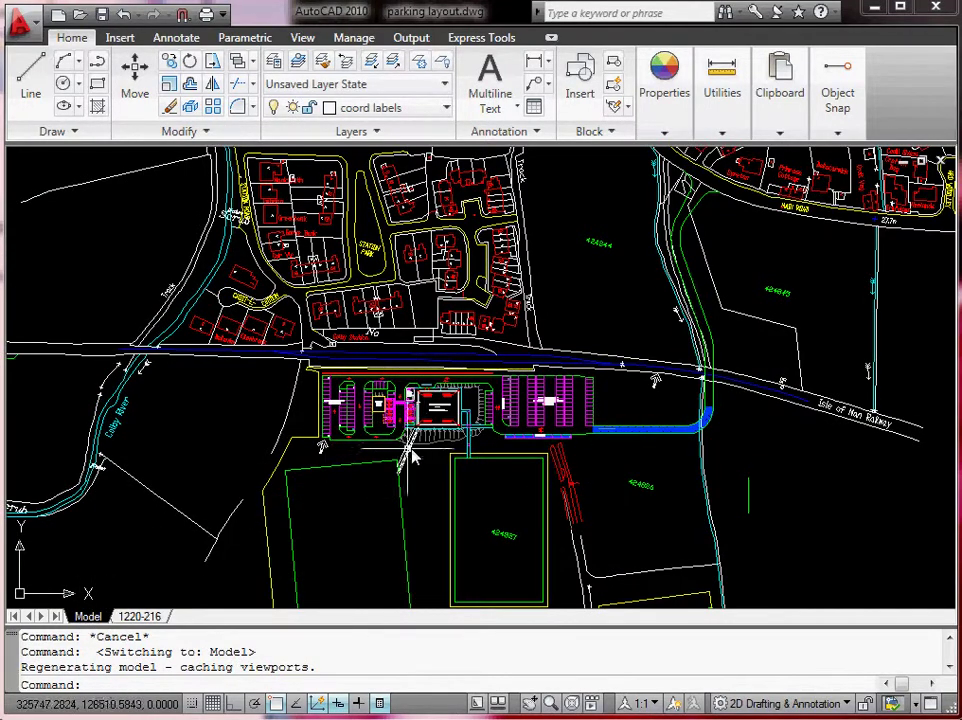
{"action": "scroll", "coordinate": [466, 385], "scroll_direction": "up", "scroll_amount": 6}
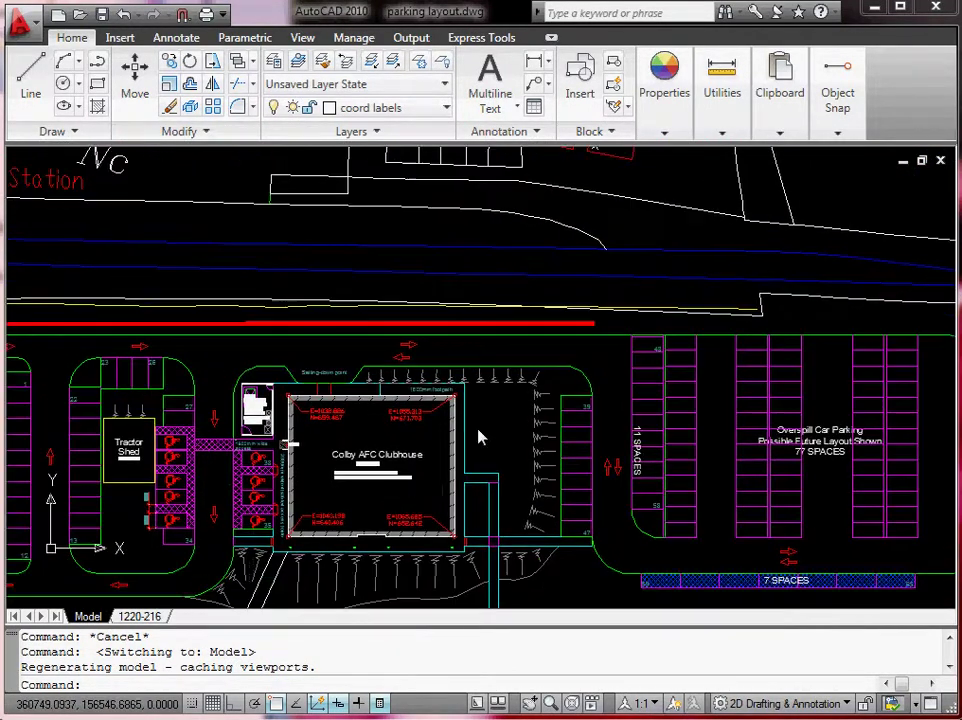
{"action": "middle_click_drag", "start_coordinate": [479, 437], "coordinate": [545, 321]}
{"action": "scroll", "coordinate": [691, 354], "scroll_direction": "up", "scroll_amount": 3}
{"action": "scroll", "coordinate": [580, 337], "scroll_direction": "up", "scroll_amount": 2}
{"action": "scroll", "coordinate": [543, 345], "scroll_direction": "down", "scroll_amount": 4}
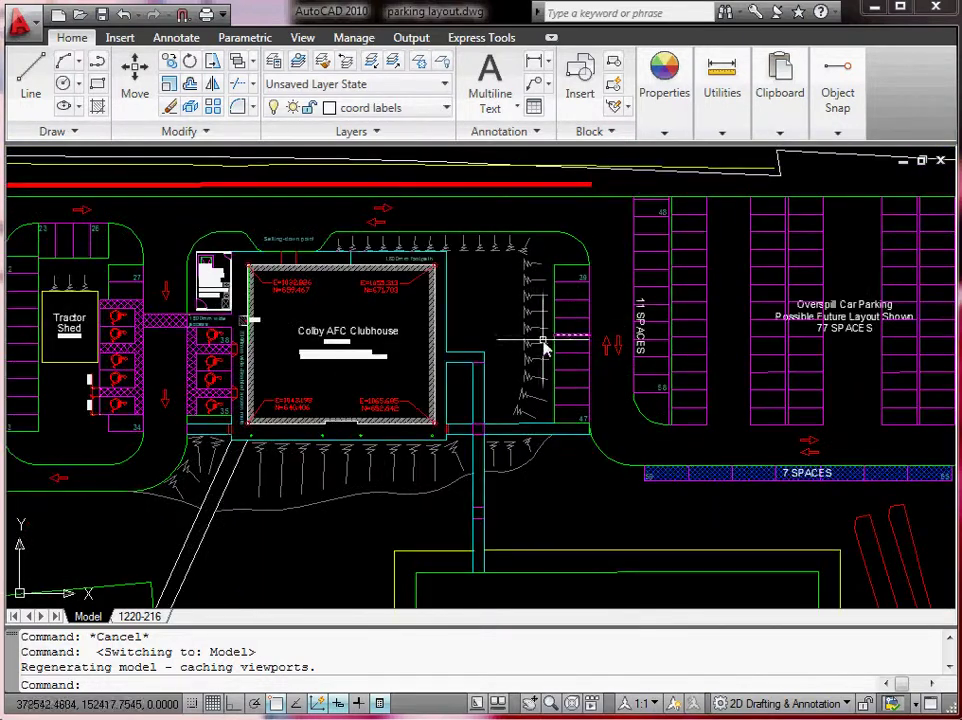
{"action": "scroll", "coordinate": [587, 272], "scroll_direction": "up", "scroll_amount": 4}
{"action": "scroll", "coordinate": [590, 269], "scroll_direction": "up", "scroll_amount": 2}
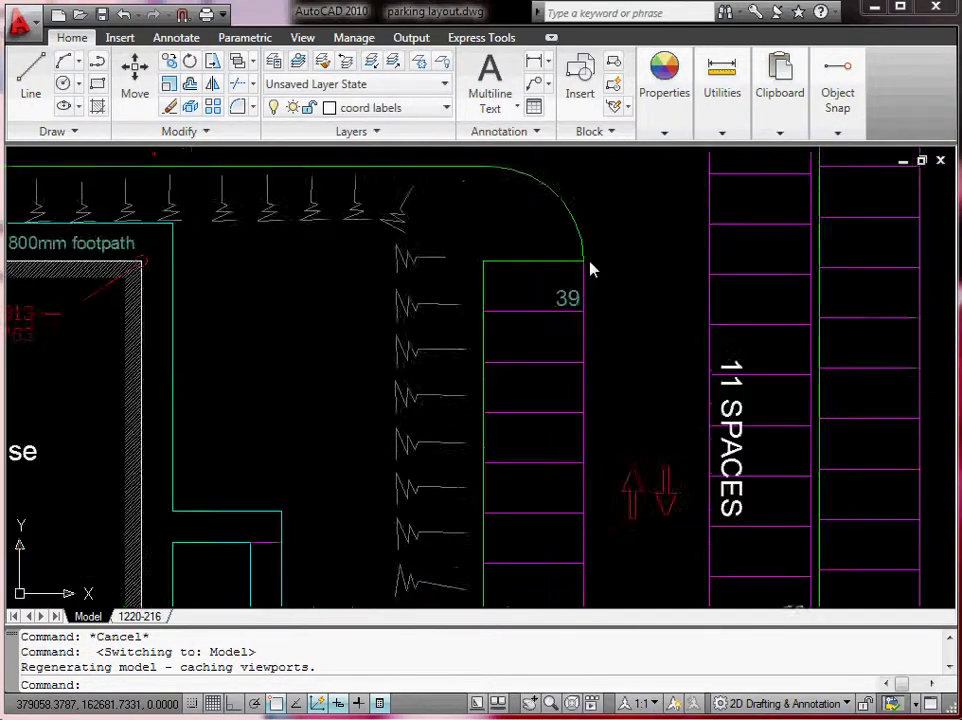
{"action": "scroll", "coordinate": [586, 270], "scroll_direction": "up", "scroll_amount": 2}
{"action": "scroll", "coordinate": [578, 264], "scroll_direction": "down", "scroll_amount": 5}
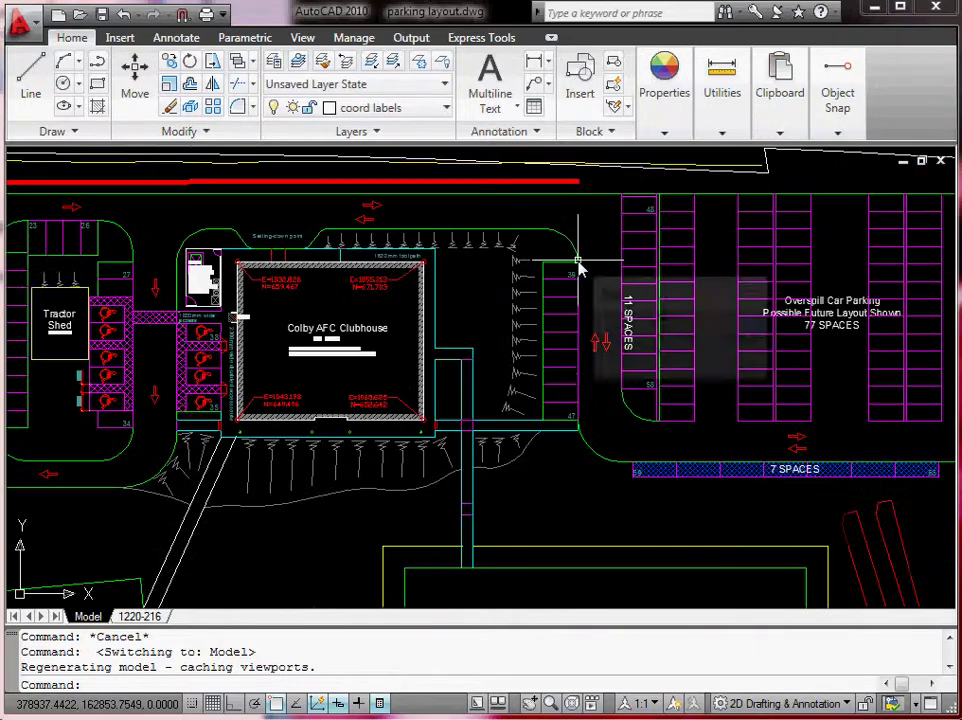
Step: Query the coordinates of parking bay 39's upper-right corner with the ID command and an endpoint snap
{"action": "scroll", "coordinate": [578, 266], "scroll_direction": "up", "scroll_amount": 6}
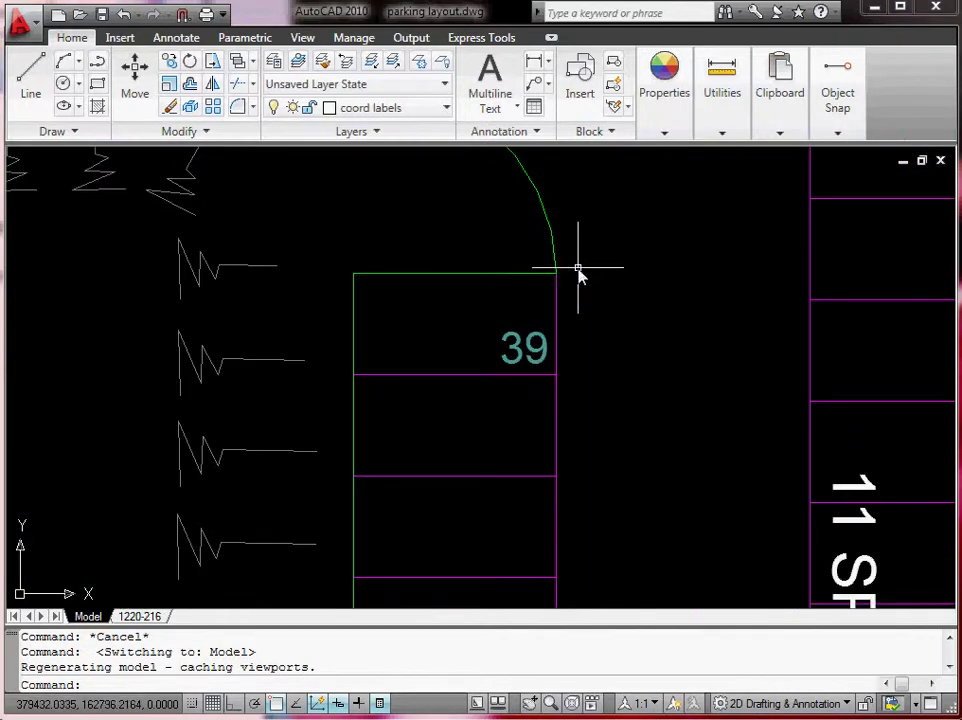
{"action": "type", "text": "d"}
{"action": "key", "text": "Return"}
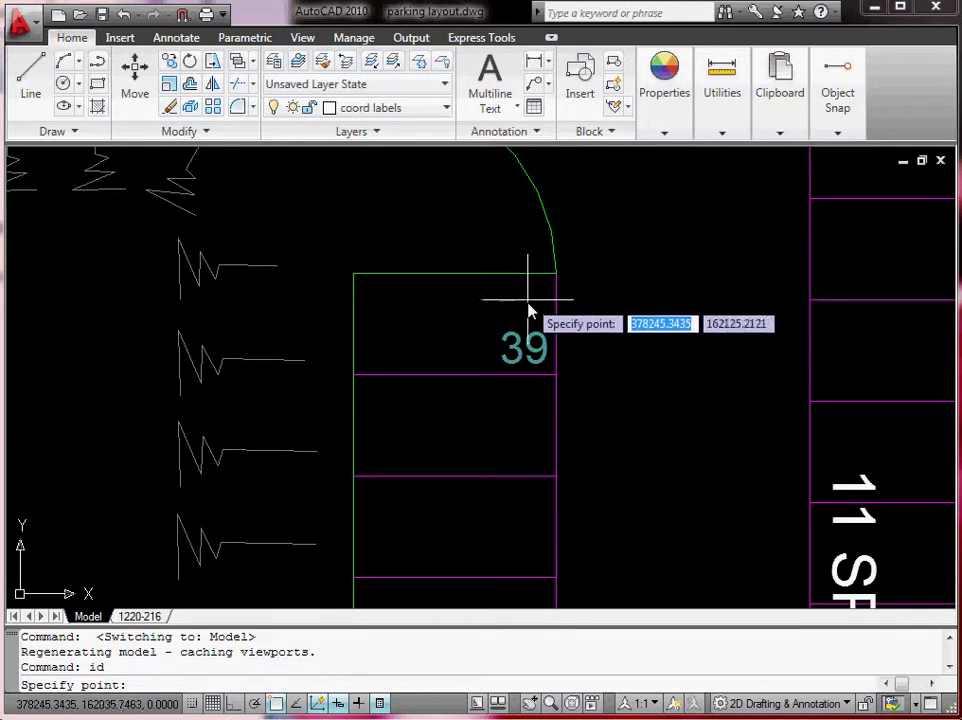
{"action": "right_click", "coordinate": [652, 301], "text": "shift"}
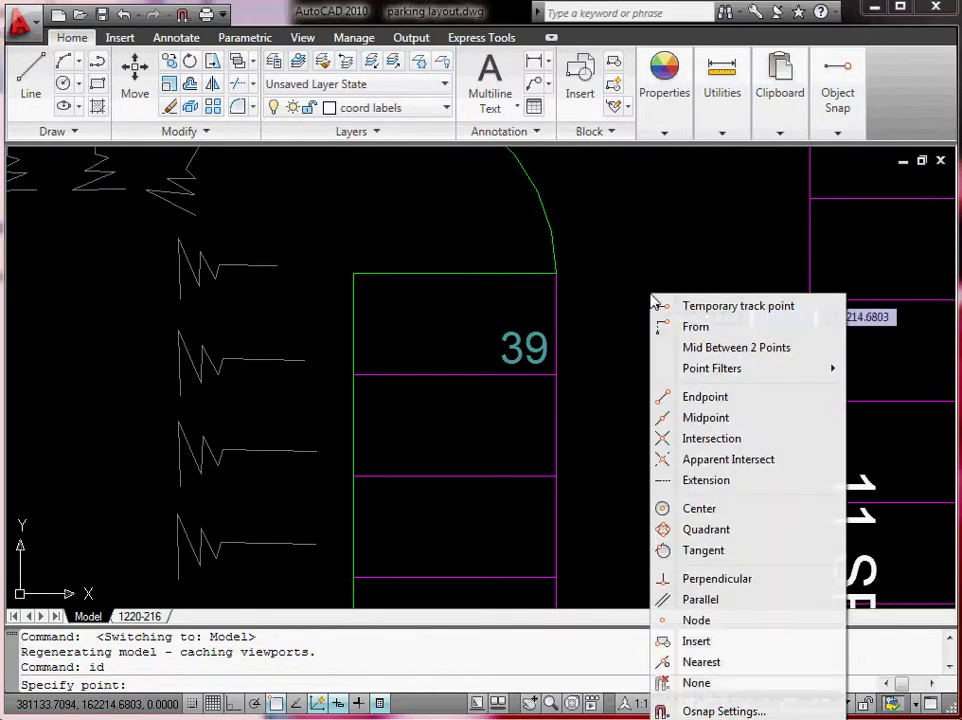
{"action": "left_click", "coordinate": [729, 398]}
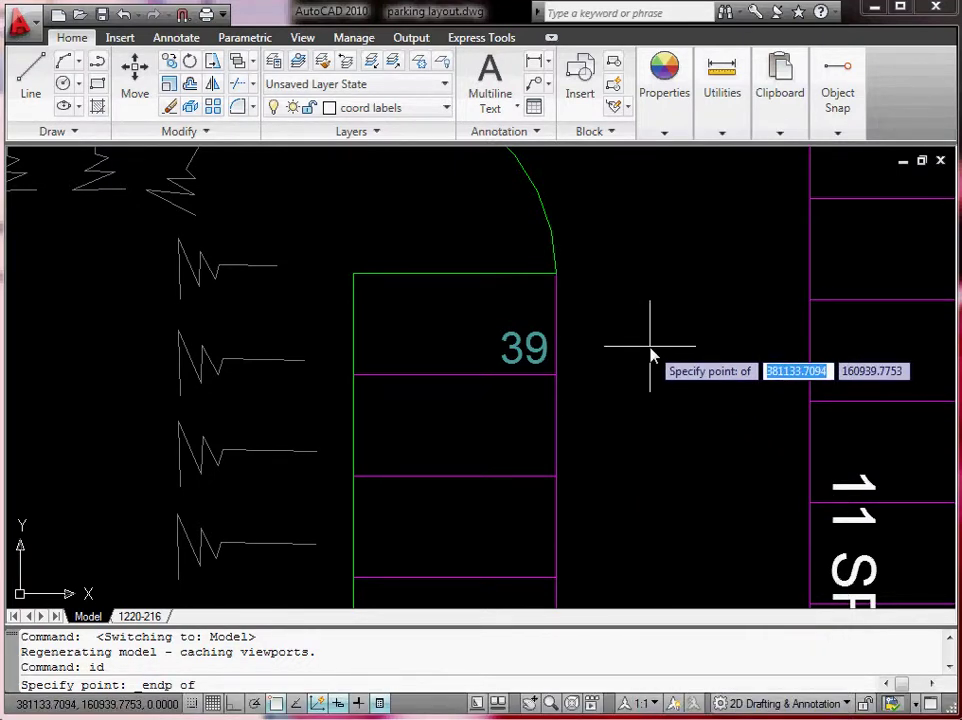
{"action": "left_click", "coordinate": [528, 284]}
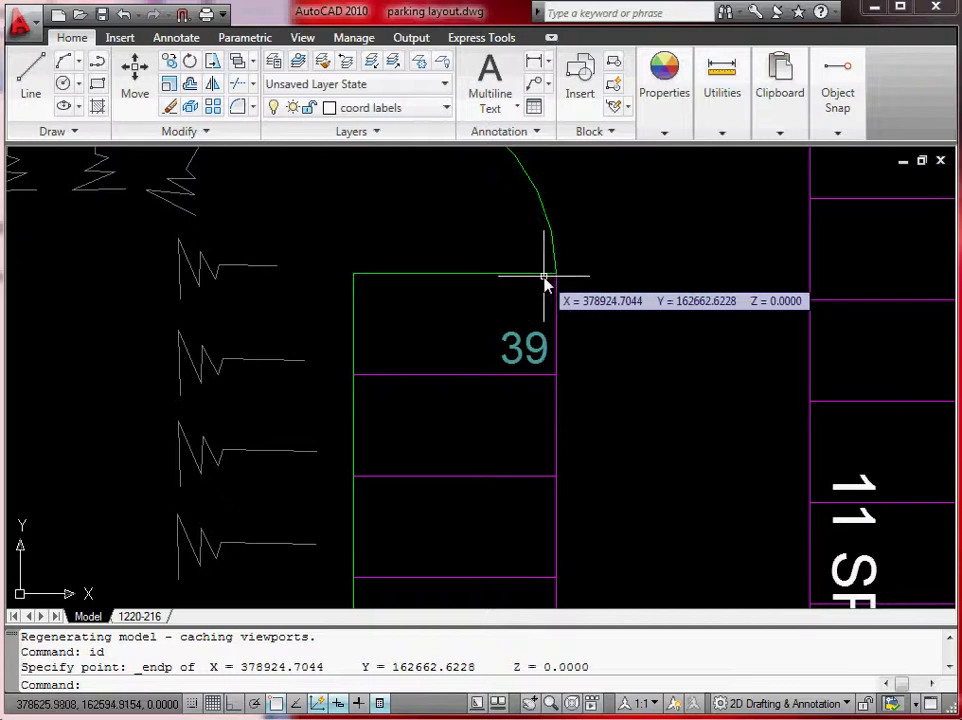
Step: Measure the distance between the clubhouse's upper-right and lower-right corners, and end the measurement
{"action": "scroll", "coordinate": [550, 278], "scroll_direction": "down", "scroll_amount": 4}
{"action": "middle_click_drag", "start_coordinate": [503, 290], "coordinate": [447, 303]}
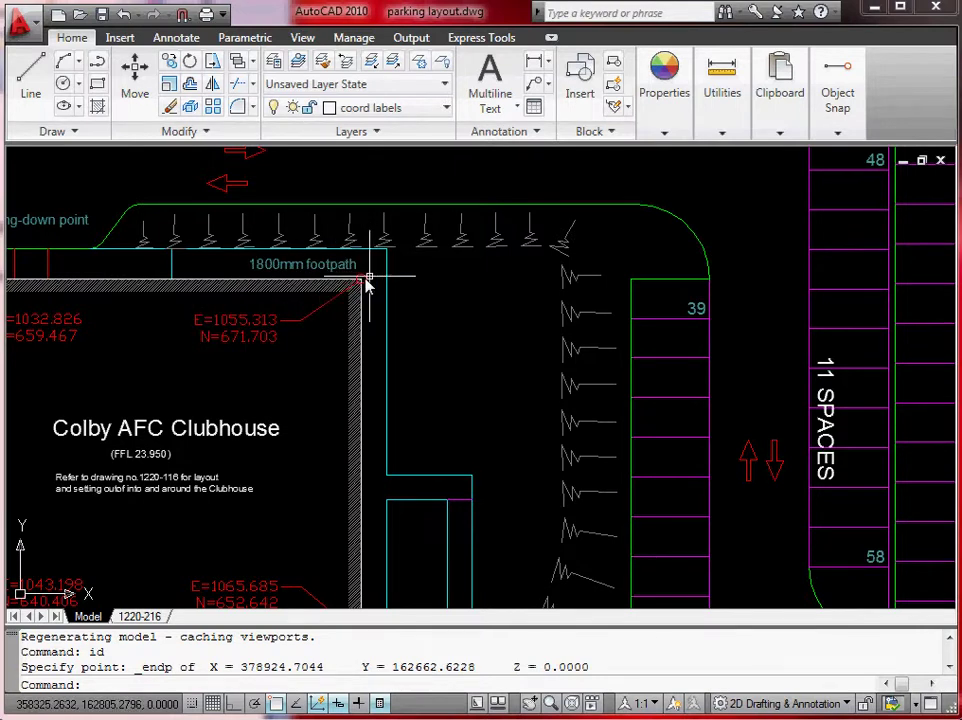
{"action": "scroll", "coordinate": [252, 340], "scroll_direction": "up", "scroll_amount": 3}
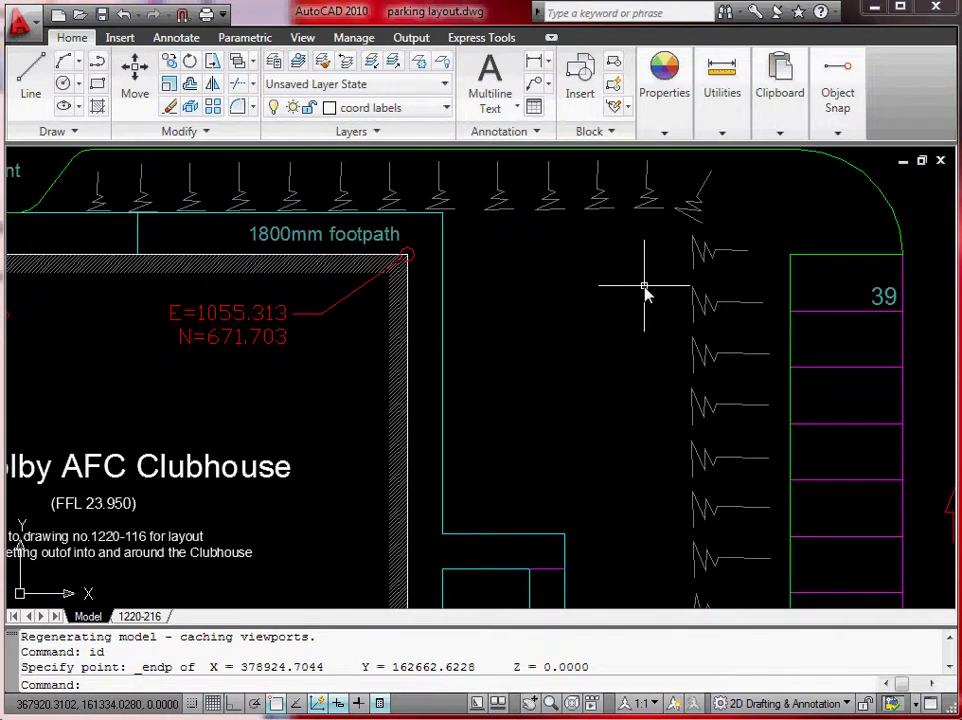
{"action": "scroll", "coordinate": [245, 330], "scroll_direction": "down", "scroll_amount": 2}
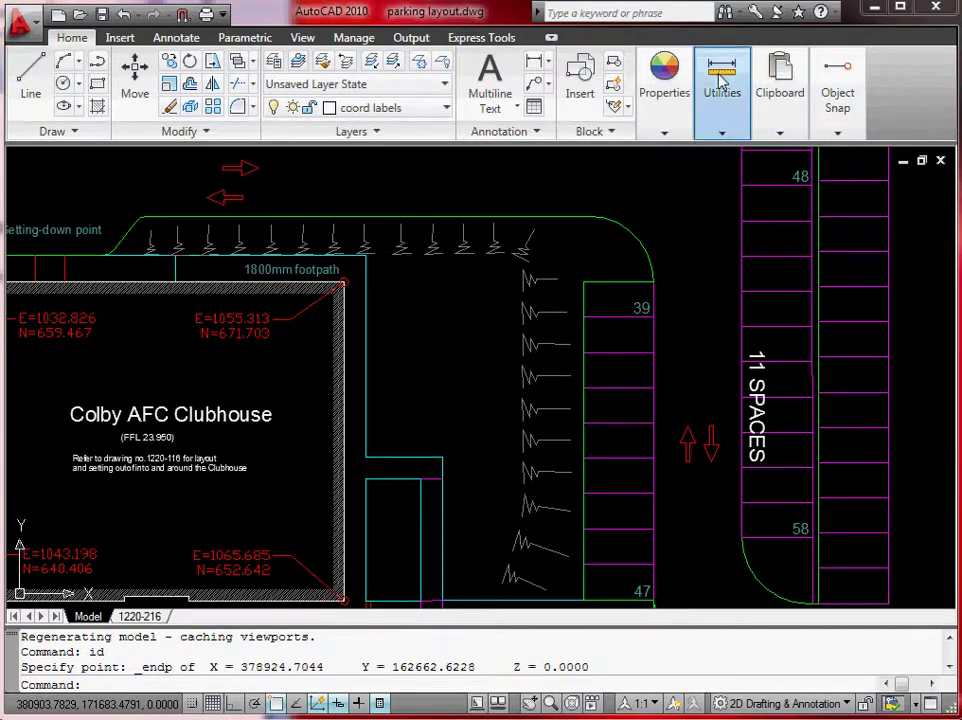
{"action": "left_click", "coordinate": [721, 130]}
{"action": "left_click", "coordinate": [717, 176]}
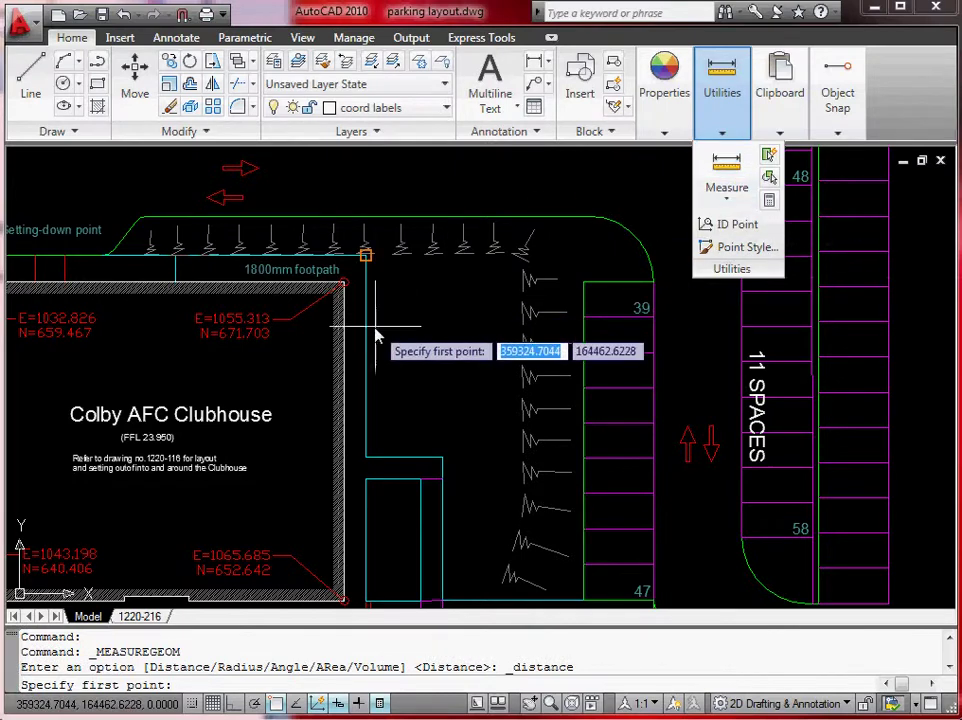
{"action": "left_click", "coordinate": [342, 286]}
{"action": "middle_click_drag", "start_coordinate": [365, 437], "coordinate": [406, 334]}
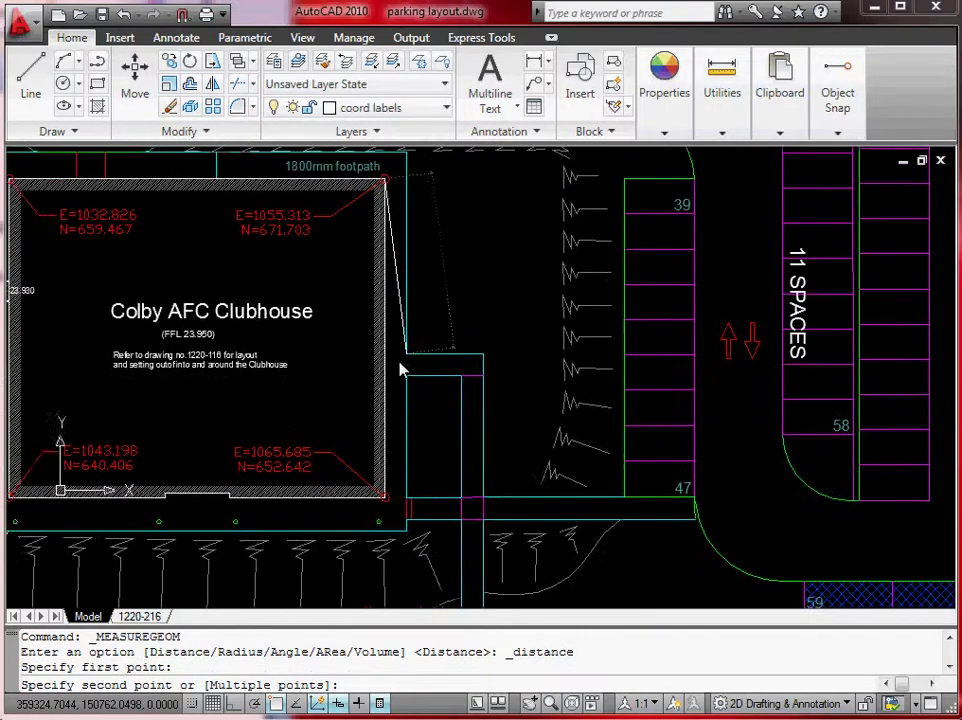
{"action": "left_click", "coordinate": [390, 473]}
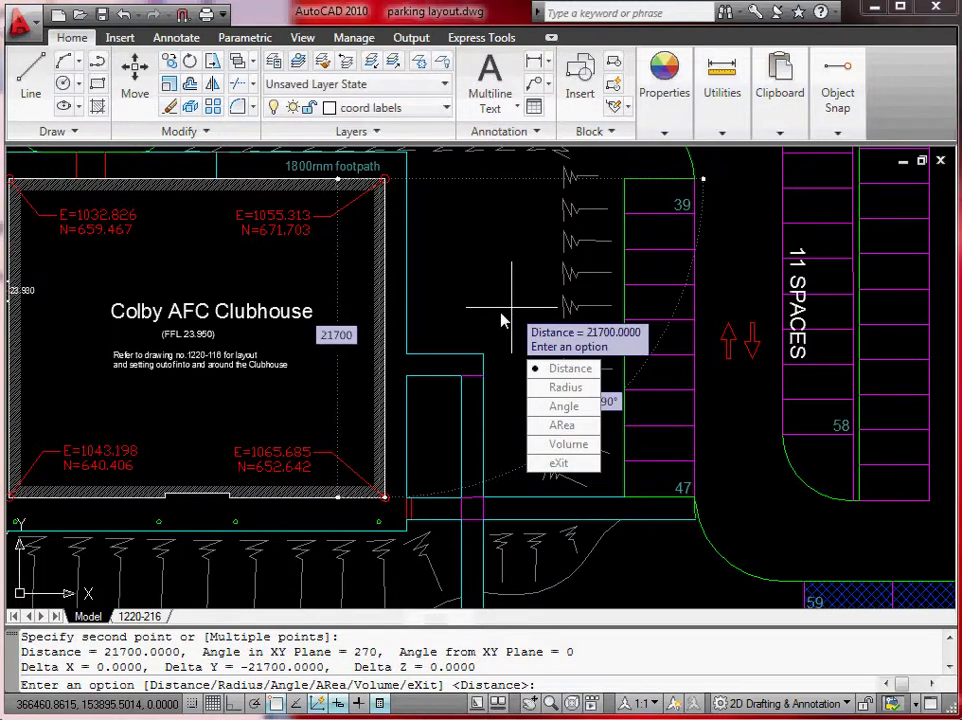
{"action": "left_click", "coordinate": [571, 470]}
Step: Examine the coordinate labels at the clubhouse corners and the layout of the surrounding site
{"action": "mouse_move", "coordinate": [333, 268]}
{"action": "middle_mouse_down"}
{"action": "mouse_move", "coordinate": [451, 294]}
{"action": "mouse_move", "coordinate": [354, 301]}
{"action": "middle_mouse_up"}
{"action": "scroll", "coordinate": [560, 278], "scroll_direction": "down", "scroll_amount": 4}
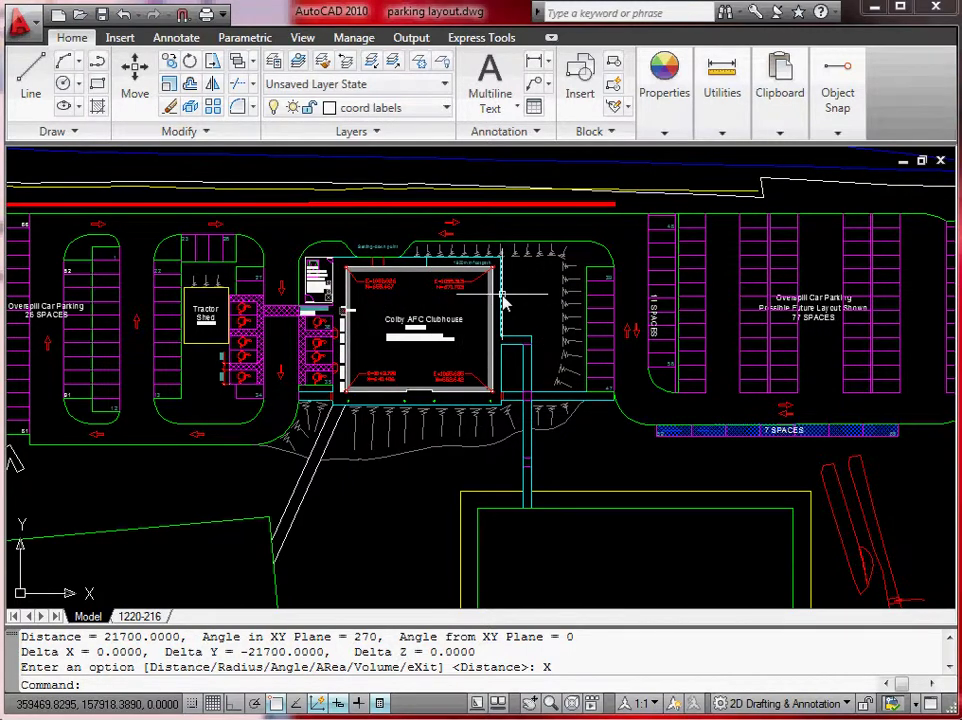
{"action": "middle_click_drag", "start_coordinate": [503, 303], "coordinate": [393, 318]}
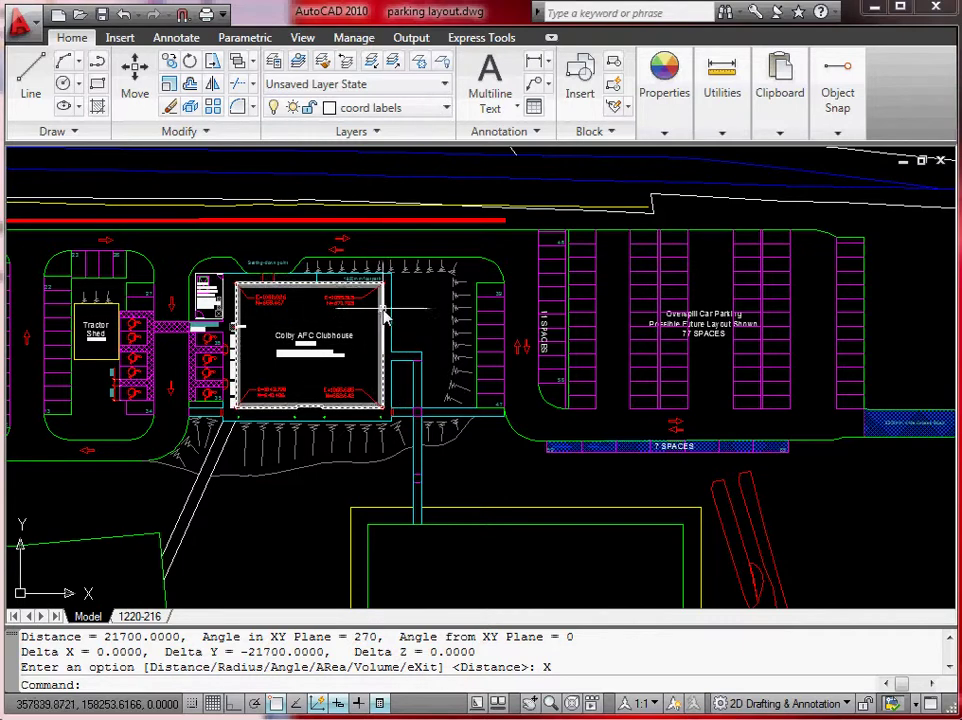
{"action": "scroll", "coordinate": [340, 325], "scroll_direction": "up", "scroll_amount": 3}
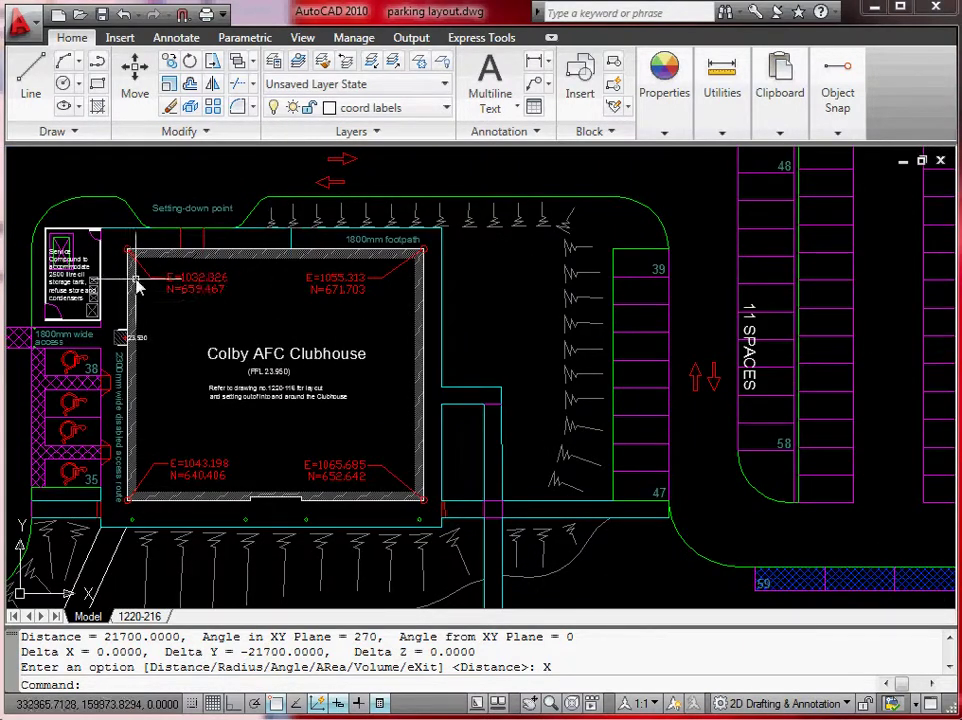
{"action": "middle_click_drag", "start_coordinate": [296, 423], "coordinate": [470, 418]}
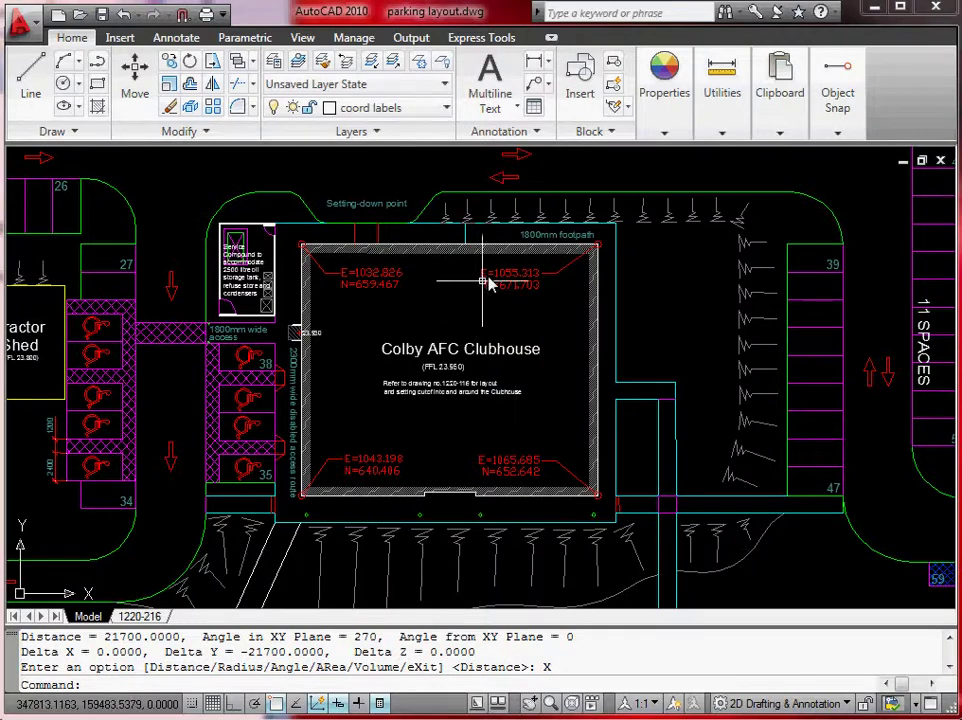
{"action": "scroll", "coordinate": [365, 410], "scroll_direction": "down", "scroll_amount": 7}
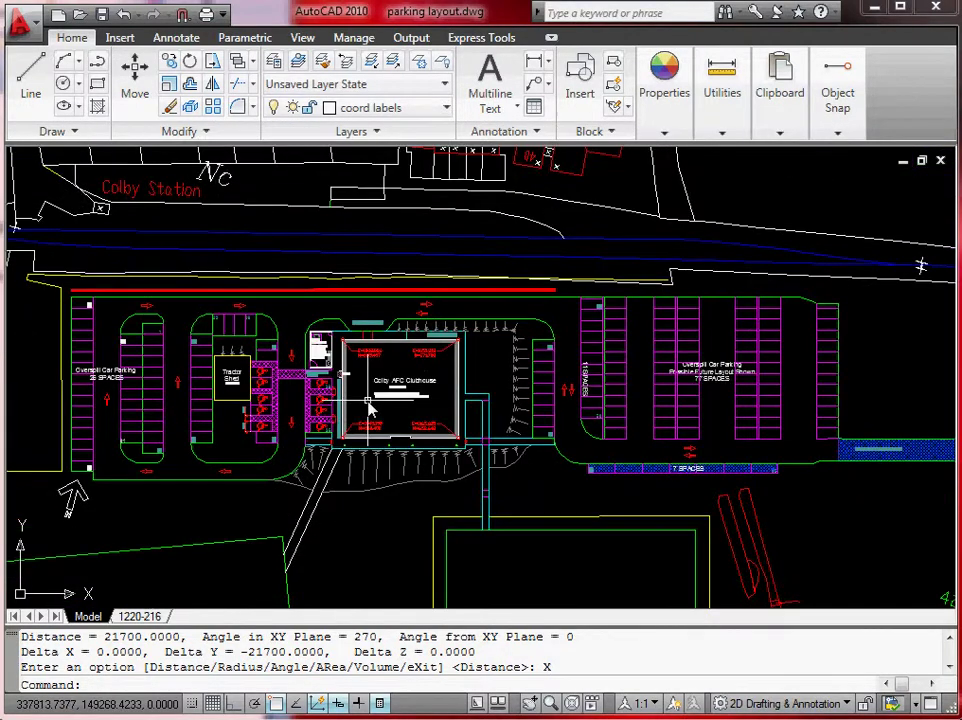
{"action": "scroll", "coordinate": [395, 390], "scroll_direction": "up", "scroll_amount": 3}
{"action": "scroll", "coordinate": [400, 393], "scroll_direction": "down", "scroll_amount": 2}
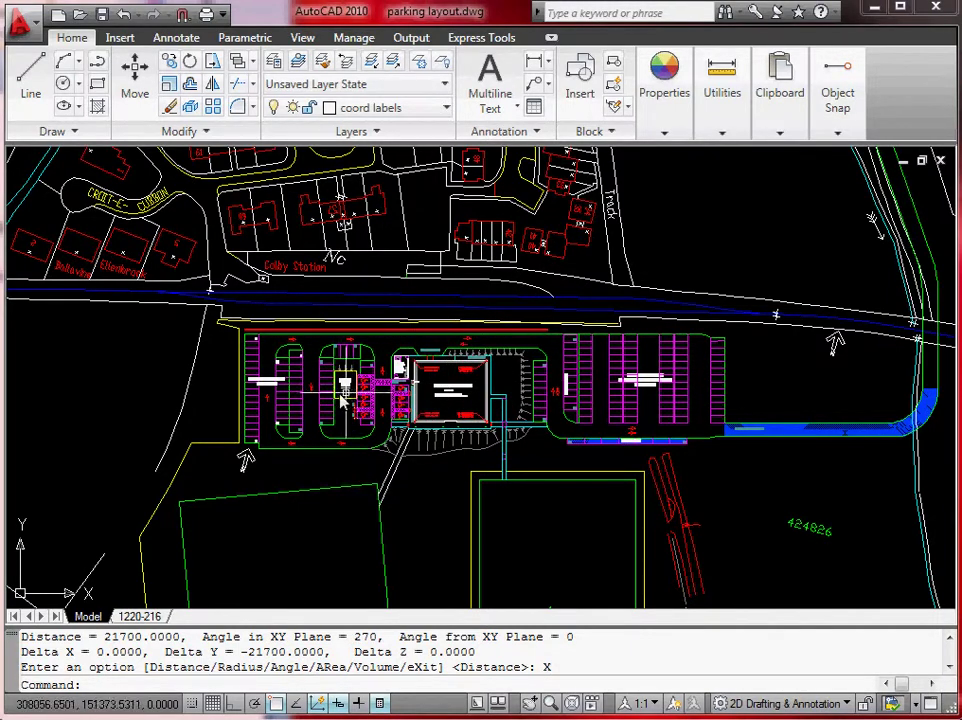
{"action": "scroll", "coordinate": [393, 350], "scroll_direction": "down", "scroll_amount": 2}
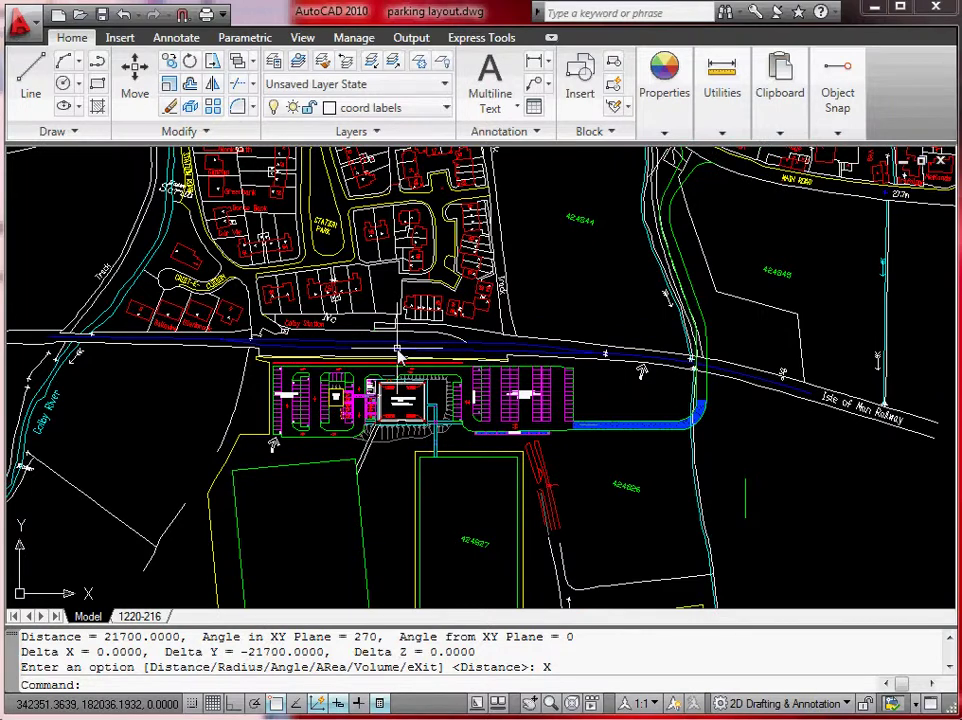
Step: Start a new drawing from acadiso.dwt and attach parking layout.dwg as an external reference at uniform scale 0.001 and insertion point 0,0,0
{"action": "left_click", "coordinate": [58, 15]}
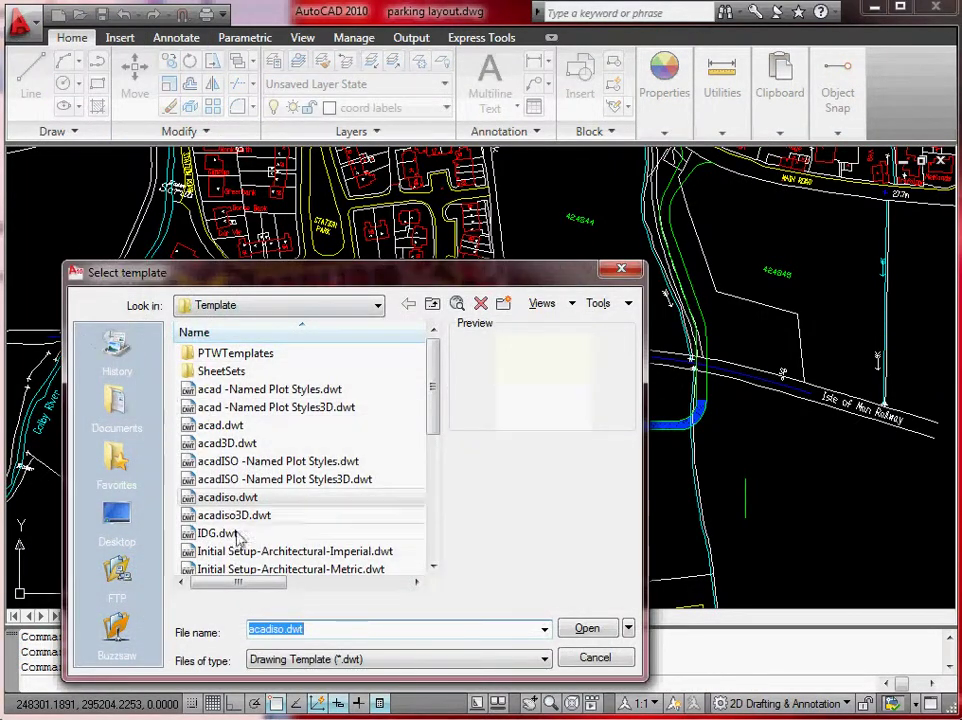
{"action": "left_click", "coordinate": [587, 629]}
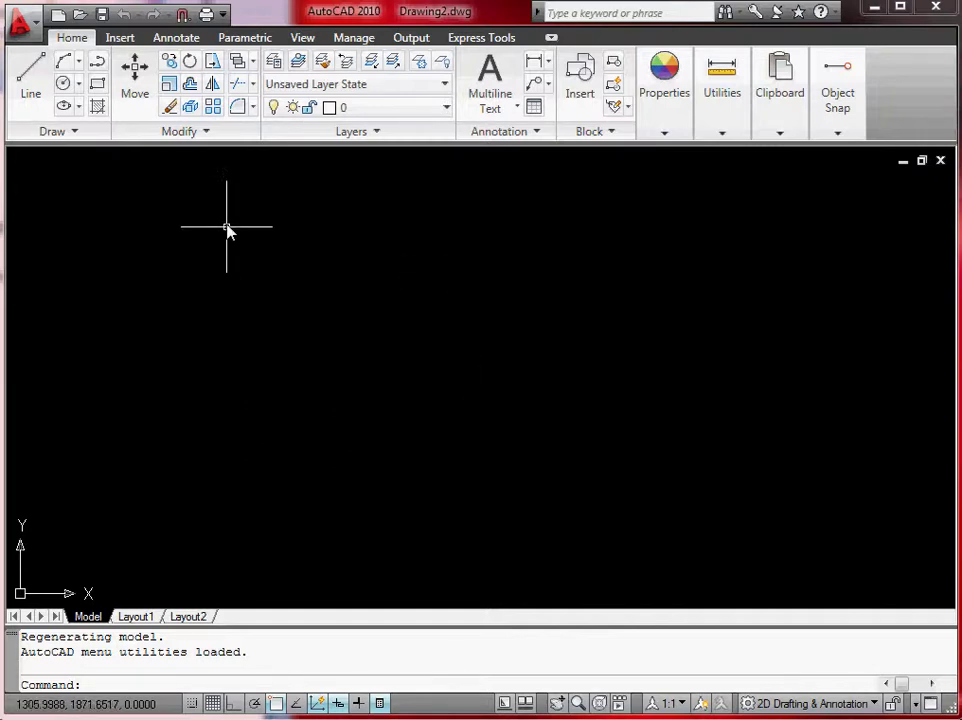
{"action": "left_click", "coordinate": [119, 38]}
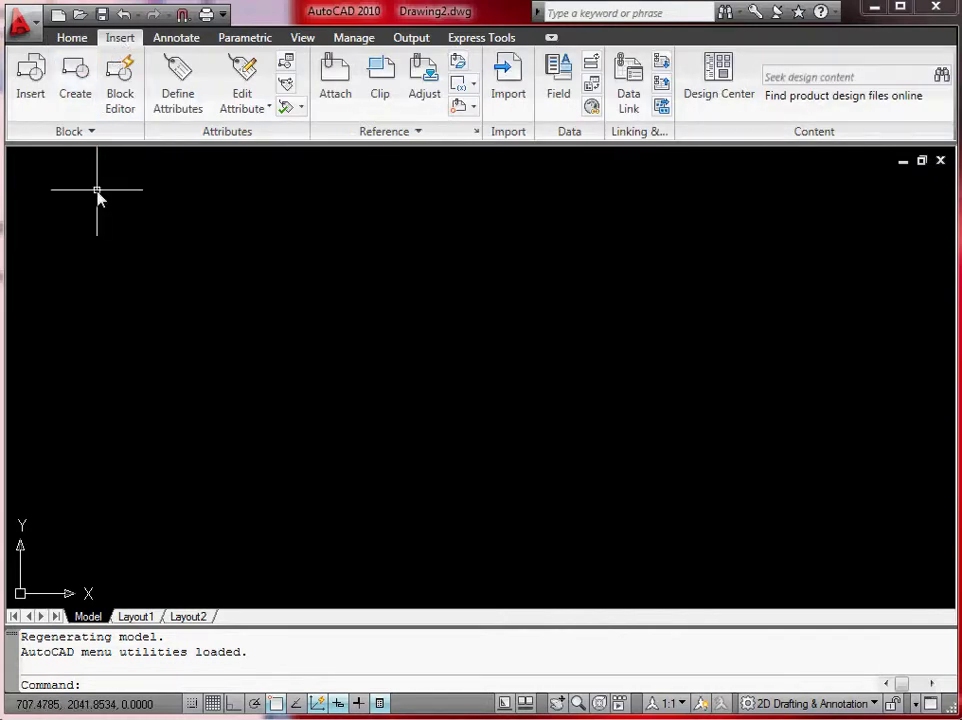
{"action": "left_click", "coordinate": [338, 90]}
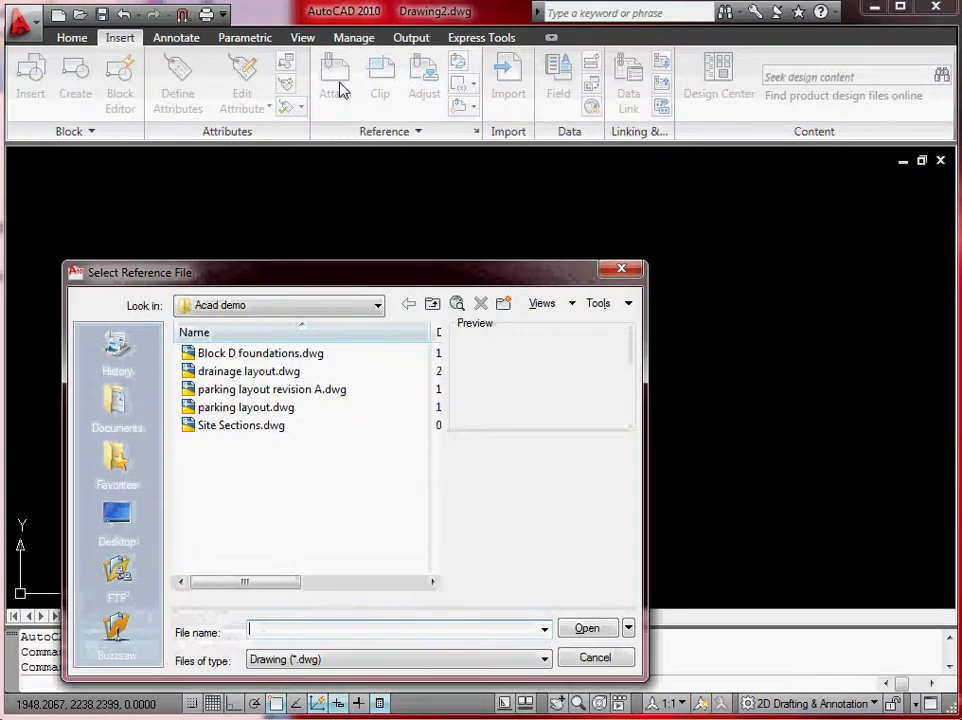
{"action": "left_click", "coordinate": [230, 410]}
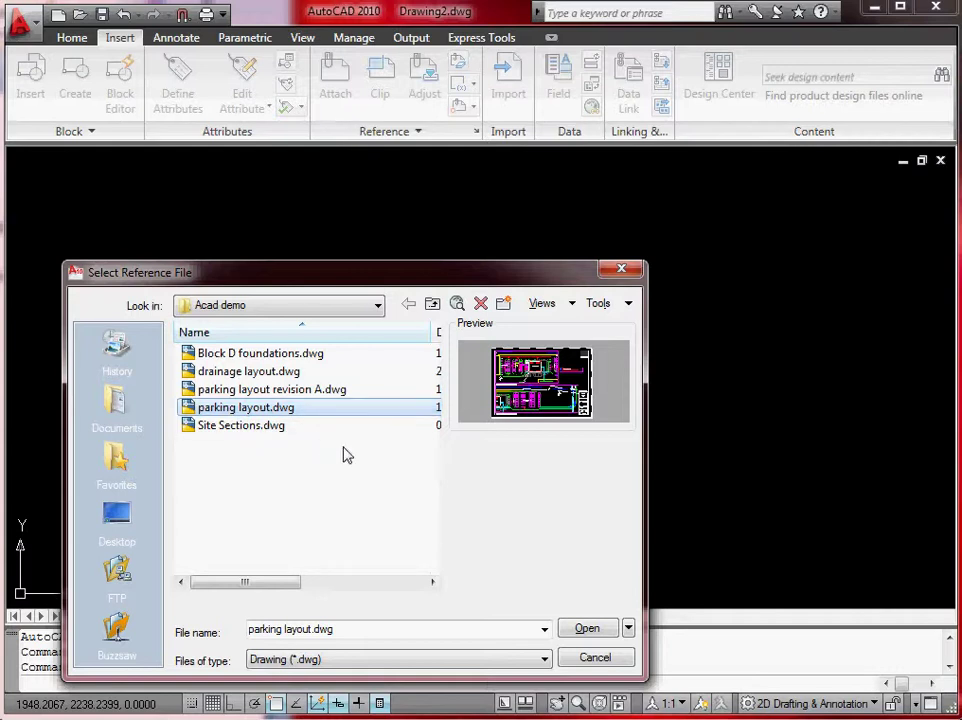
{"action": "left_click", "coordinate": [585, 629]}
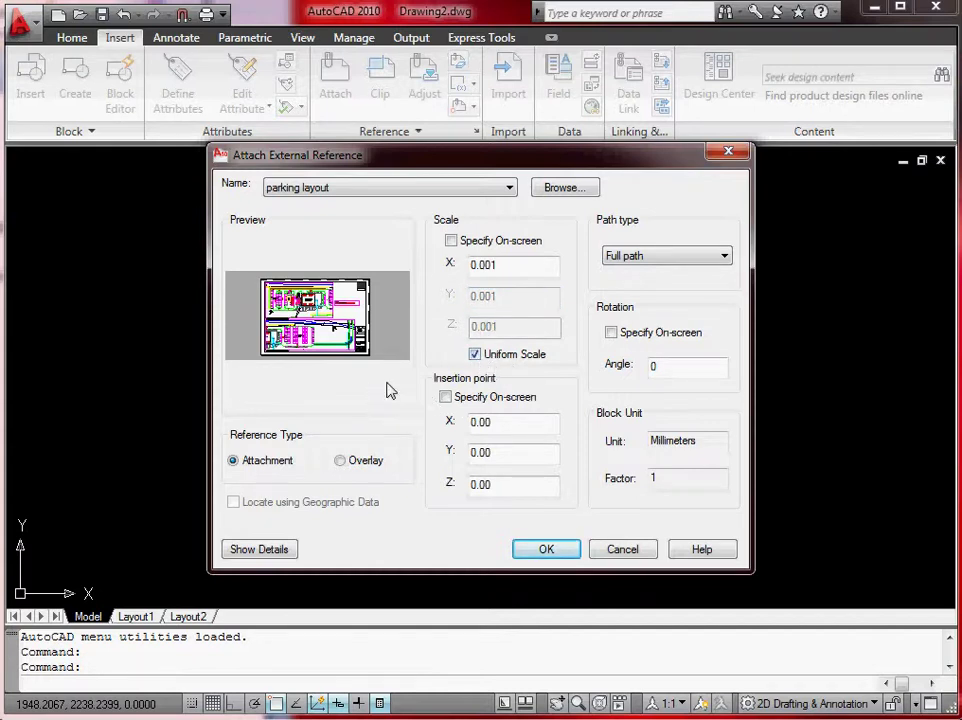
{"action": "left_click", "coordinate": [540, 553]}
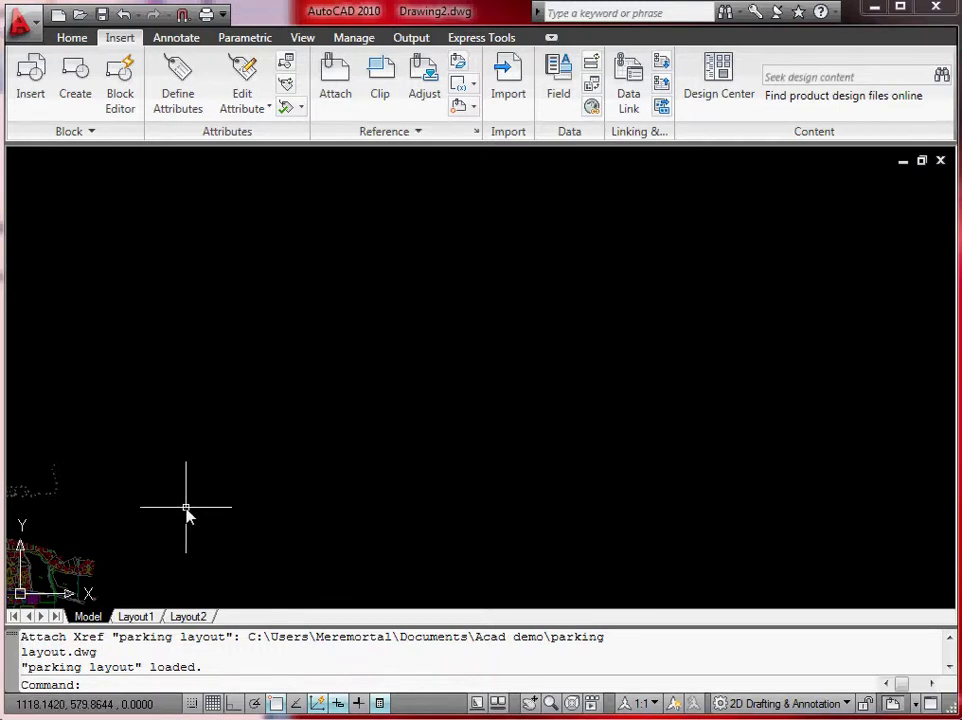
Step: Examine the attached parking layout around the Colby AFC Clubhouse in the new drawing
{"action": "middle_click_drag", "start_coordinate": [186, 512], "coordinate": [485, 382]}
{"action": "scroll", "coordinate": [298, 509], "scroll_direction": "up", "scroll_amount": 5}
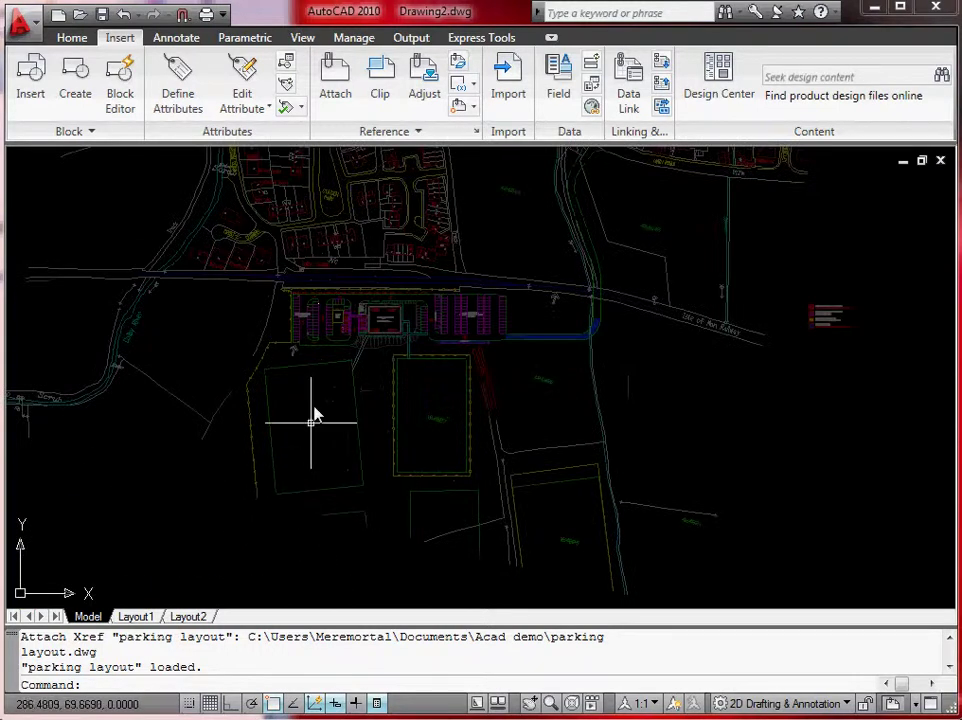
{"action": "scroll", "coordinate": [365, 250], "scroll_direction": "up", "scroll_amount": 10}
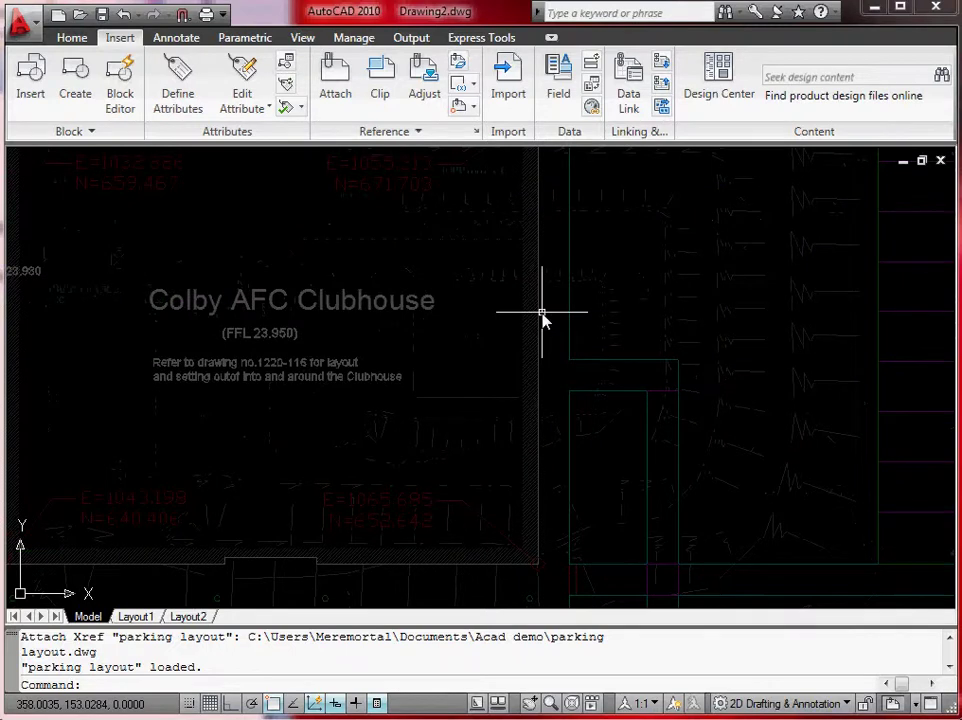
{"action": "scroll", "coordinate": [541, 316], "scroll_direction": "down", "scroll_amount": 2}
{"action": "scroll", "coordinate": [495, 356], "scroll_direction": "up", "scroll_amount": 2}
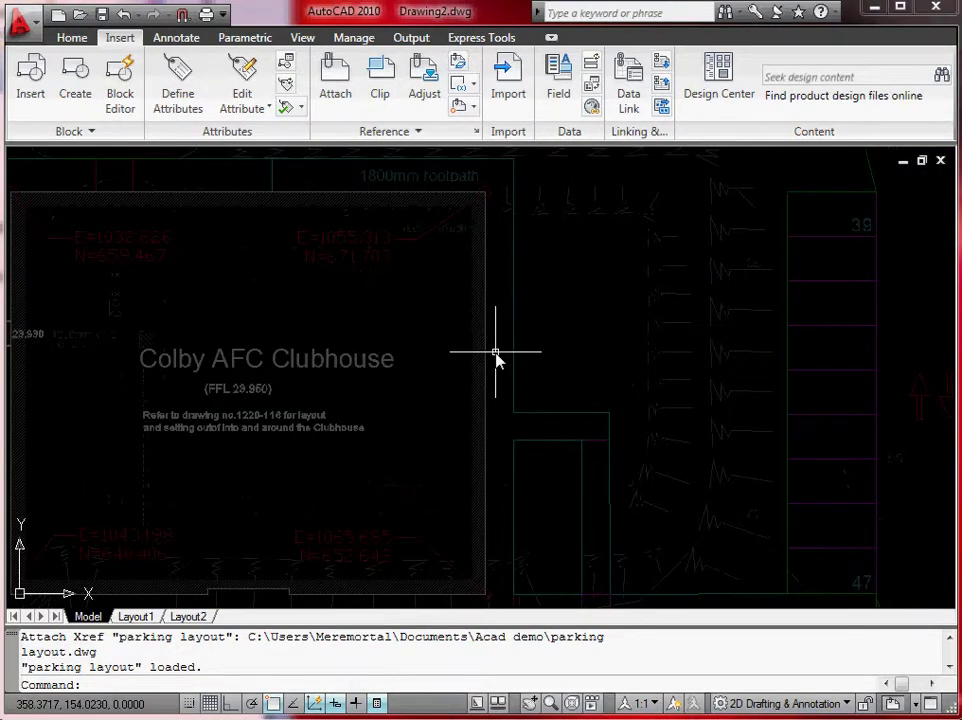
{"action": "scroll", "coordinate": [440, 310], "scroll_direction": "down", "scroll_amount": 2}
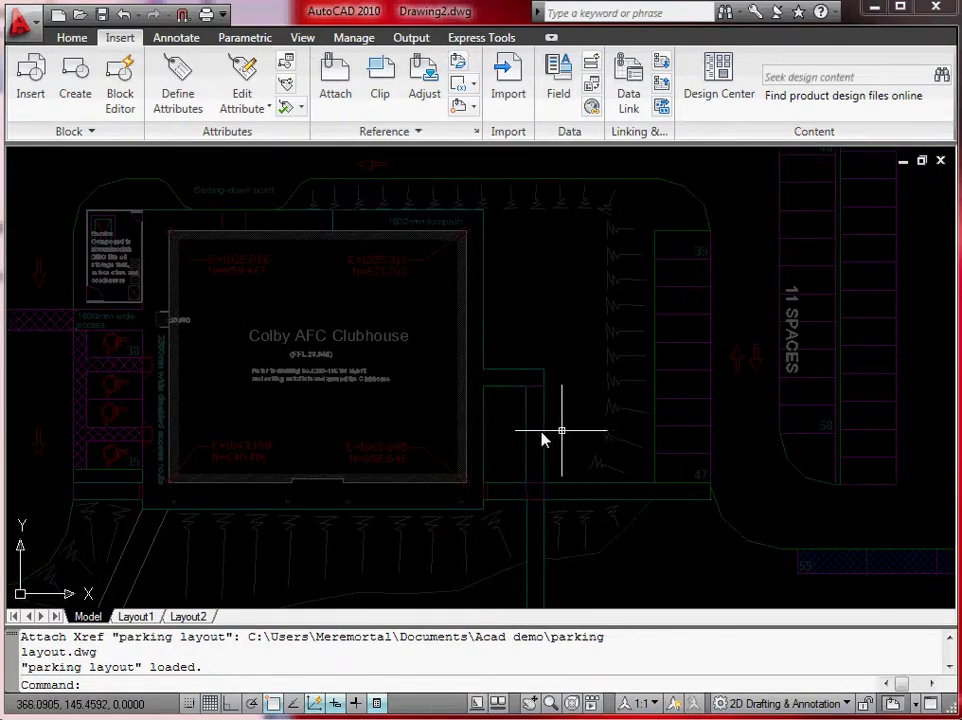
{"action": "middle_click_drag", "start_coordinate": [400, 345], "coordinate": [412, 385]}
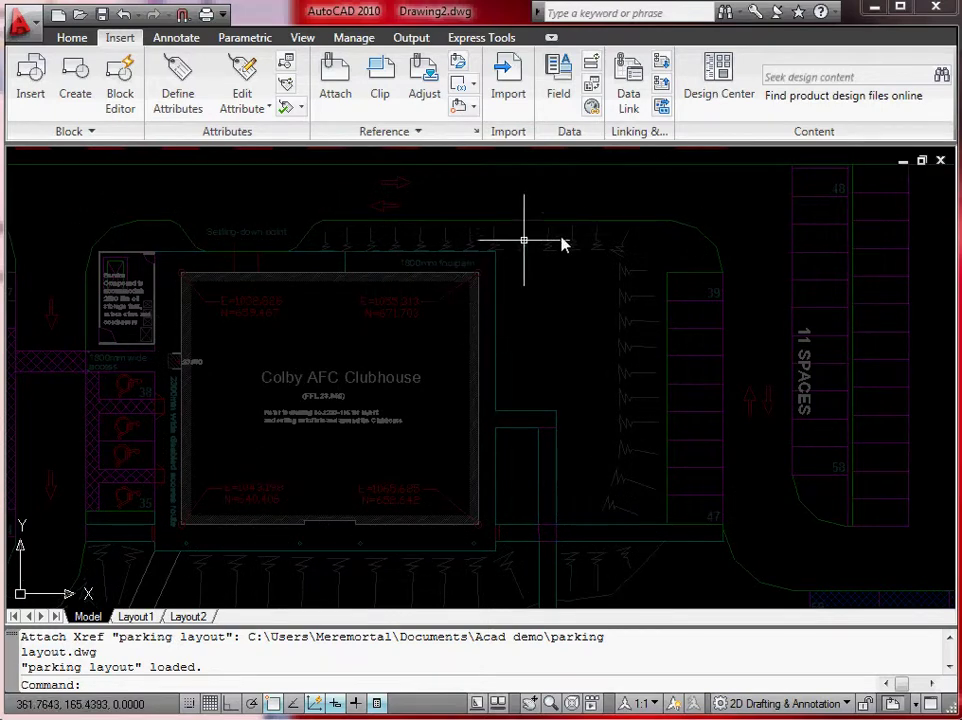
Step: Measure the distance from the clubhouse's upper-right corner to its lower-right corner in the attached layout, and end the measurement
{"action": "mouse_move", "coordinate": [528, 330]}
{"action": "middle_mouse_down"}
{"action": "mouse_move", "coordinate": [398, 343]}
{"action": "mouse_move", "coordinate": [404, 451]}
{"action": "mouse_move", "coordinate": [436, 339]}
{"action": "middle_mouse_up"}
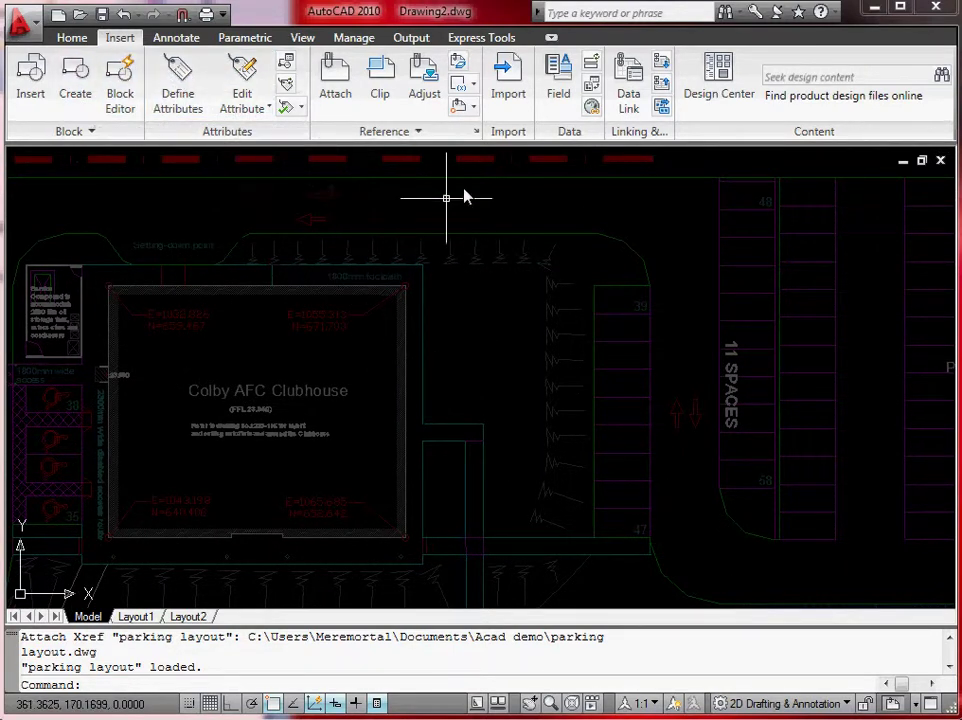
{"action": "left_click", "coordinate": [66, 38]}
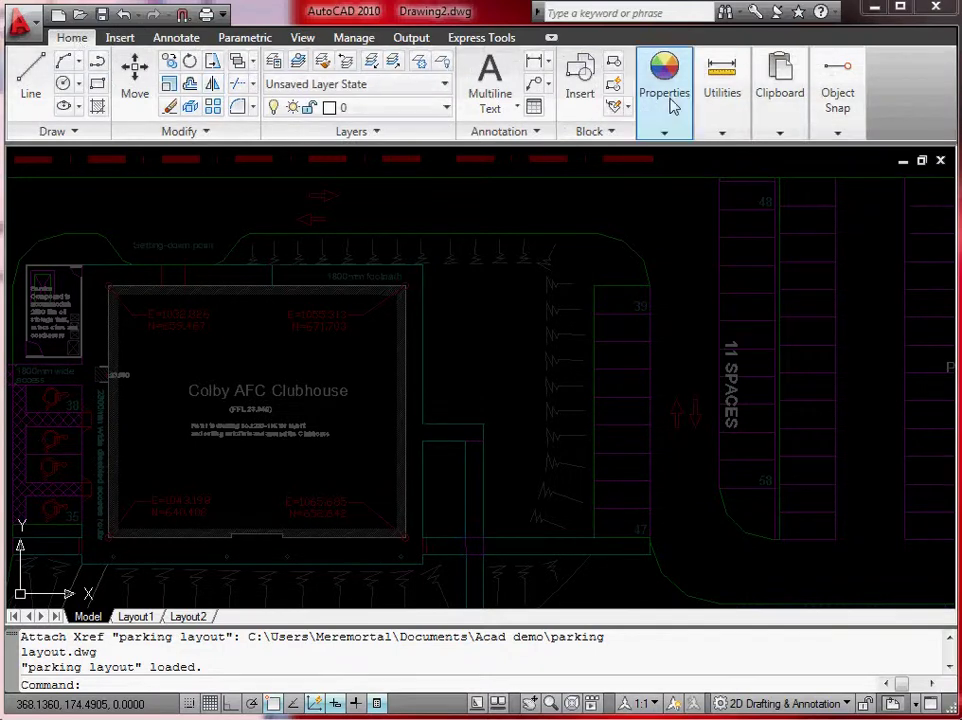
{"action": "left_click", "coordinate": [722, 95]}
{"action": "left_click", "coordinate": [726, 172]}
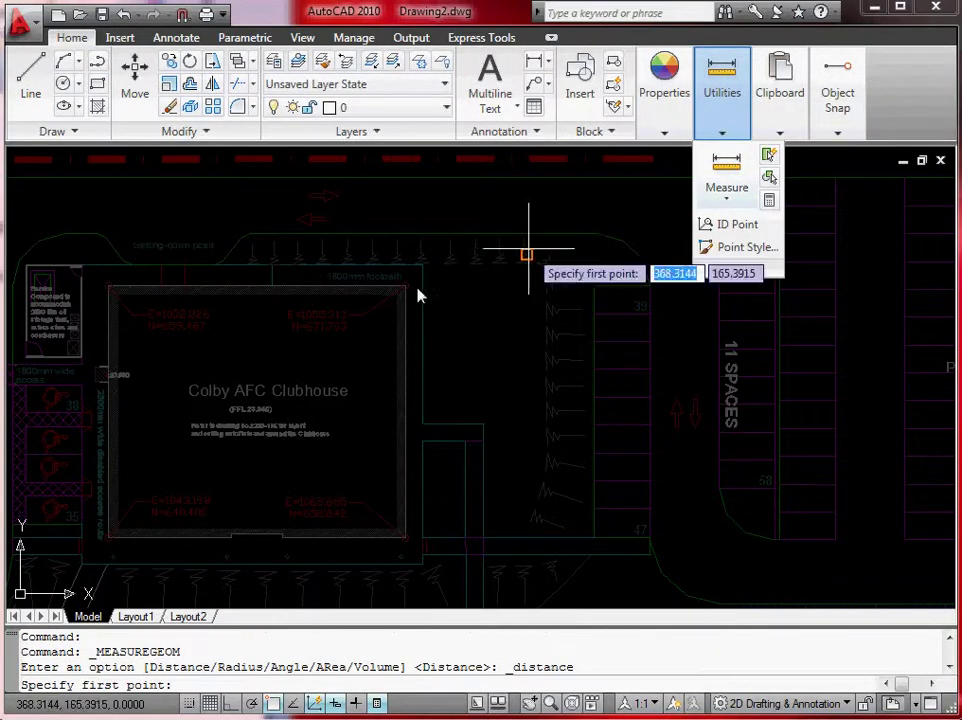
{"action": "left_click", "coordinate": [405, 285]}
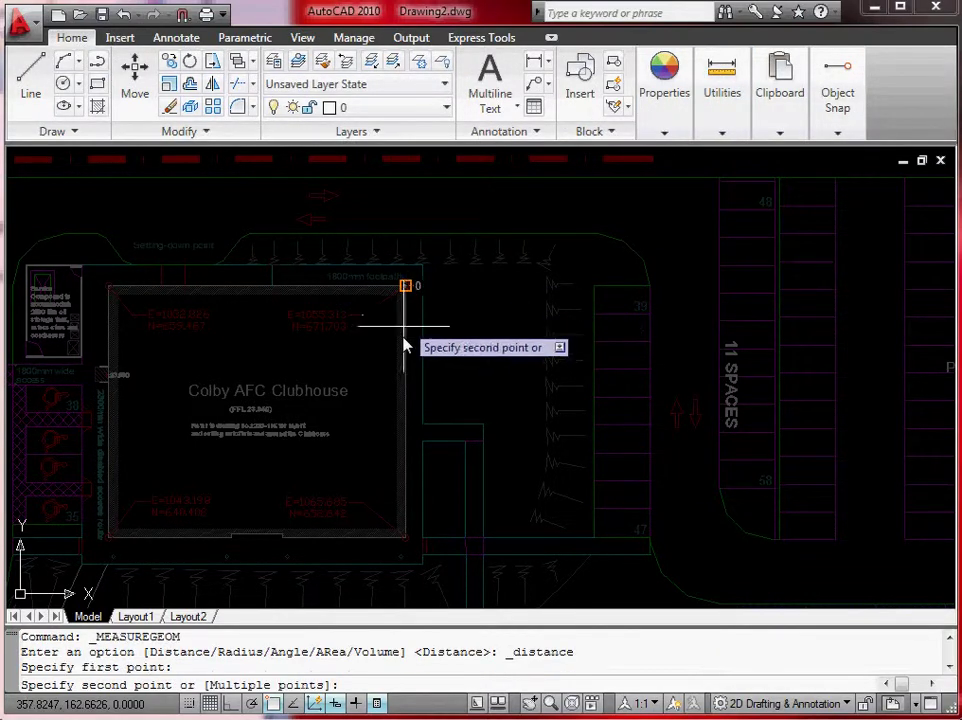
{"action": "left_click", "coordinate": [406, 536]}
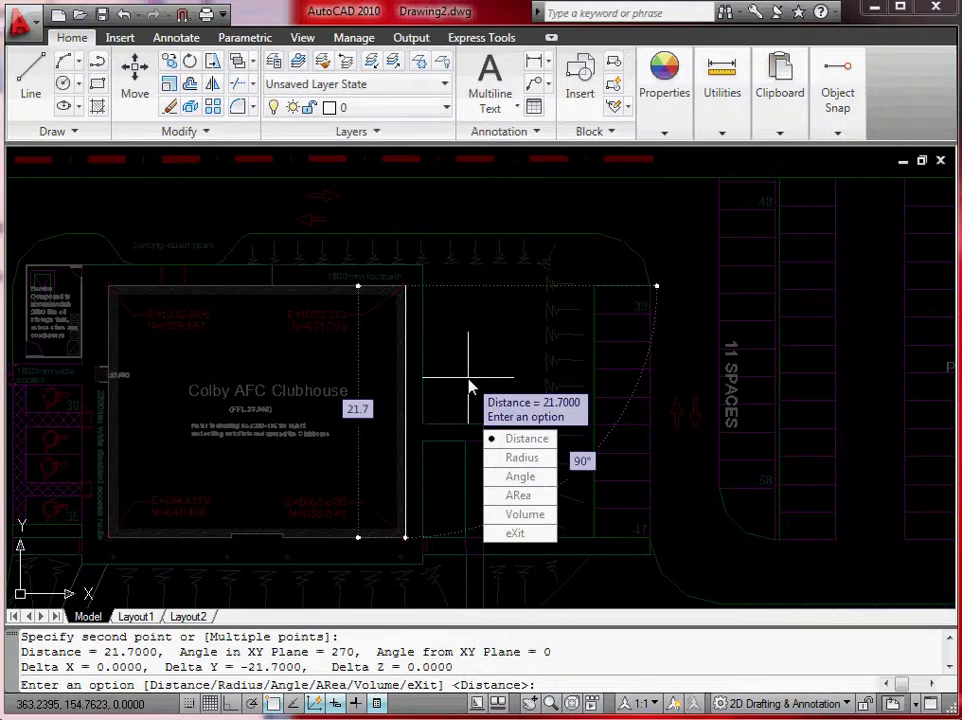
{"action": "left_click", "coordinate": [515, 533]}
Step: Examine the easting and northing labels at the clubhouse's two upper corners
{"action": "scroll", "coordinate": [180, 300], "scroll_direction": "up", "scroll_amount": 4}
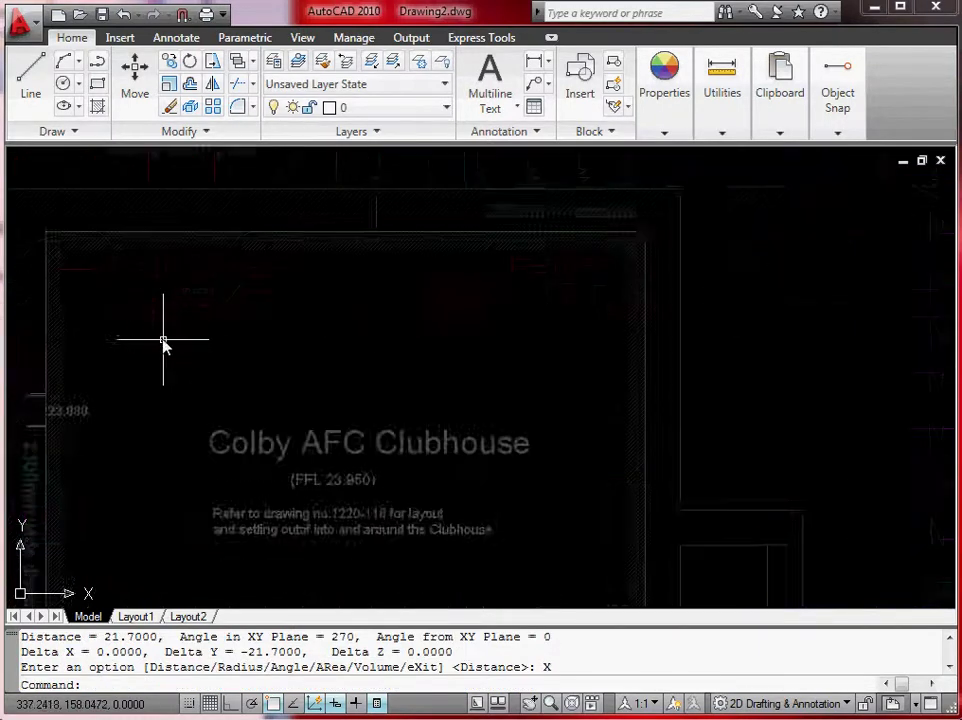
{"action": "middle_click_drag", "start_coordinate": [172, 309], "coordinate": [316, 397]}
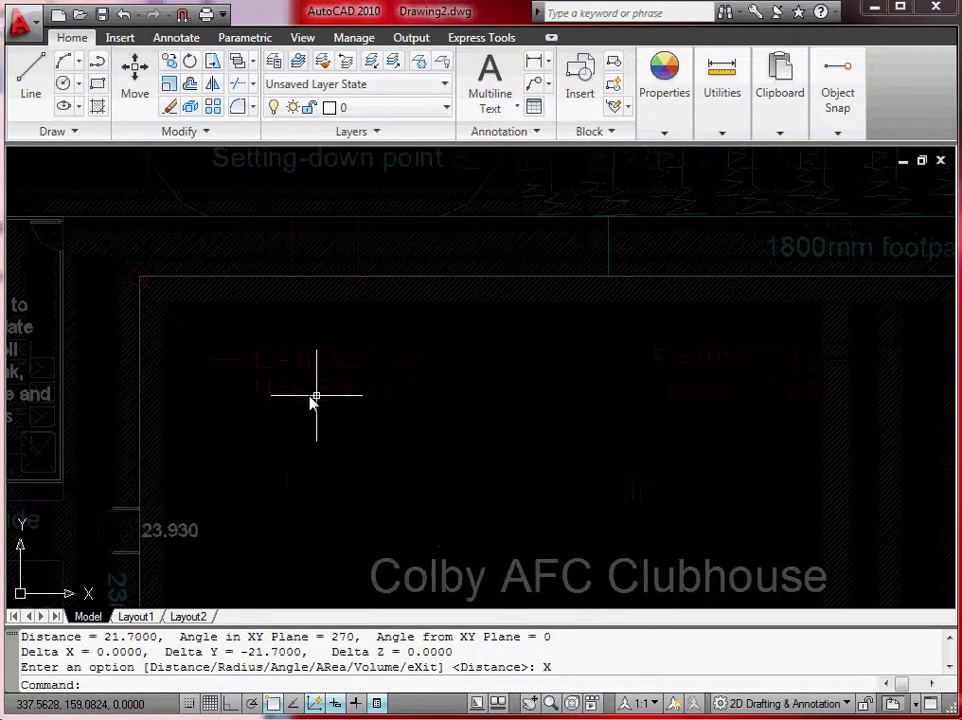
{"action": "scroll", "coordinate": [273, 330], "scroll_direction": "down", "scroll_amount": 2}
{"action": "scroll", "coordinate": [310, 345], "scroll_direction": "up", "scroll_amount": 3}
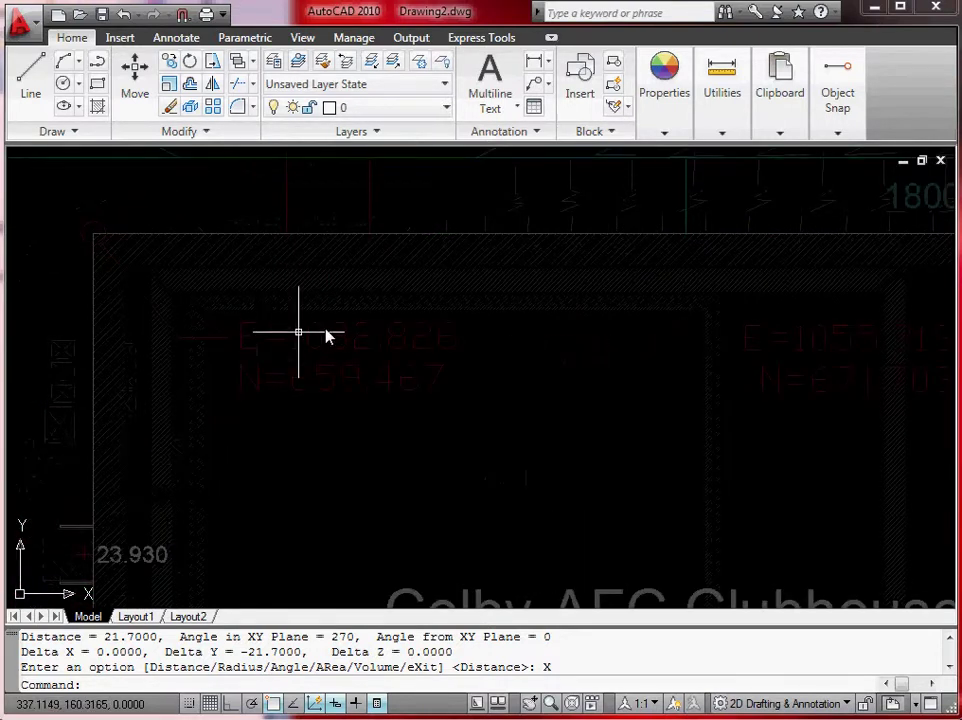
{"action": "scroll", "coordinate": [95, 256], "scroll_direction": "down", "scroll_amount": 3}
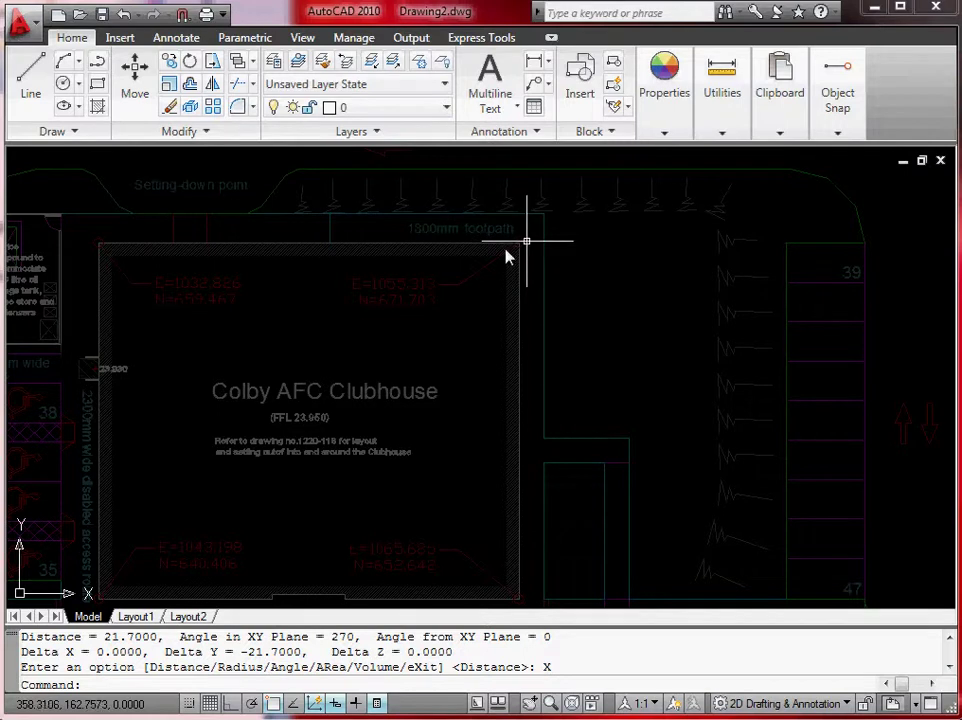
{"action": "mouse_move", "coordinate": [206, 217]}
{"action": "middle_mouse_down"}
{"action": "mouse_move", "coordinate": [253, 344]}
{"action": "mouse_move", "coordinate": [341, 287]}
{"action": "middle_mouse_up"}
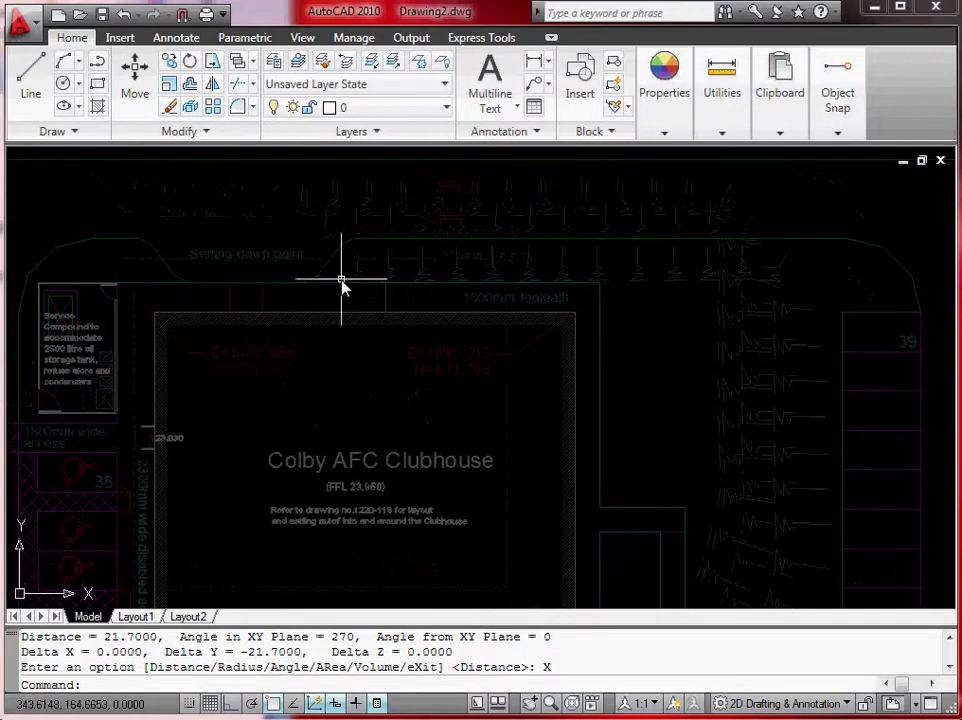
{"action": "scroll", "coordinate": [212, 367], "scroll_direction": "up", "scroll_amount": 3}
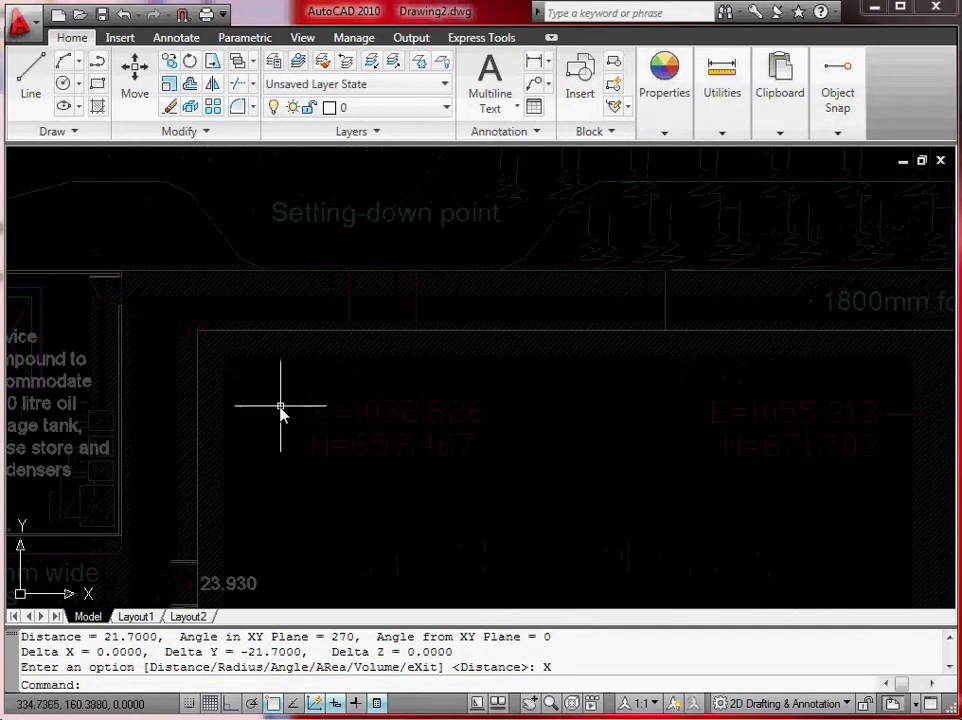
{"action": "scroll", "coordinate": [401, 412], "scroll_direction": "down", "scroll_amount": 1}
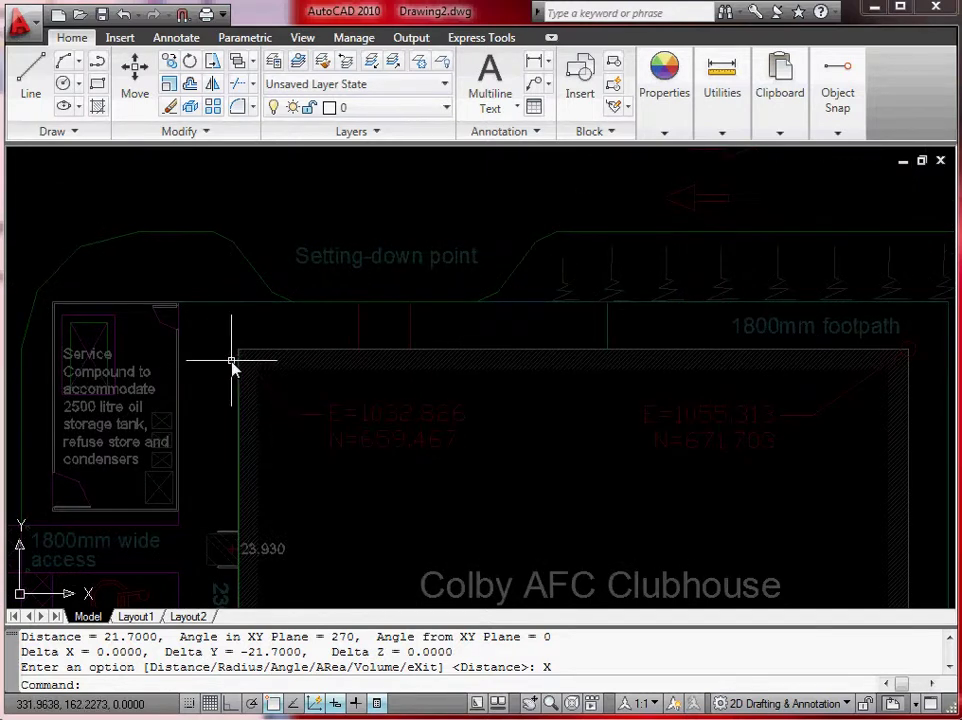
{"action": "scroll", "coordinate": [231, 366], "scroll_direction": "up", "scroll_amount": 2}
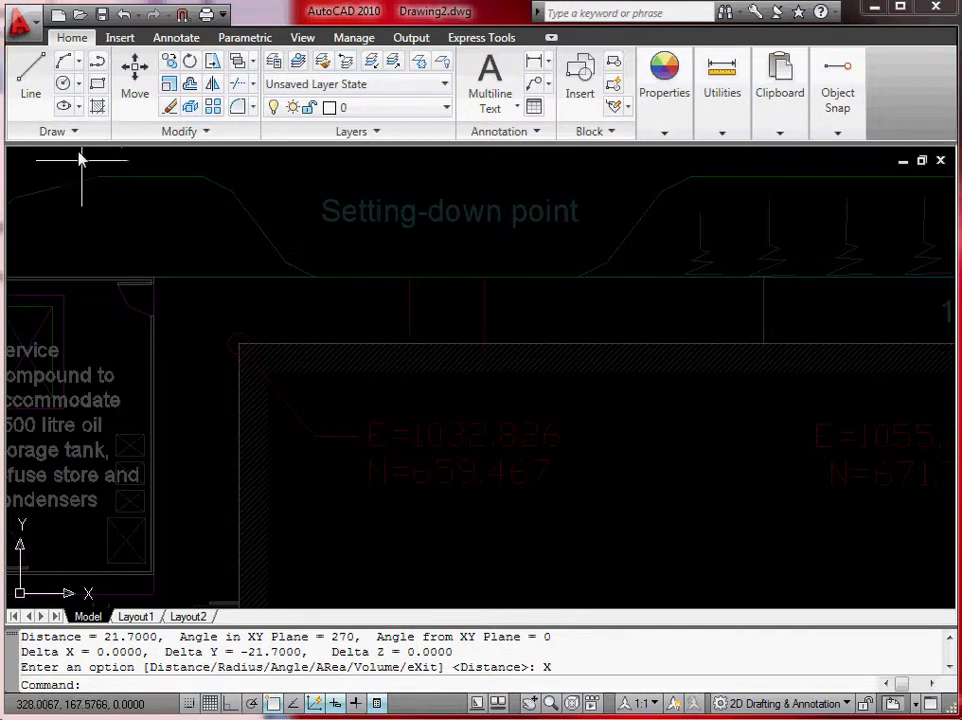
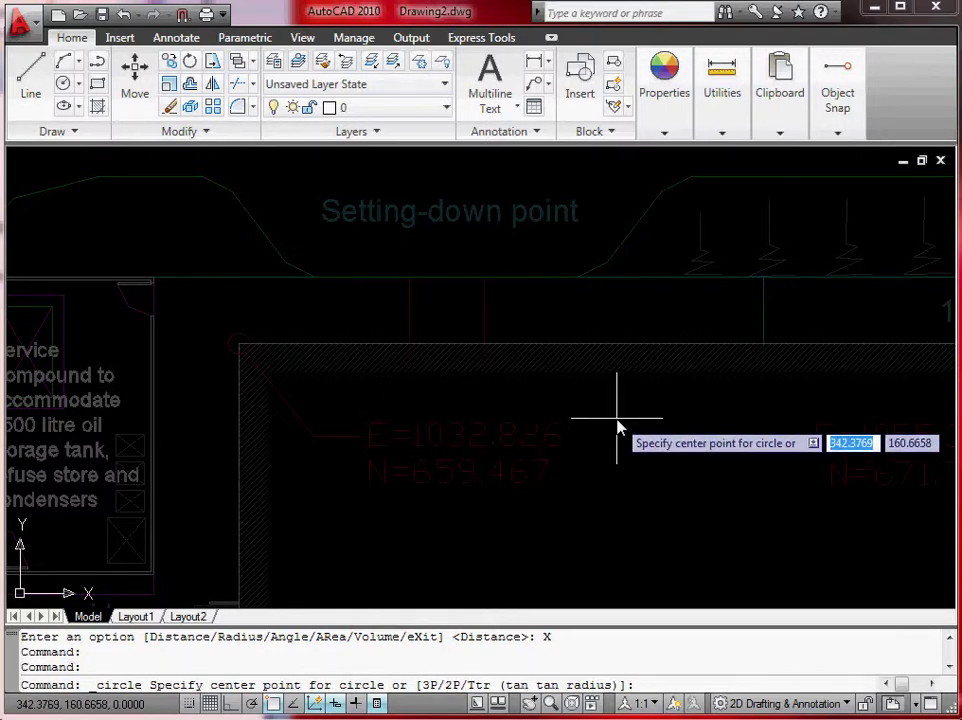
Step: Draw a circle of about 7.7 radius centred on the upper-left corner's labelled coordinates, 1032.826,659.467
{"action": "type", "text": "1032.826"}
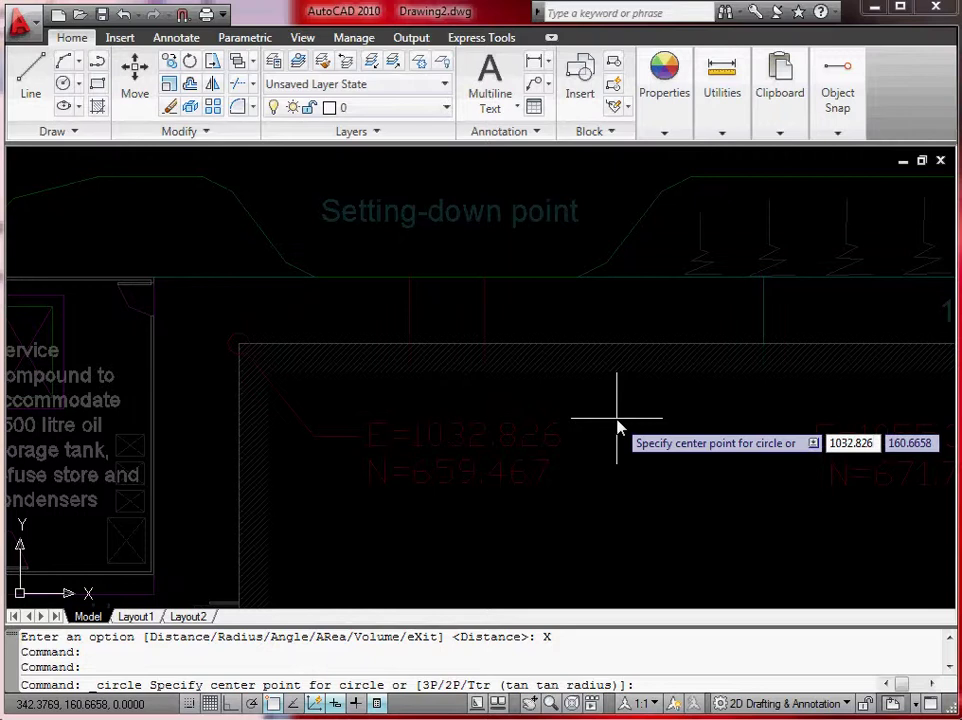
{"action": "key", "text": "Tab"}
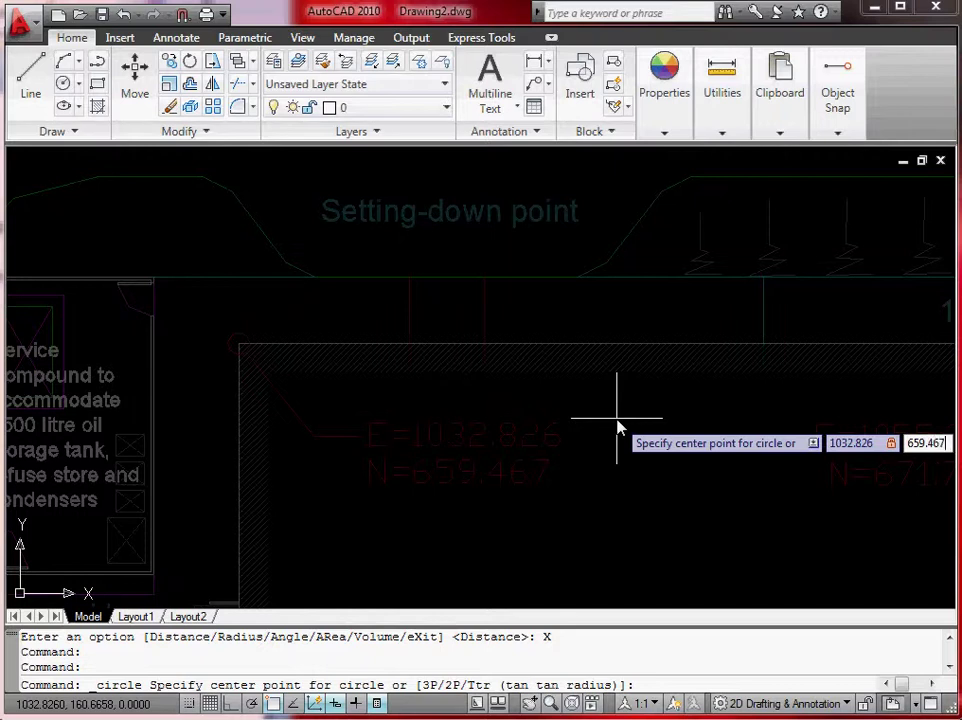
{"action": "key", "text": "Return"}
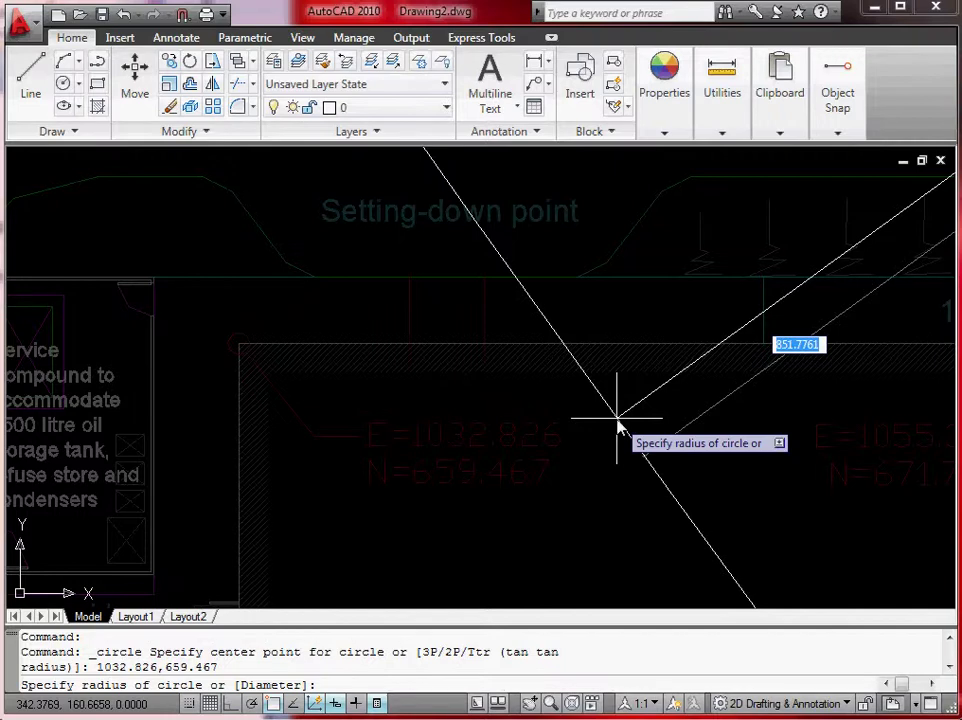
{"action": "scroll", "coordinate": [617, 425], "scroll_direction": "down", "scroll_amount": 6}
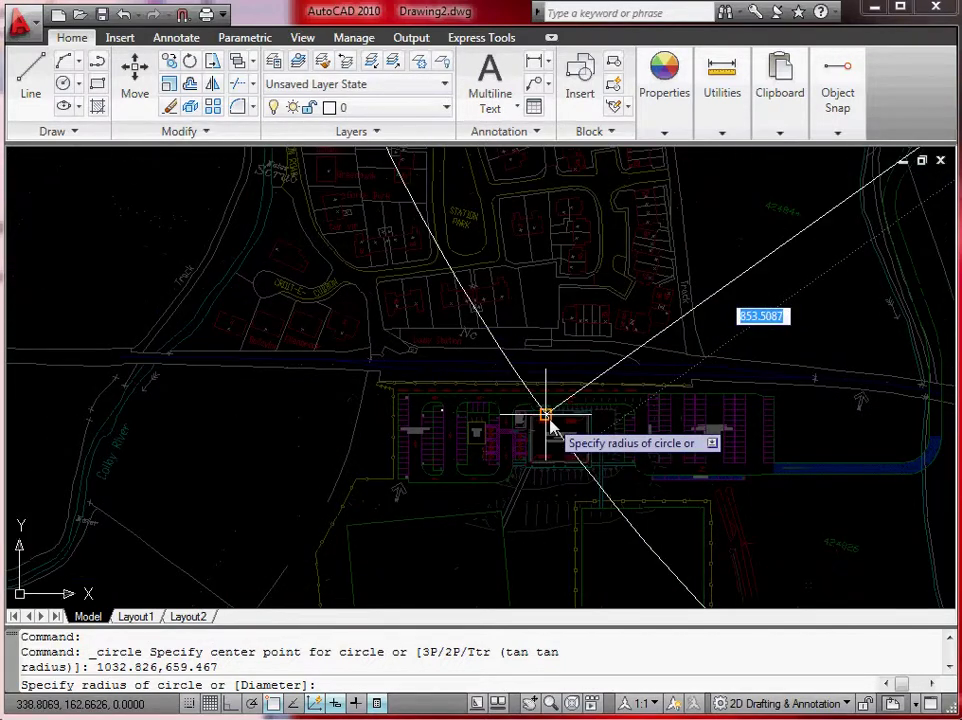
{"action": "scroll", "coordinate": [551, 427], "scroll_direction": "down", "scroll_amount": 5}
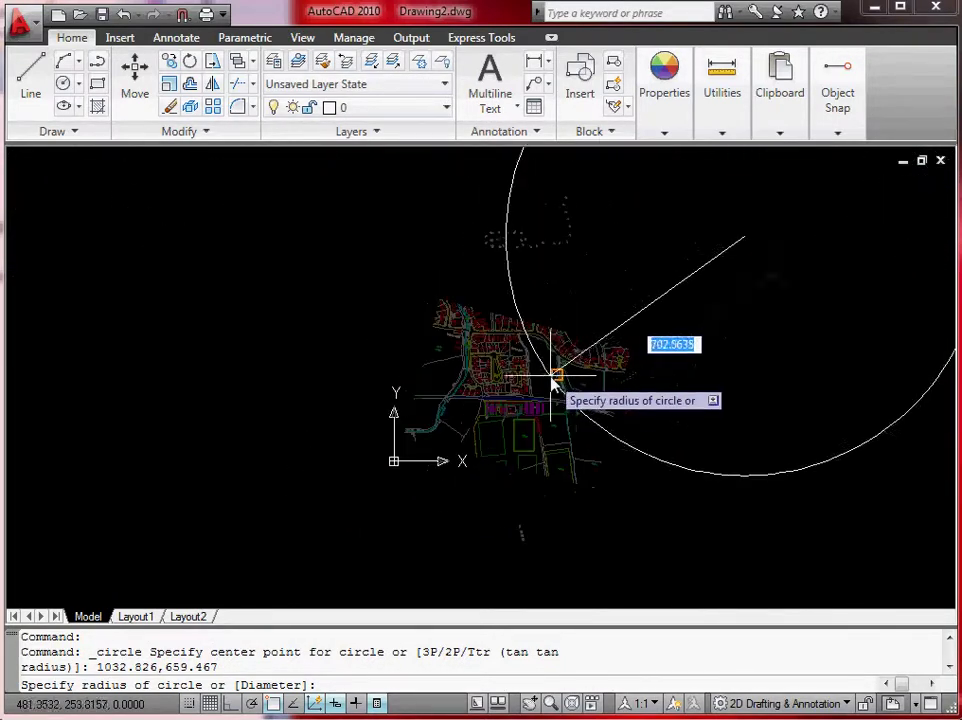
{"action": "scroll", "coordinate": [710, 265], "scroll_direction": "up", "scroll_amount": 3}
{"action": "scroll", "coordinate": [790, 225], "scroll_direction": "up", "scroll_amount": 5}
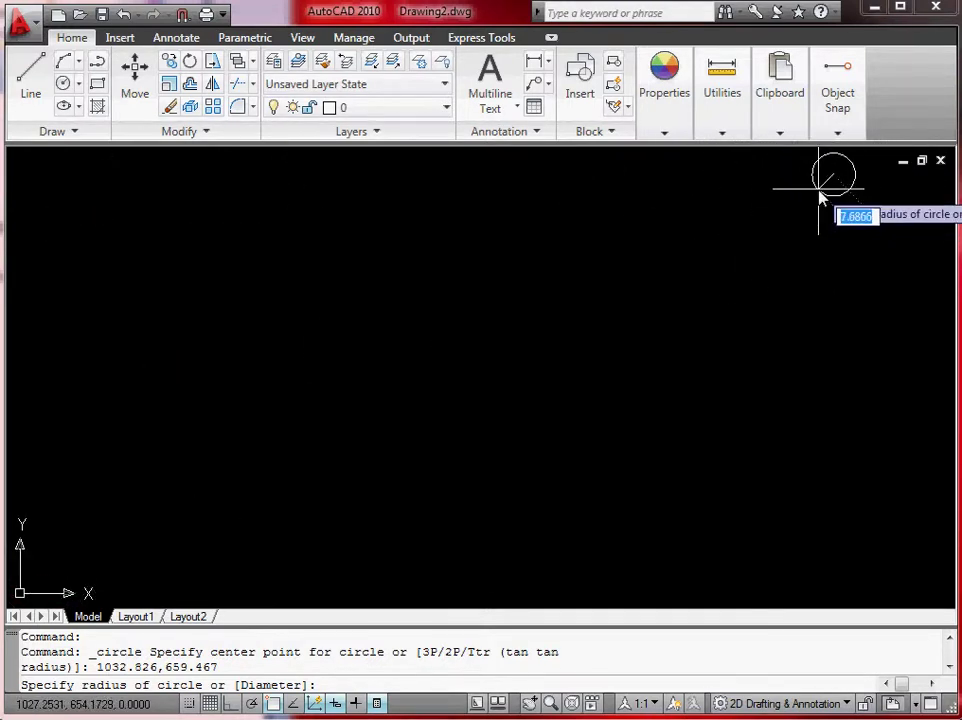
{"action": "left_click", "coordinate": [822, 198]}
Step: Draw a second circle centred on the upper-right corner's labelled coordinates, 1055.313,671.703, reusing the 7.6866 radius
{"action": "scroll", "coordinate": [762, 247], "scroll_direction": "down", "scroll_amount": 5}
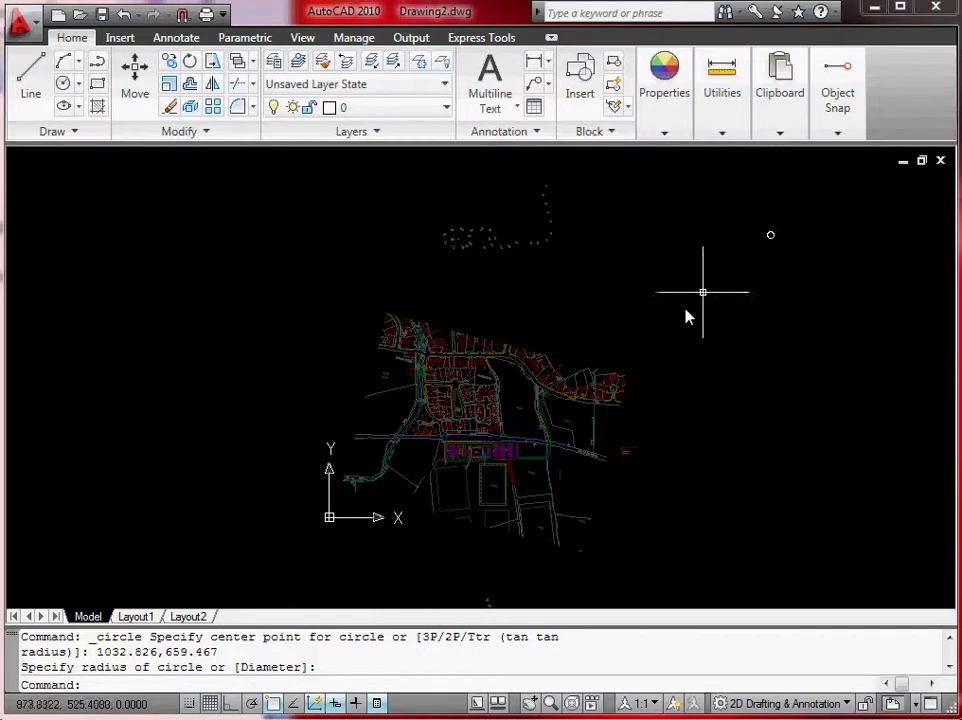
{"action": "scroll", "coordinate": [451, 483], "scroll_direction": "up", "scroll_amount": 5}
{"action": "scroll", "coordinate": [540, 352], "scroll_direction": "up", "scroll_amount": 3}
{"action": "scroll", "coordinate": [540, 355], "scroll_direction": "up", "scroll_amount": 6}
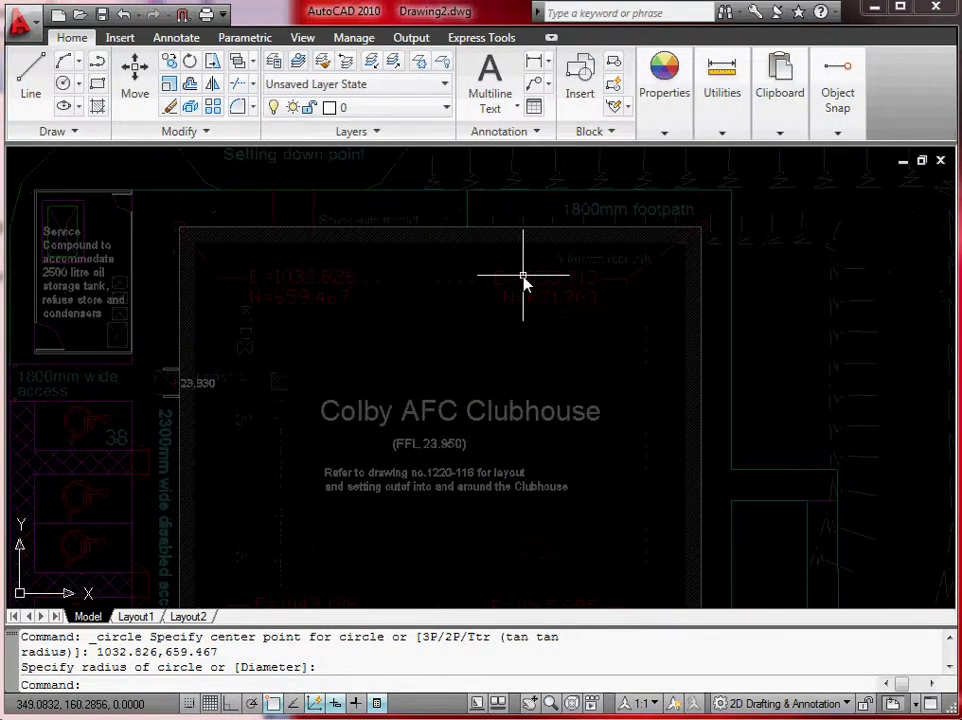
{"action": "middle_click_drag", "start_coordinate": [560, 305], "coordinate": [496, 408]}
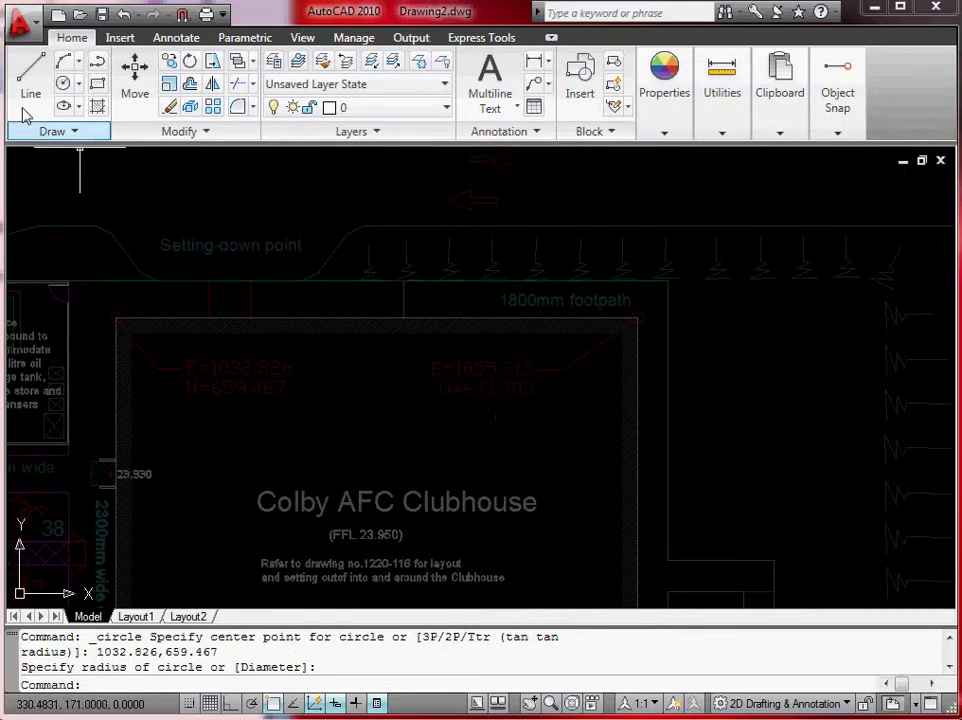
{"action": "left_click", "coordinate": [63, 83]}
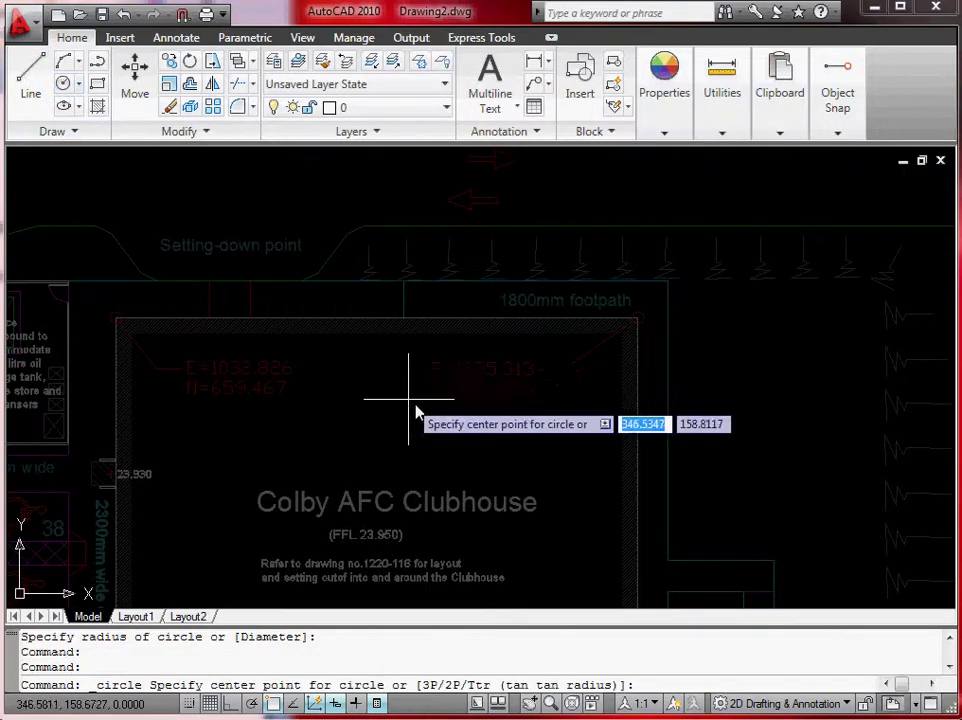
{"action": "scroll", "coordinate": [425, 415], "scroll_direction": "up", "scroll_amount": 2}
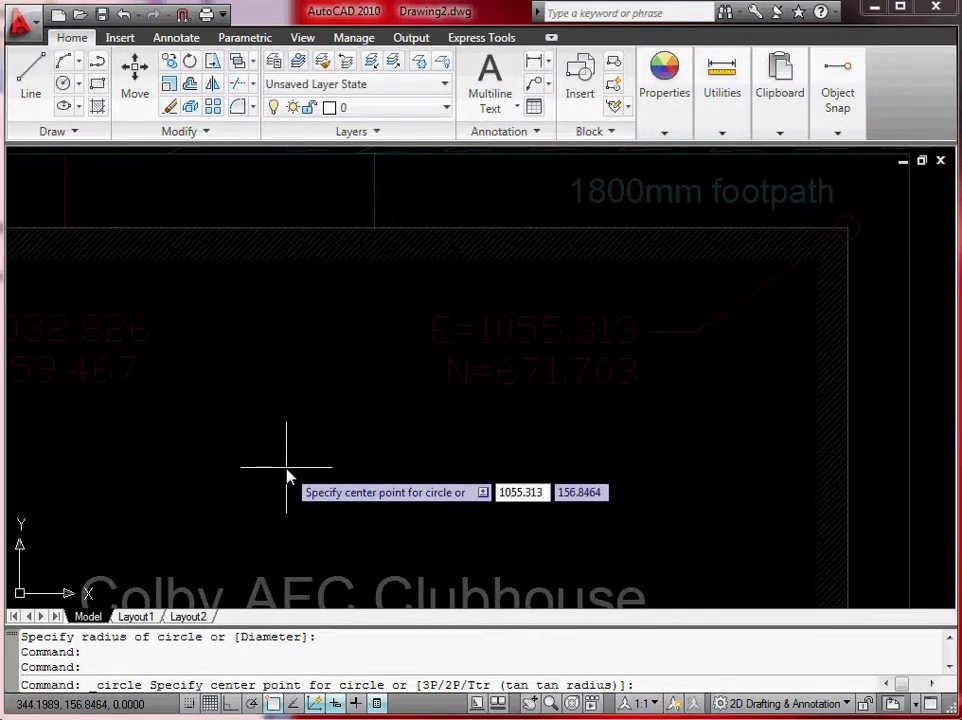
{"action": "key", "text": "Tab"}
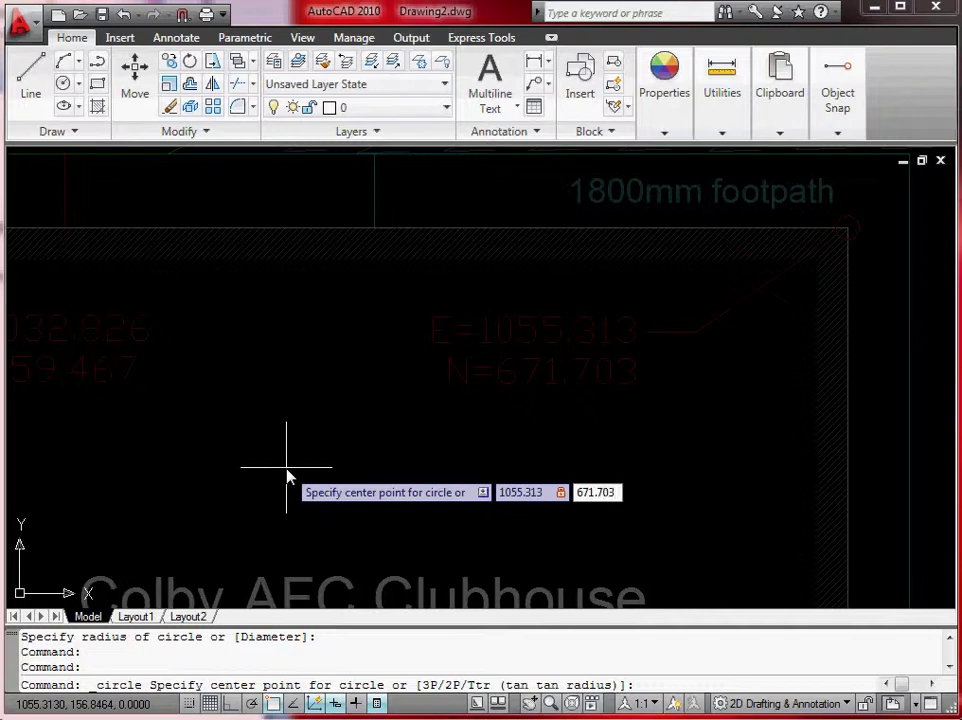
{"action": "key", "text": "Return"}
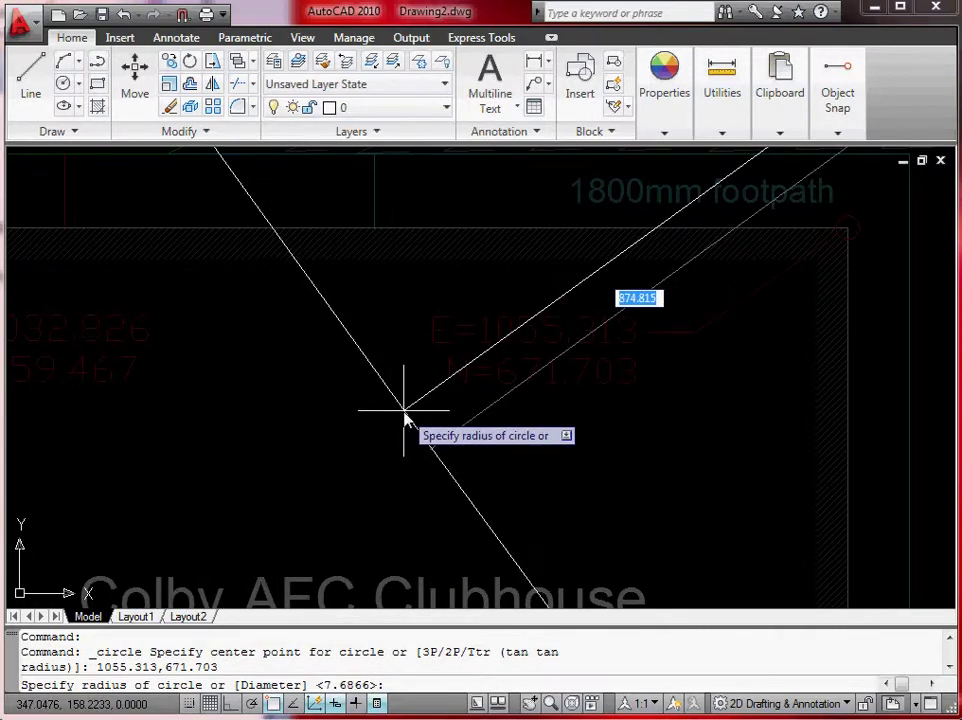
{"action": "key", "text": "Escape"}
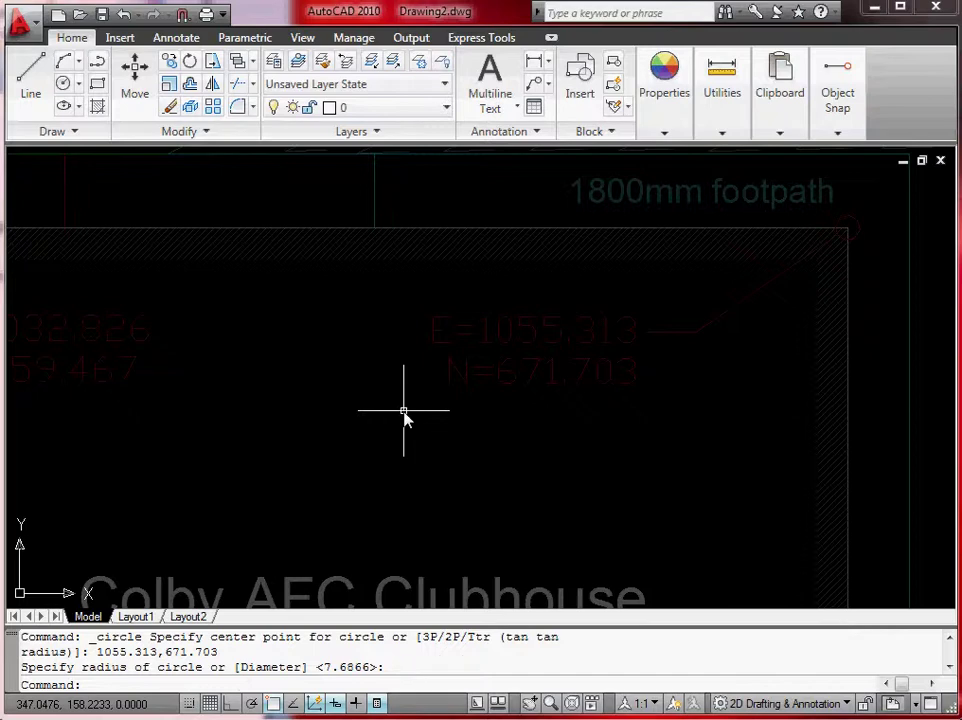
Step: Examine where the two circles lie relative to the clubhouse in the attached parking layout
{"action": "scroll", "coordinate": [410, 369], "scroll_direction": "down", "scroll_amount": 8}
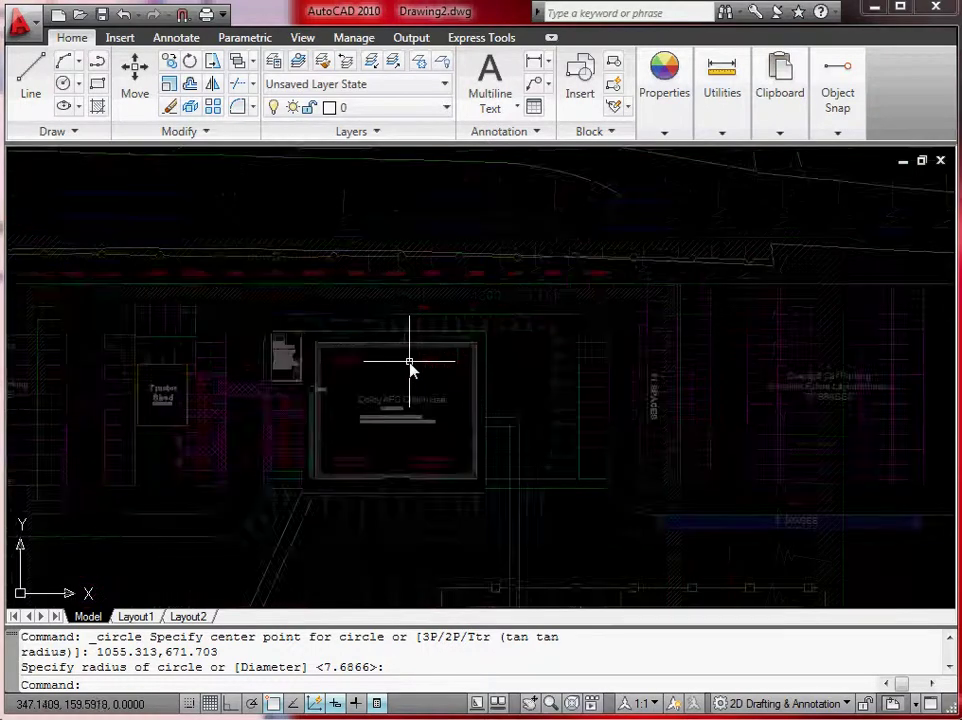
{"action": "scroll", "coordinate": [540, 287], "scroll_direction": "down", "scroll_amount": 8}
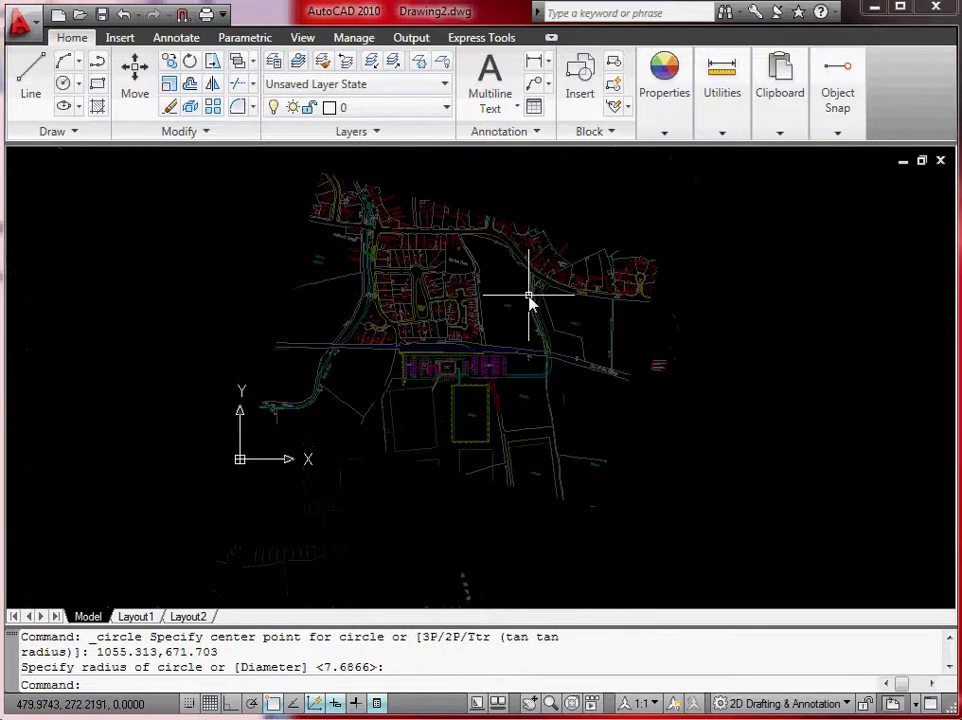
{"action": "middle_click_drag", "start_coordinate": [596, 265], "coordinate": [414, 451]}
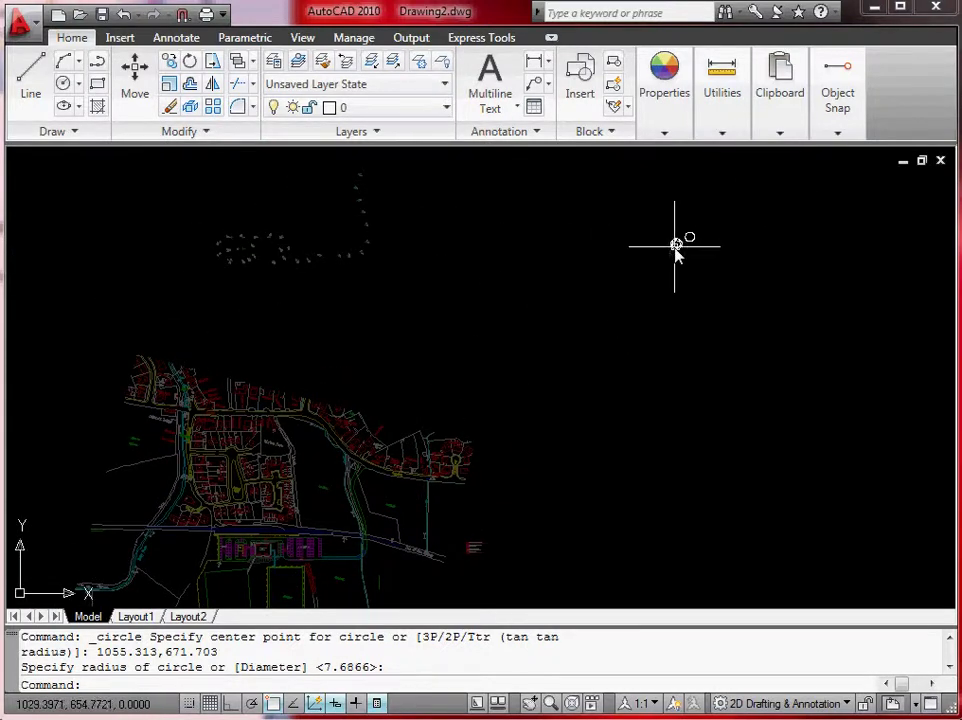
{"action": "scroll", "coordinate": [676, 247], "scroll_direction": "up", "scroll_amount": 5}
{"action": "scroll", "coordinate": [713, 225], "scroll_direction": "up", "scroll_amount": 3}
{"action": "scroll", "coordinate": [715, 225], "scroll_direction": "down", "scroll_amount": 9}
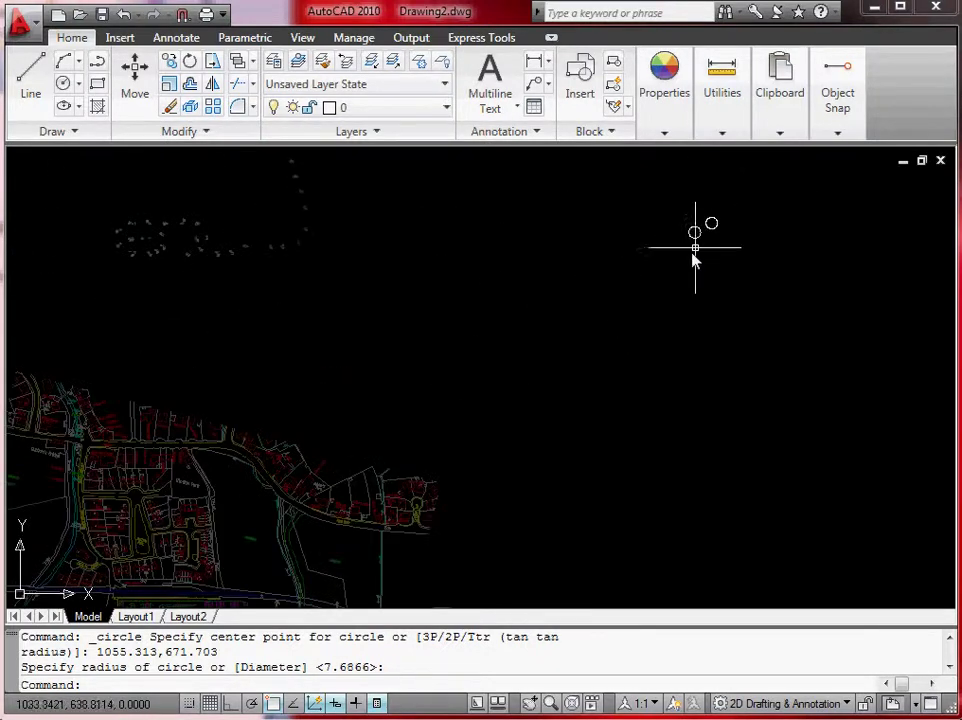
{"action": "scroll", "coordinate": [393, 530], "scroll_direction": "up", "scroll_amount": 8}
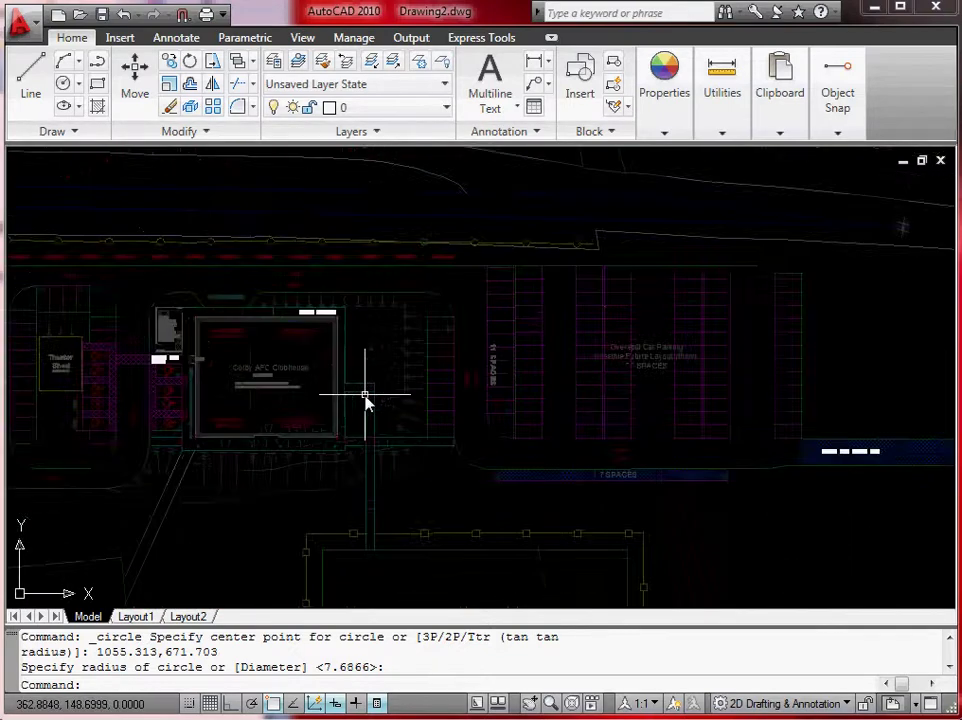
{"action": "scroll", "coordinate": [312, 343], "scroll_direction": "down", "scroll_amount": 6}
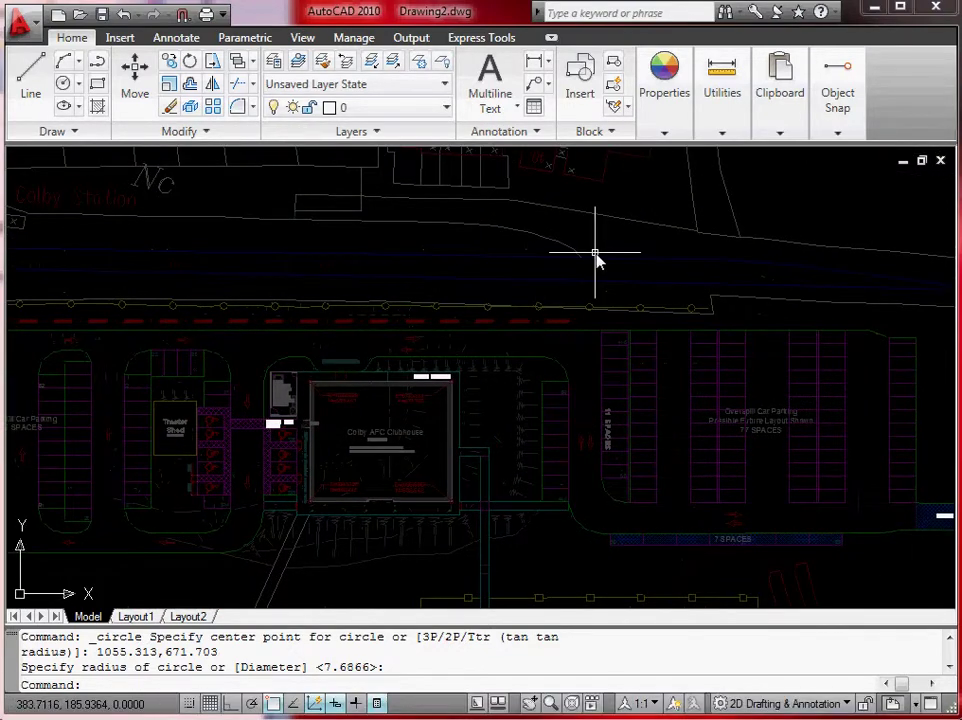
{"action": "scroll", "coordinate": [612, 318], "scroll_direction": "up", "scroll_amount": 4}
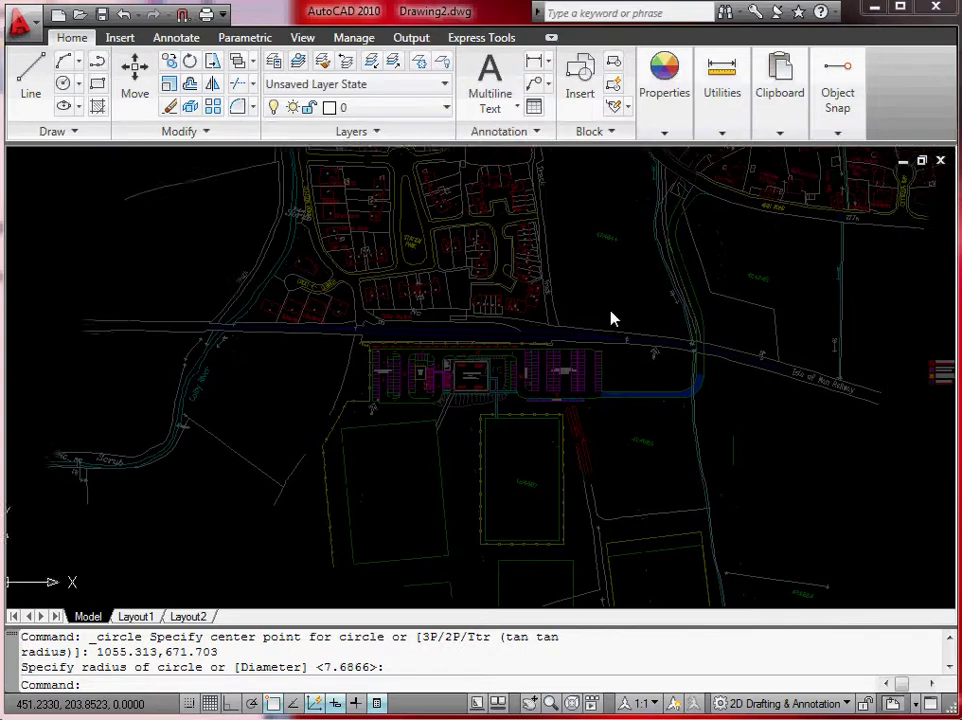
Step: Start moving the attached parking layout, with the clubhouse's outer upper-left corner as the base point
{"action": "scroll", "coordinate": [458, 370], "scroll_direction": "up", "scroll_amount": 5}
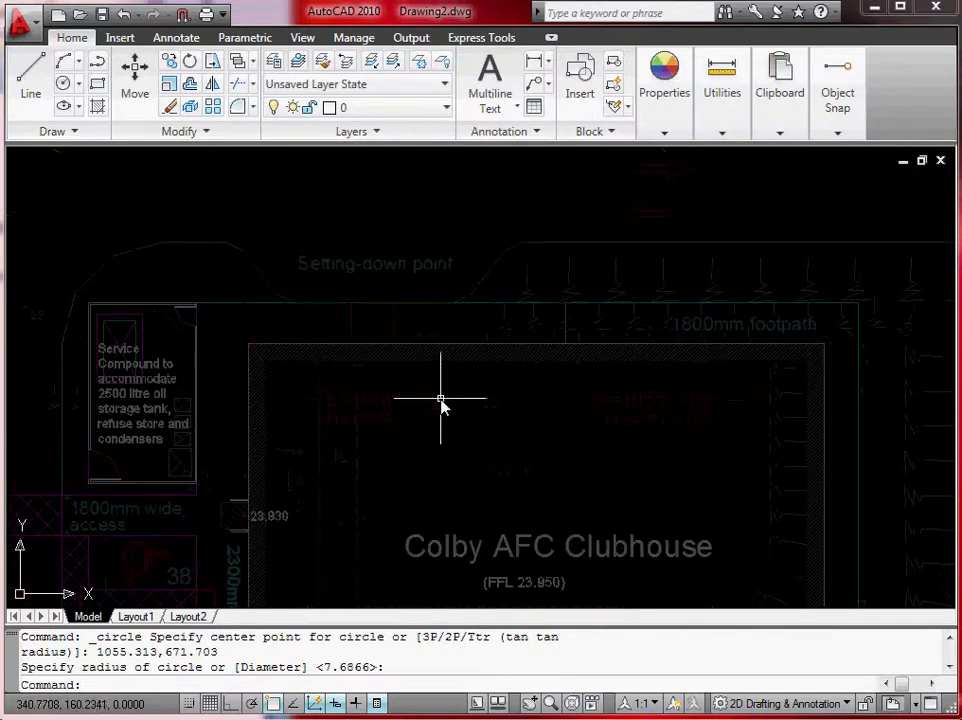
{"action": "scroll", "coordinate": [420, 350], "scroll_direction": "up", "scroll_amount": 1}
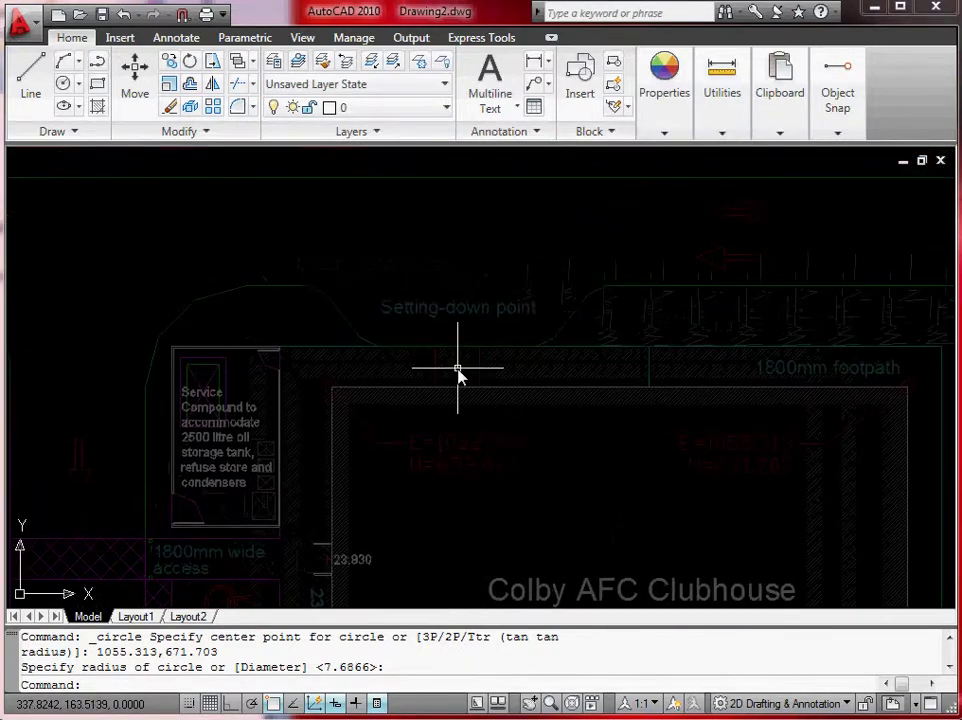
{"action": "left_click", "coordinate": [135, 80]}
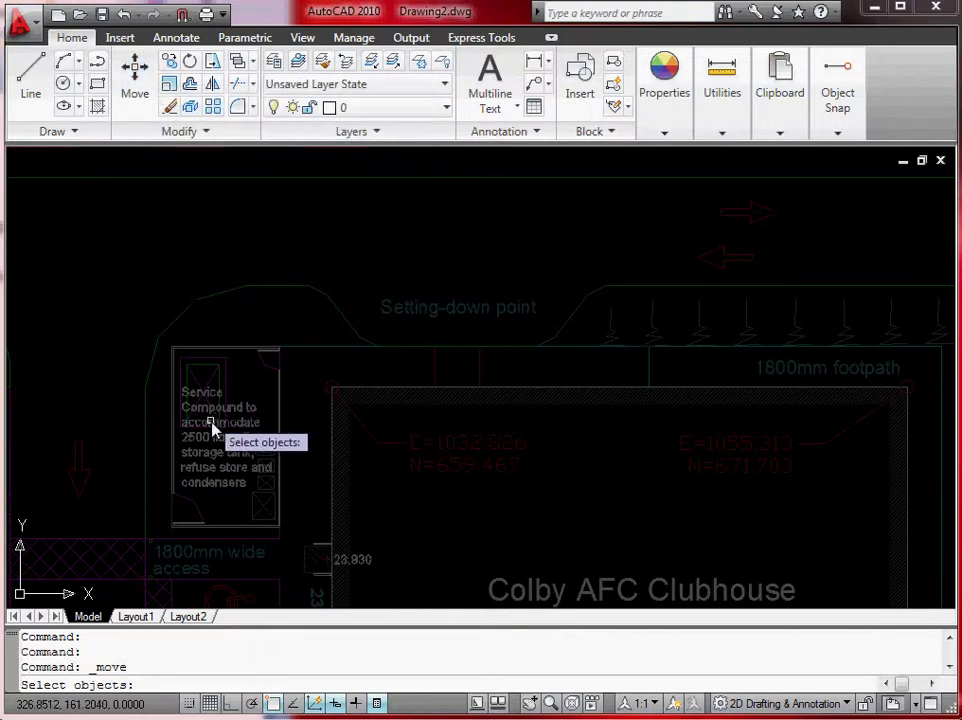
{"action": "left_click", "coordinate": [332, 467]}
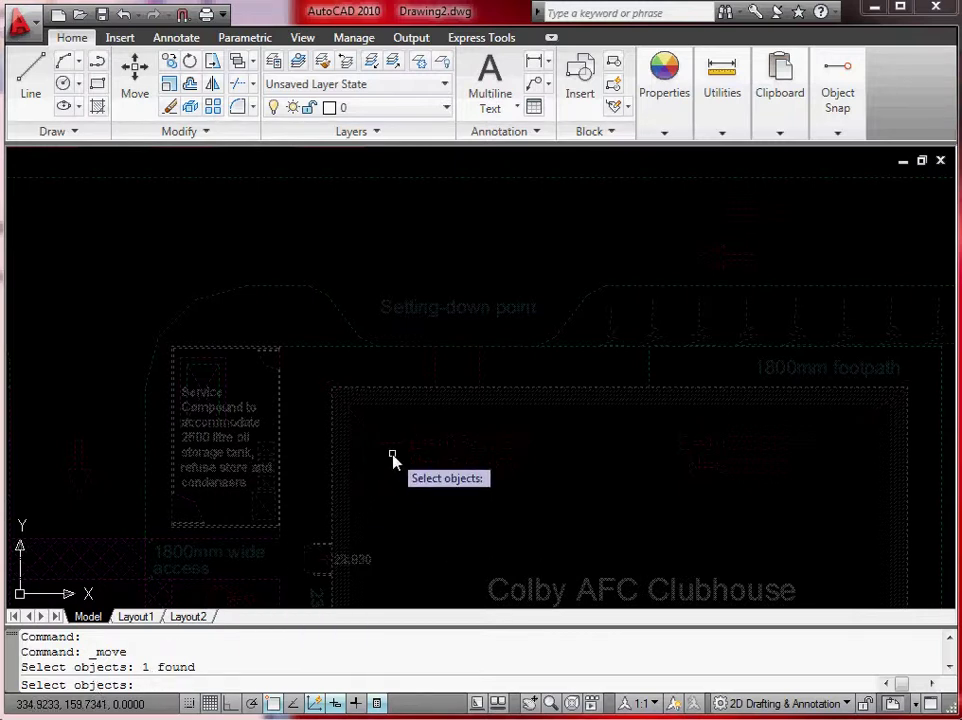
{"action": "key", "text": "Return"}
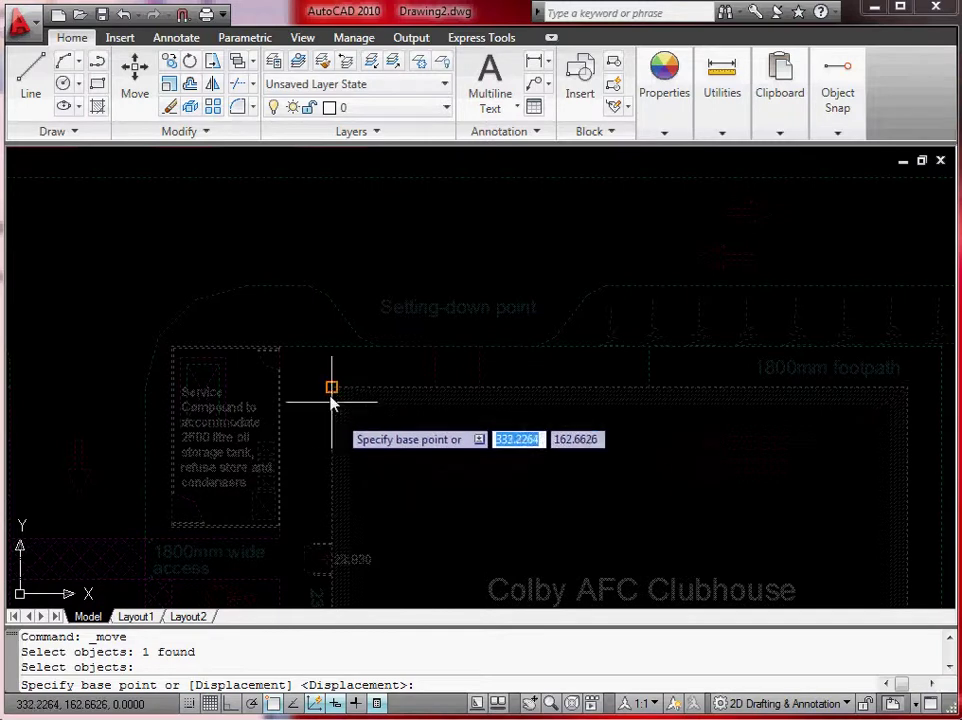
{"action": "scroll", "coordinate": [337, 430], "scroll_direction": "up", "scroll_amount": 5}
{"action": "scroll", "coordinate": [337, 432], "scroll_direction": "up", "scroll_amount": 5}
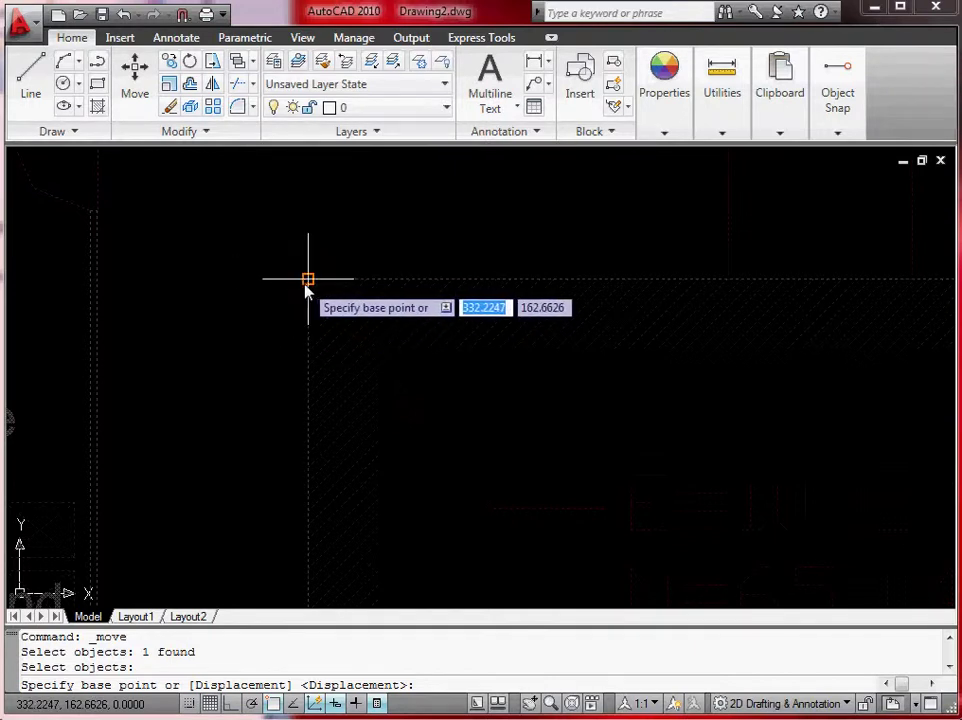
{"action": "scroll", "coordinate": [280, 312], "scroll_direction": "down", "scroll_amount": 4}
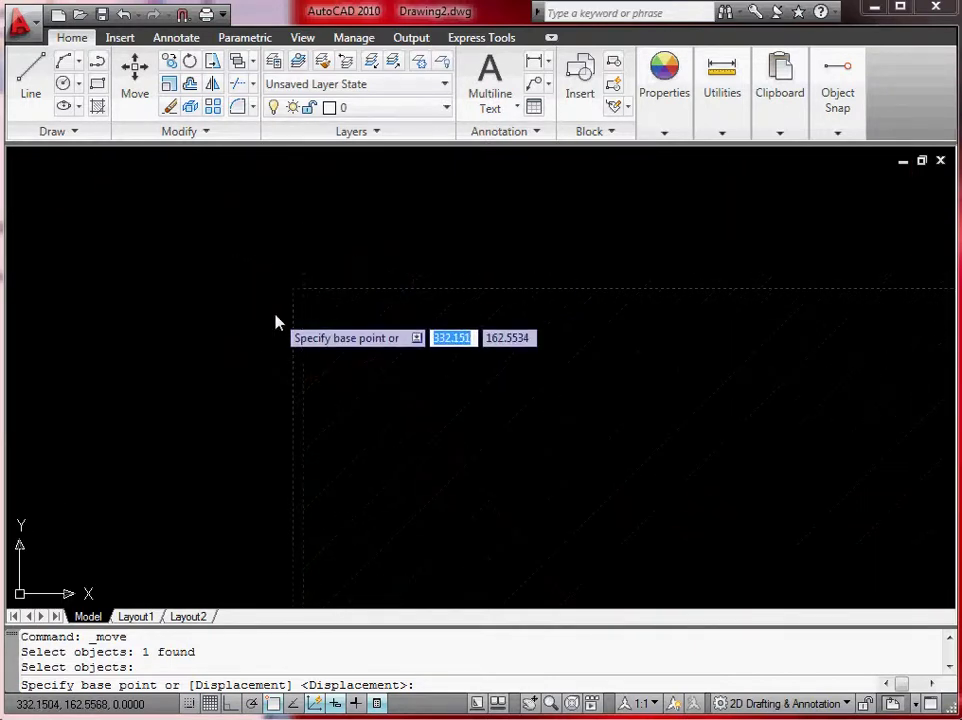
{"action": "left_click", "coordinate": [279, 376]}
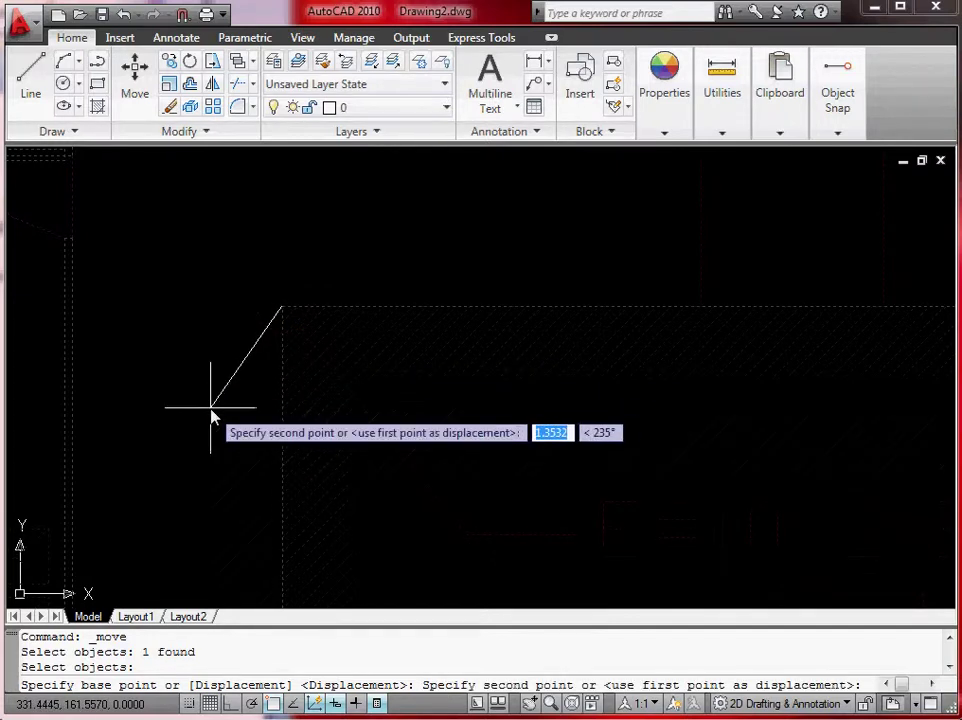
Step: Place the layout's base point on the centre of the circle at 1032.826,659.467
{"action": "scroll", "coordinate": [211, 417], "scroll_direction": "down", "scroll_amount": 2}
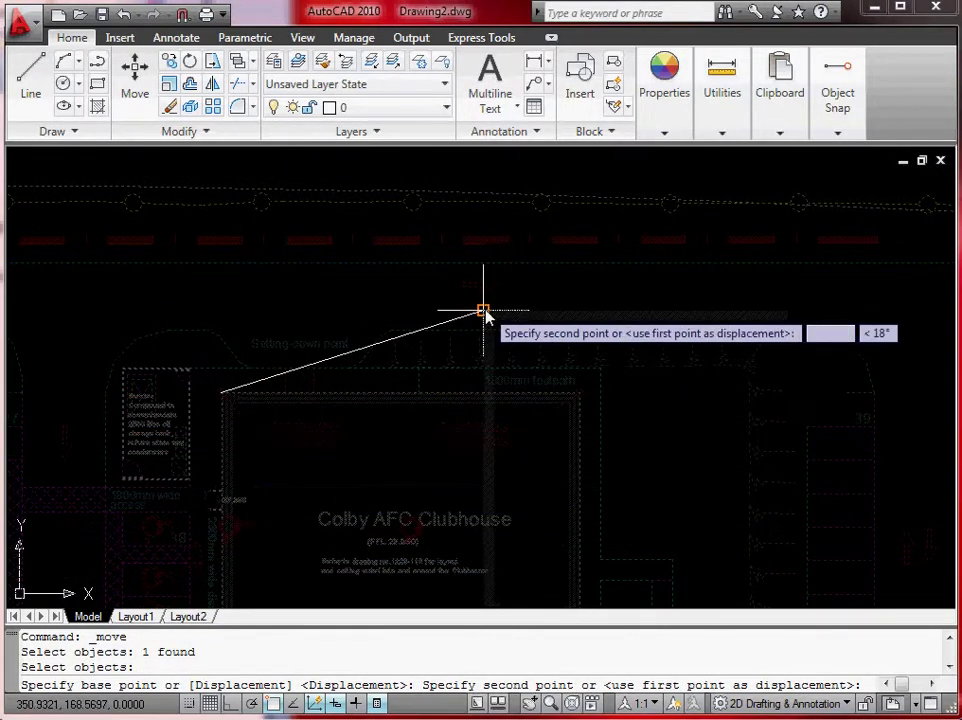
{"action": "scroll", "coordinate": [455, 368], "scroll_direction": "down", "scroll_amount": 4}
{"action": "scroll", "coordinate": [464, 382], "scroll_direction": "down", "scroll_amount": 5}
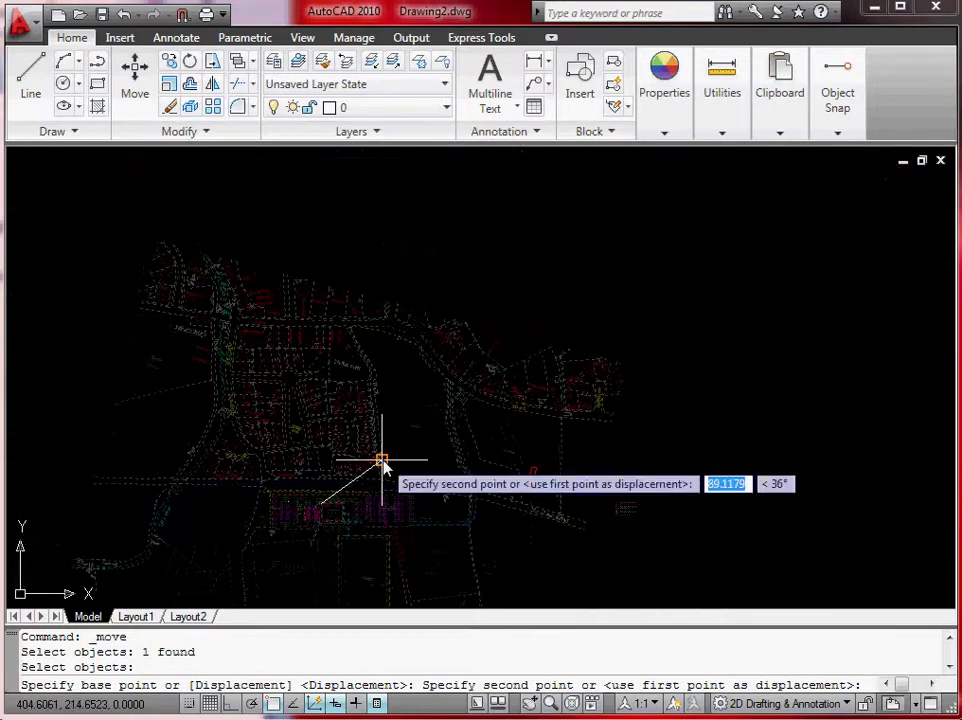
{"action": "scroll", "coordinate": [610, 310], "scroll_direction": "up", "scroll_amount": 10}
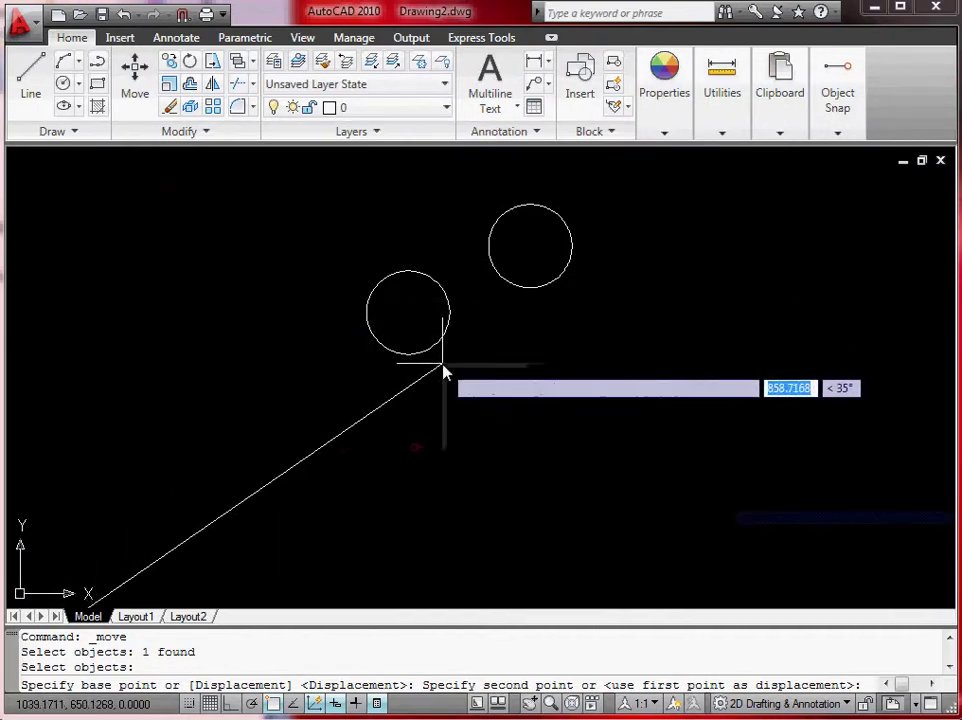
{"action": "key", "text": "F8"}
{"action": "right_click", "coordinate": [391, 250], "text": "shift"}
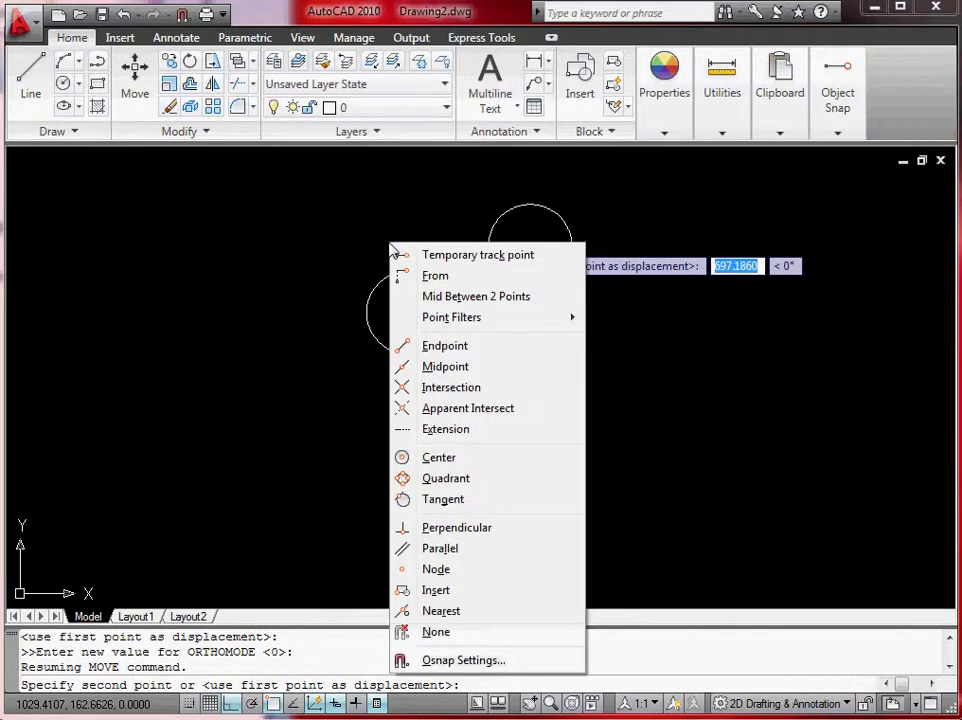
{"action": "left_click", "coordinate": [449, 461]}
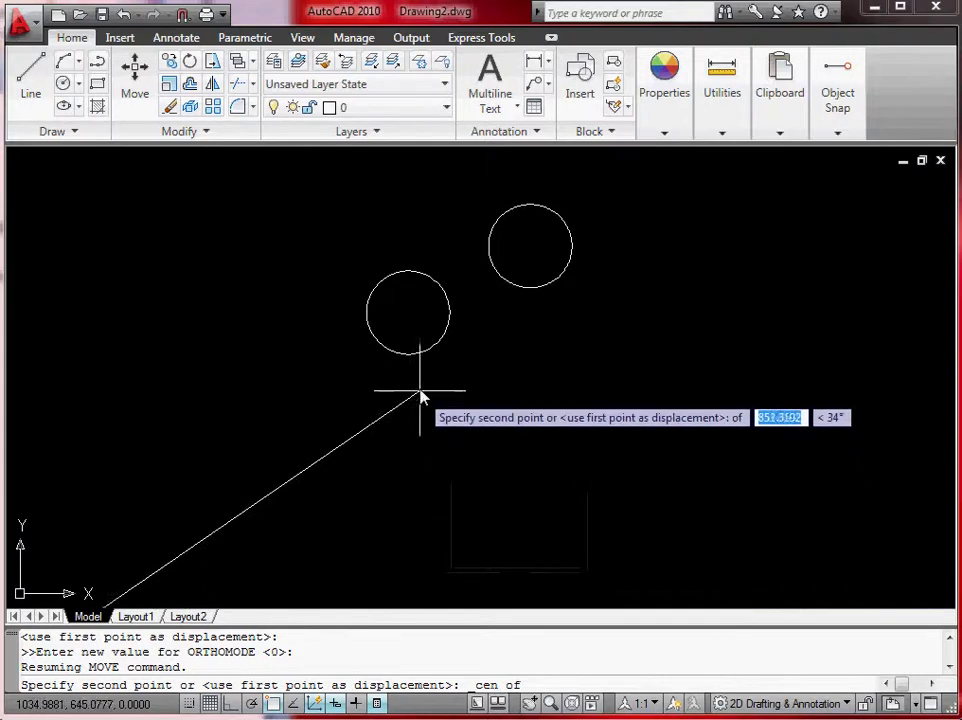
{"action": "left_click", "coordinate": [409, 314]}
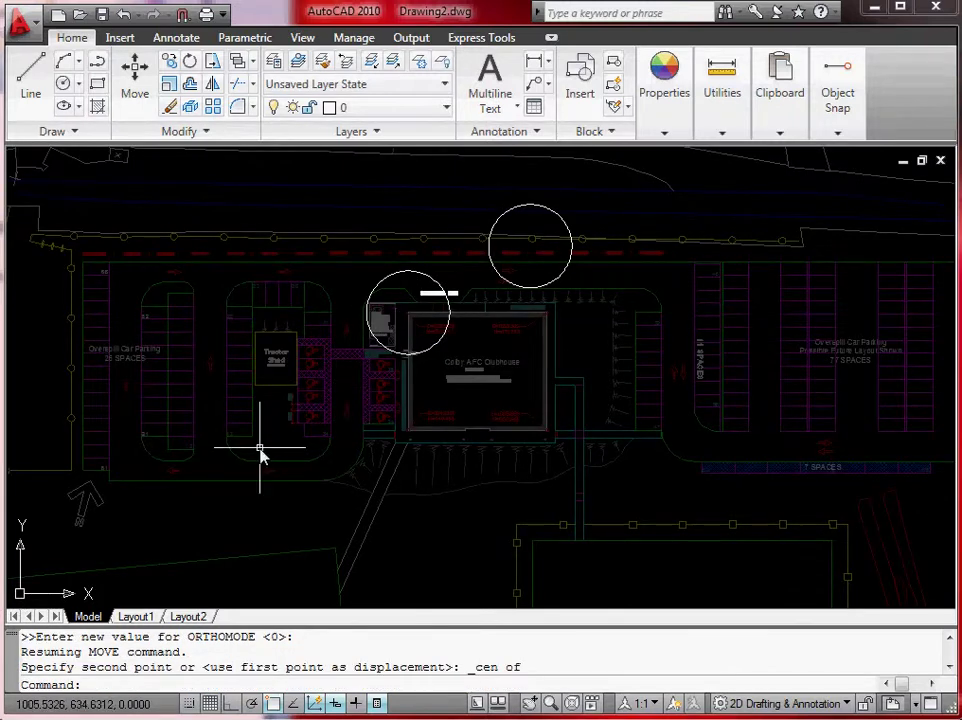
Step: Start rotating the attached parking layout about the clubhouse's upper-left corner, at the first circle's centre
{"action": "scroll", "coordinate": [425, 360], "scroll_direction": "up", "scroll_amount": 5}
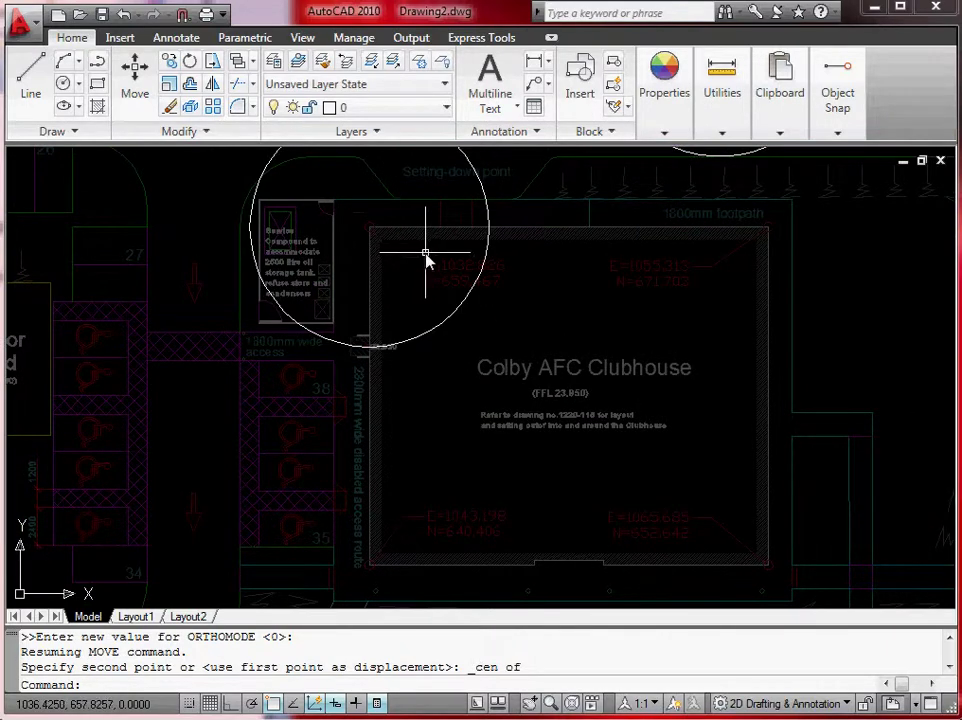
{"action": "scroll", "coordinate": [408, 305], "scroll_direction": "up", "scroll_amount": 3}
{"action": "scroll", "coordinate": [408, 380], "scroll_direction": "down", "scroll_amount": 5}
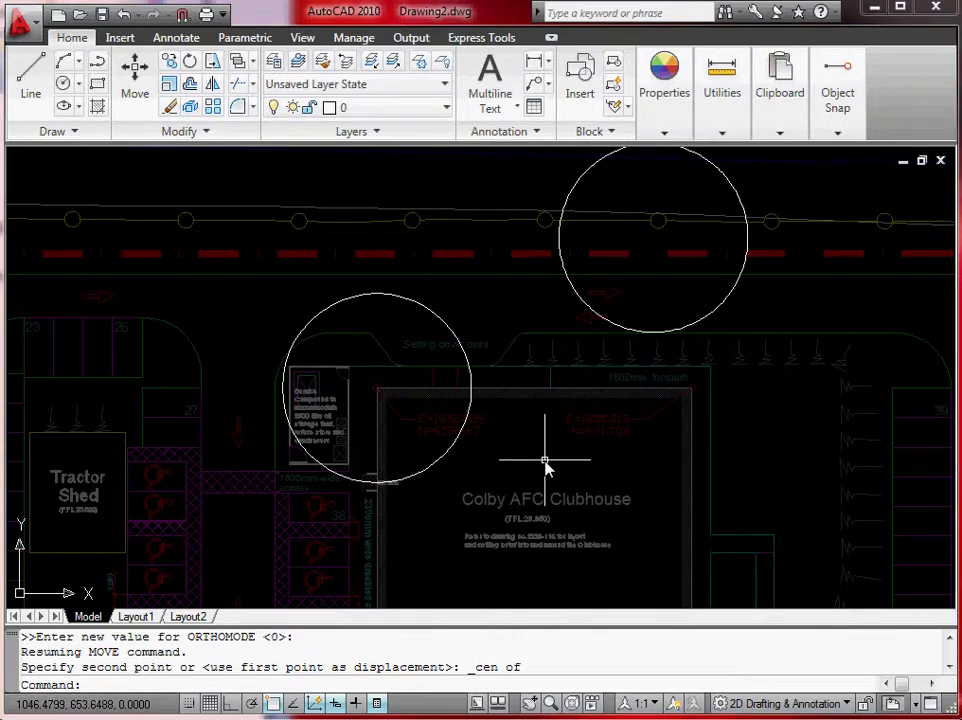
{"action": "scroll", "coordinate": [545, 465], "scroll_direction": "down", "scroll_amount": 4}
{"action": "scroll", "coordinate": [545, 466], "scroll_direction": "up", "scroll_amount": 3}
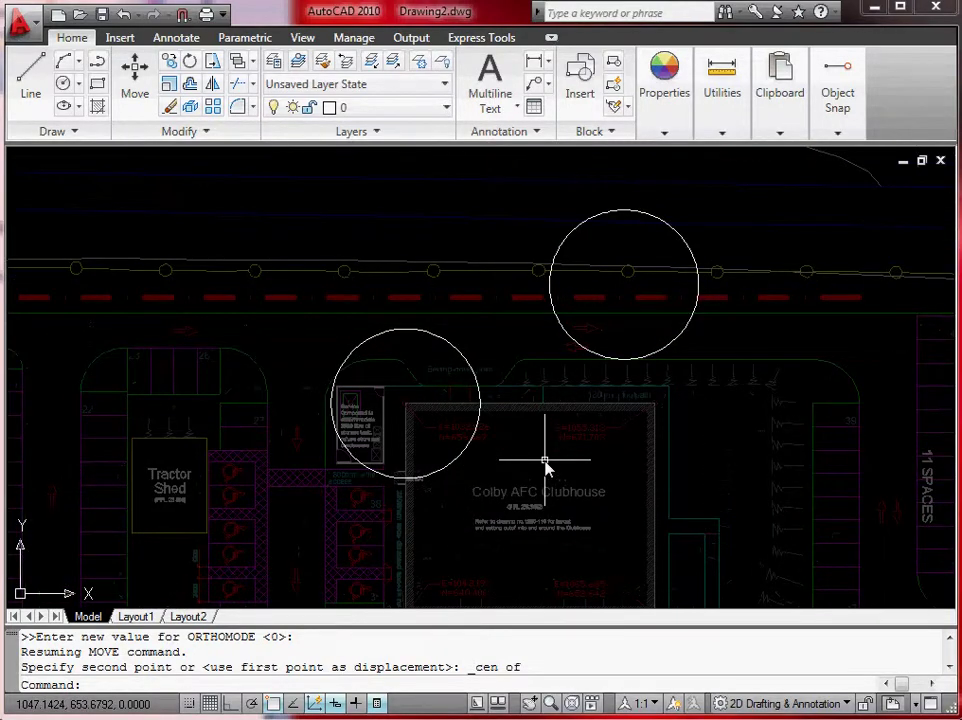
{"action": "left_click", "coordinate": [190, 62]}
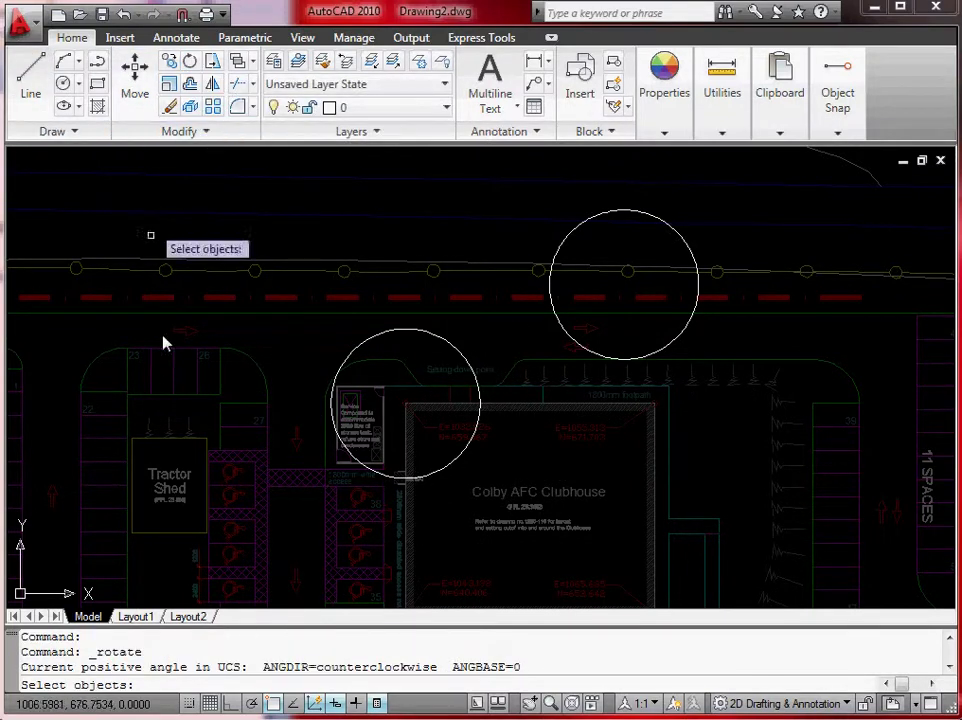
{"action": "left_click", "coordinate": [519, 409]}
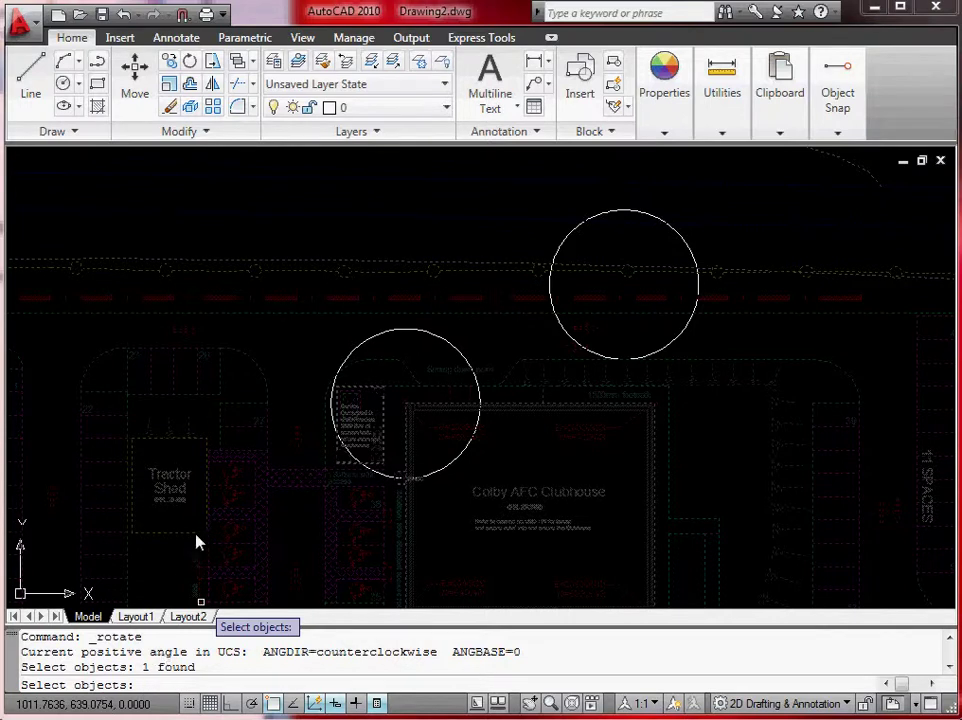
{"action": "key", "text": "Return"}
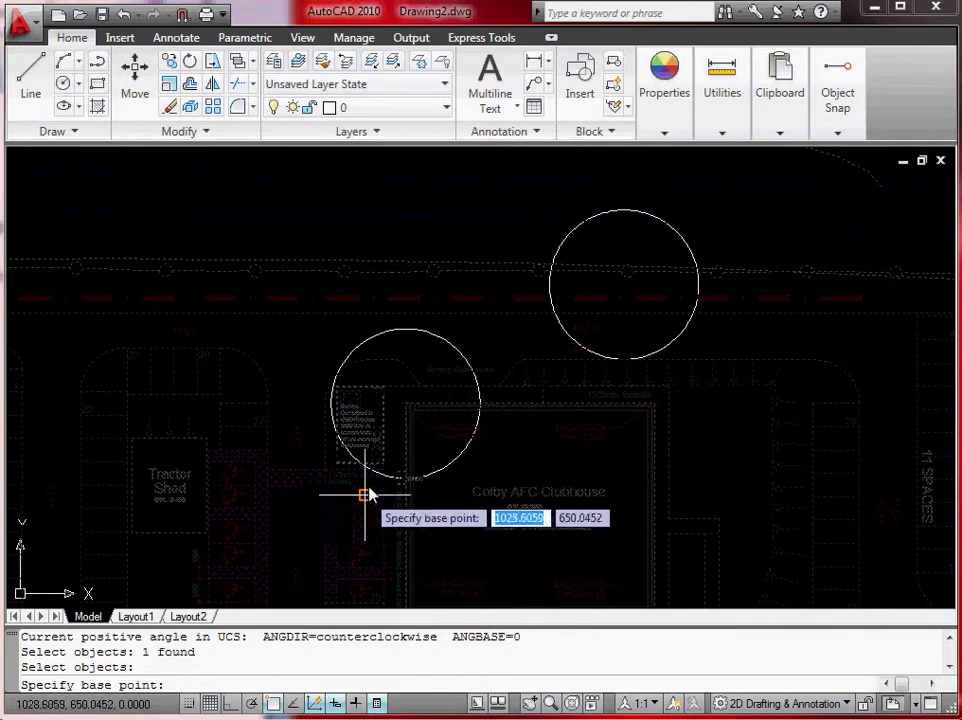
{"action": "scroll", "coordinate": [421, 428], "scroll_direction": "up", "scroll_amount": 4}
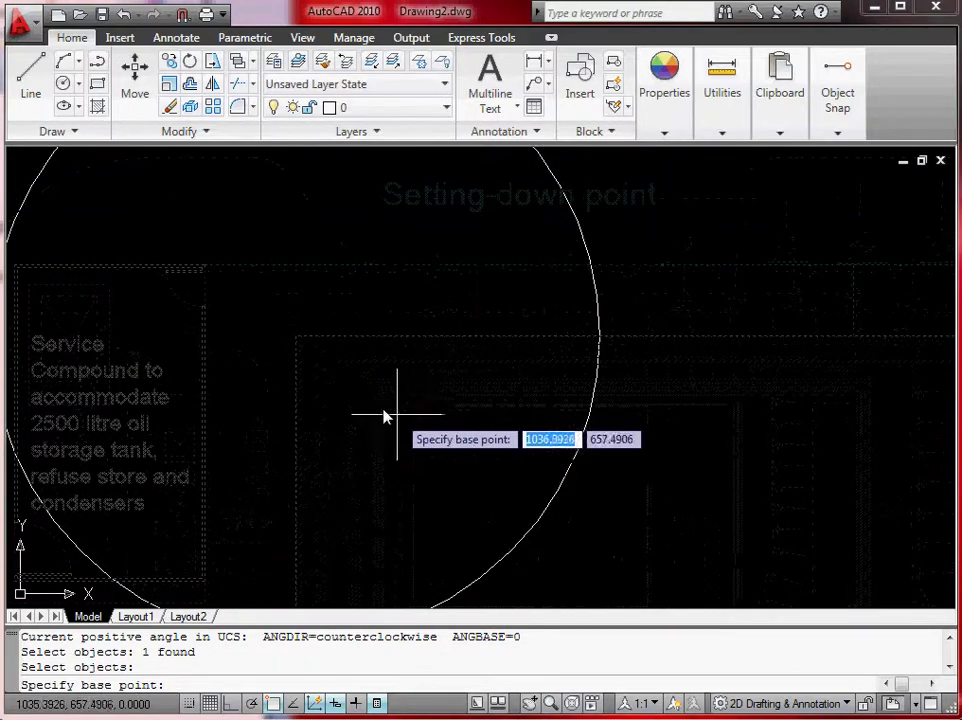
{"action": "scroll", "coordinate": [365, 376], "scroll_direction": "down", "scroll_amount": 1}
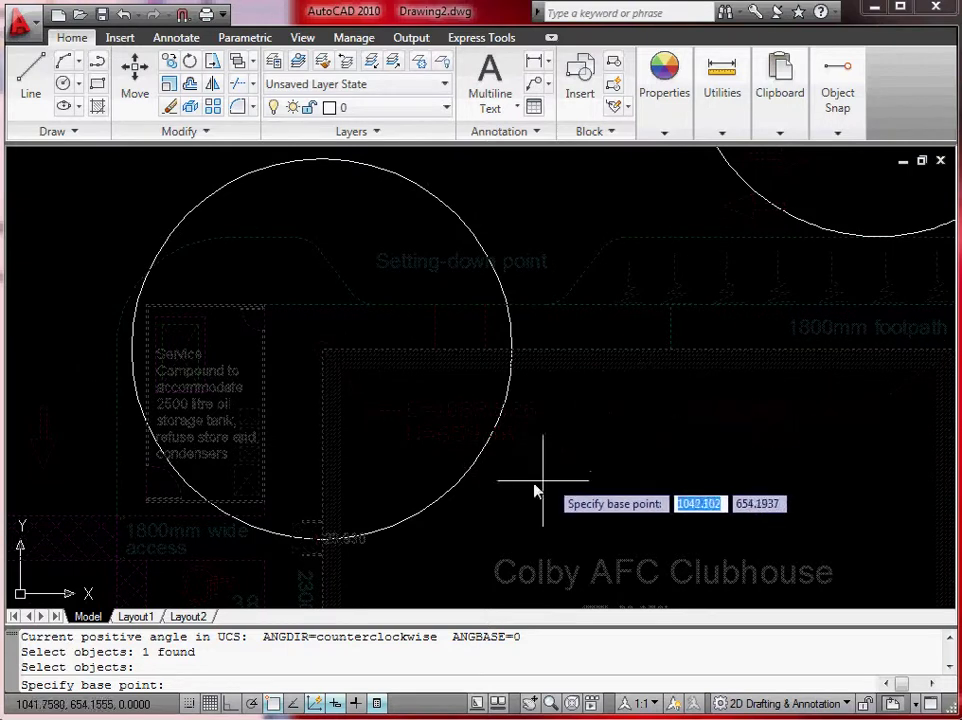
{"action": "left_click", "coordinate": [384, 356]}
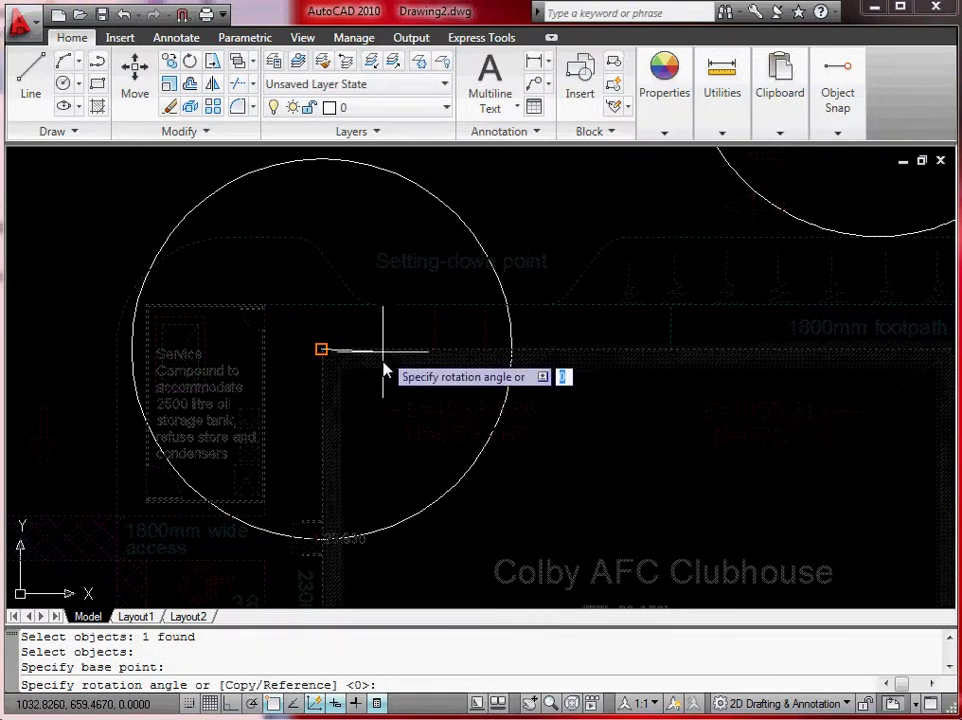
Step: Use the Reference option and define the reference angle from the clubhouse's upper-left corner to its upper-right corner
{"action": "scroll", "coordinate": [384, 390], "scroll_direction": "down", "scroll_amount": 3}
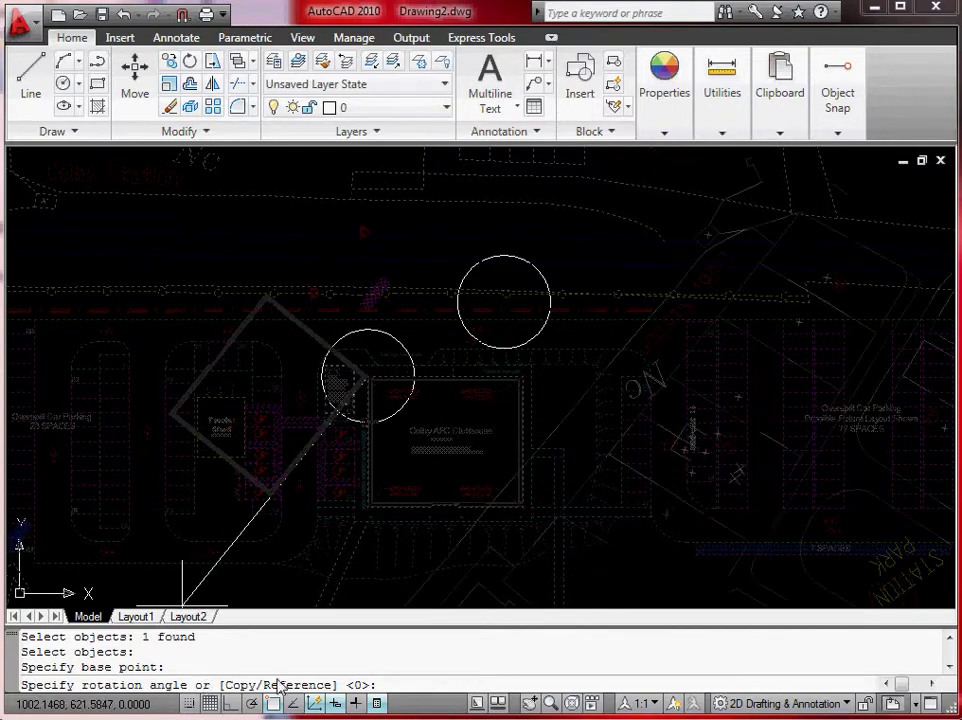
{"action": "scroll", "coordinate": [432, 490], "scroll_direction": "up", "scroll_amount": 2}
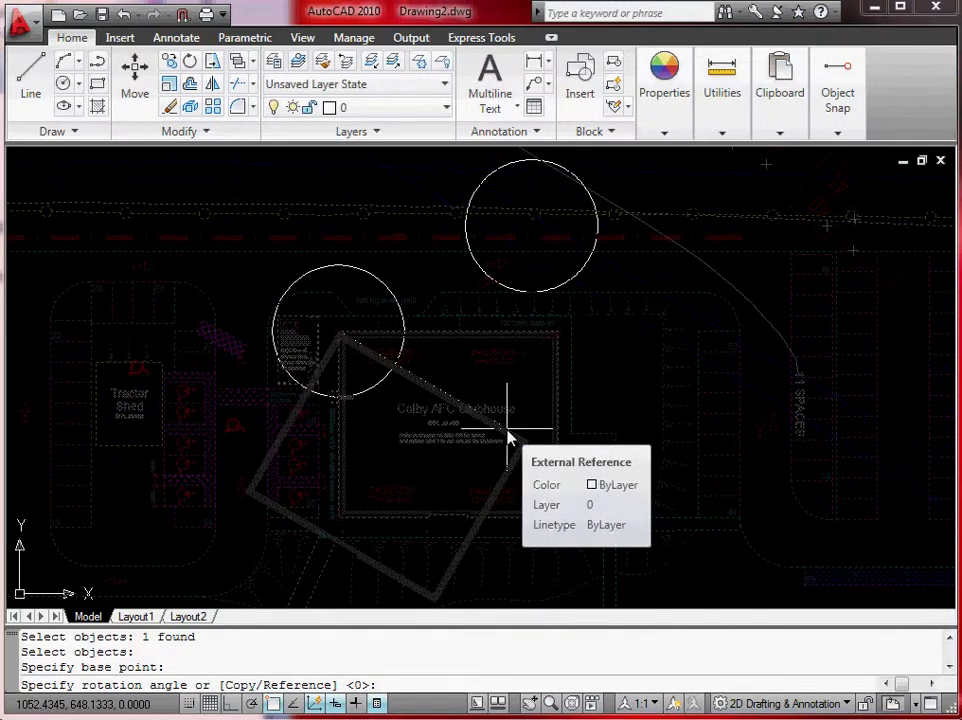
{"action": "type", "text": "r"}
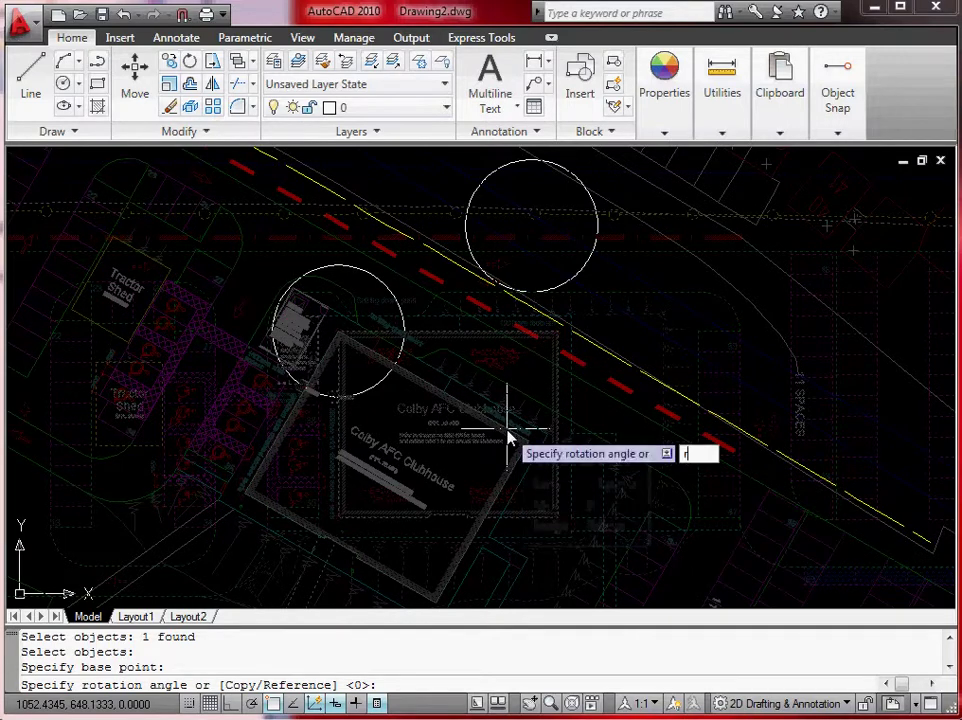
{"action": "key", "text": "Return"}
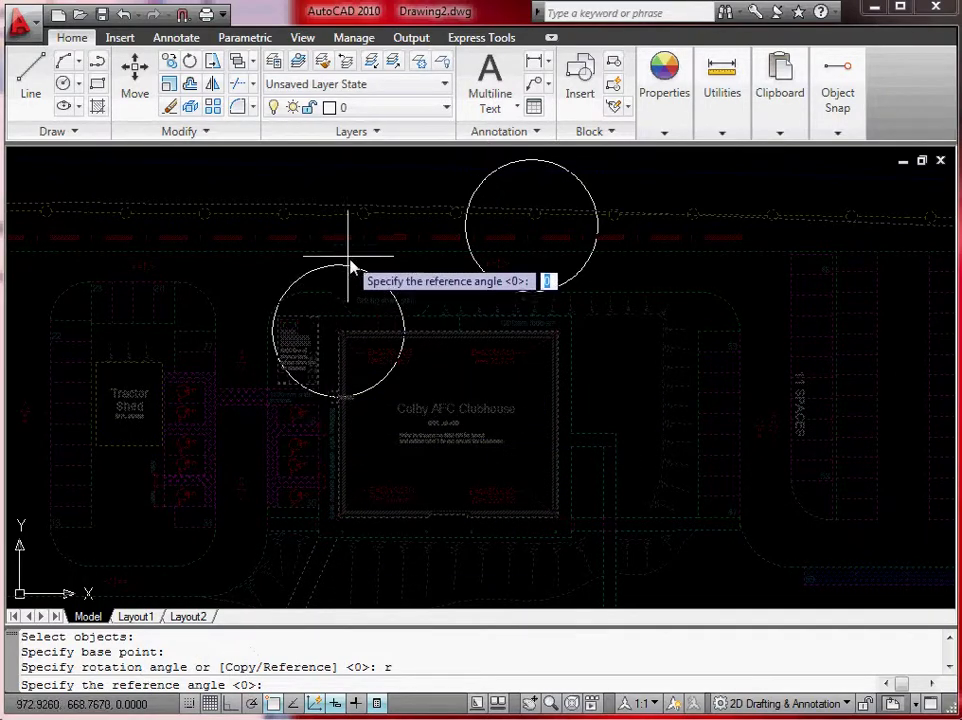
{"action": "scroll", "coordinate": [414, 277], "scroll_direction": "up", "scroll_amount": 4}
{"action": "scroll", "coordinate": [305, 392], "scroll_direction": "up", "scroll_amount": 3}
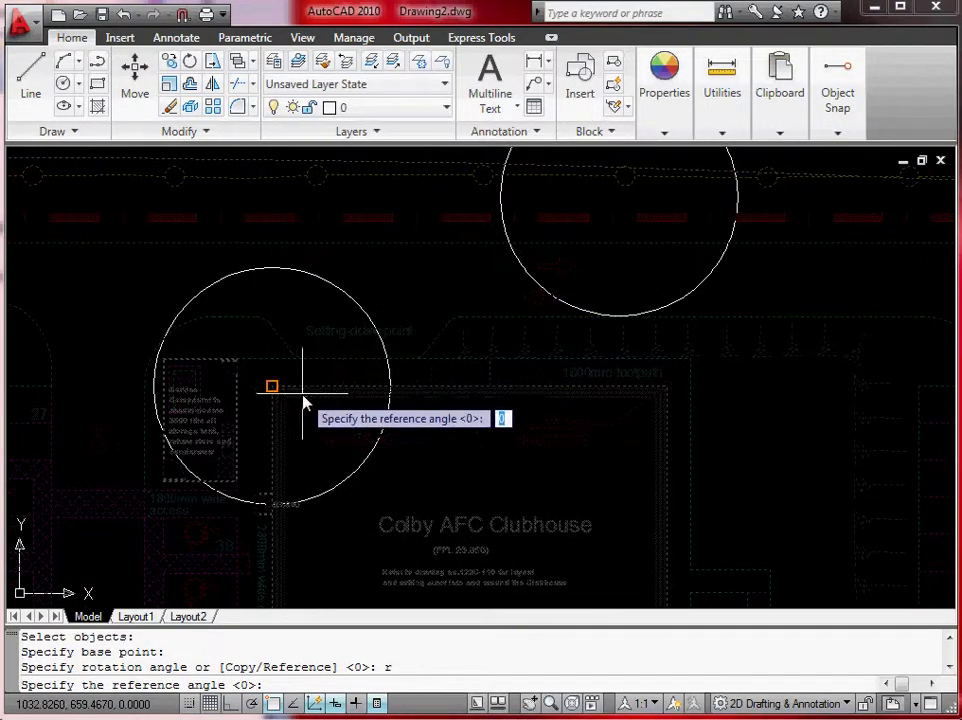
{"action": "left_click", "coordinate": [293, 386]}
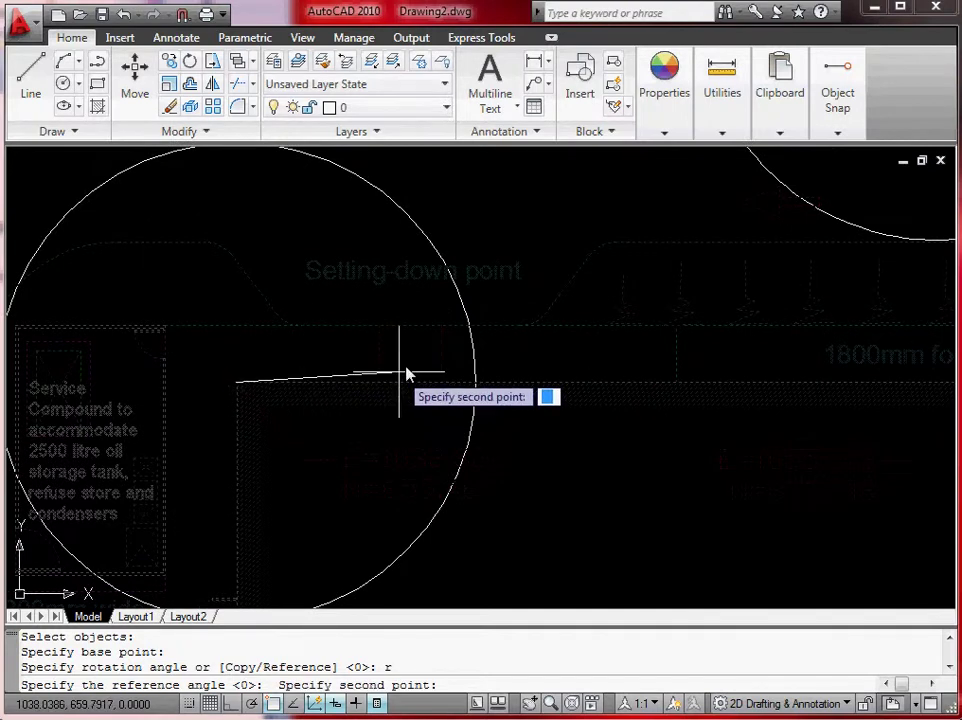
{"action": "scroll", "coordinate": [414, 350], "scroll_direction": "down", "scroll_amount": 4}
{"action": "left_click", "coordinate": [615, 370]}
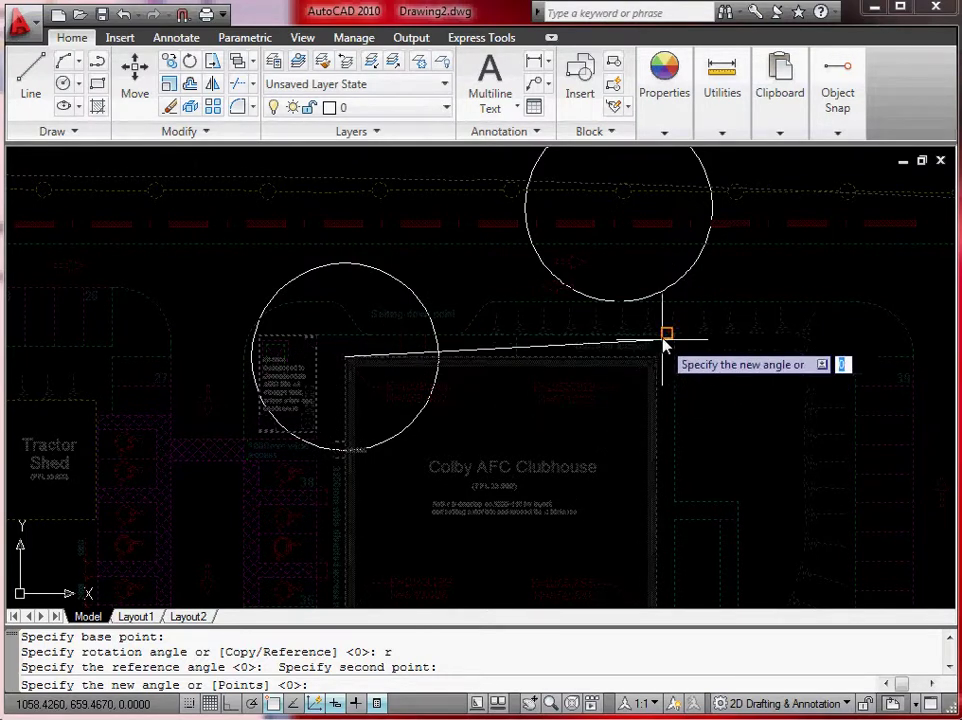
Step: Set the new rotation angle by snapping to the centre of the second circle at 1055.313,671.703
{"action": "key", "text": "F8"}
{"action": "right_click", "coordinate": [633, 217], "text": "shift"}
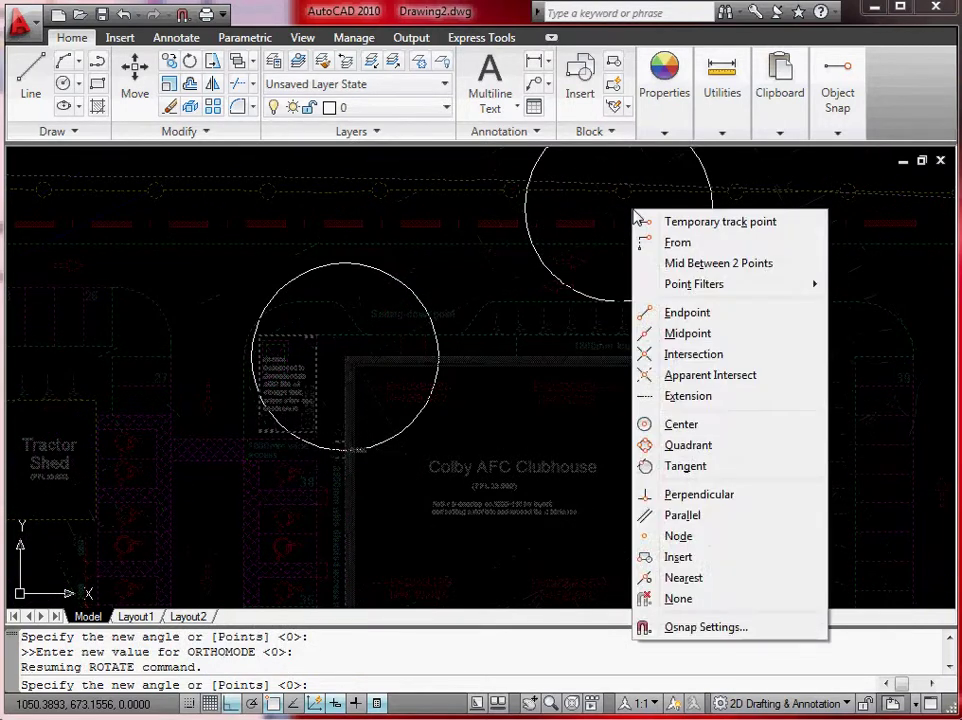
{"action": "left_click", "coordinate": [683, 424]}
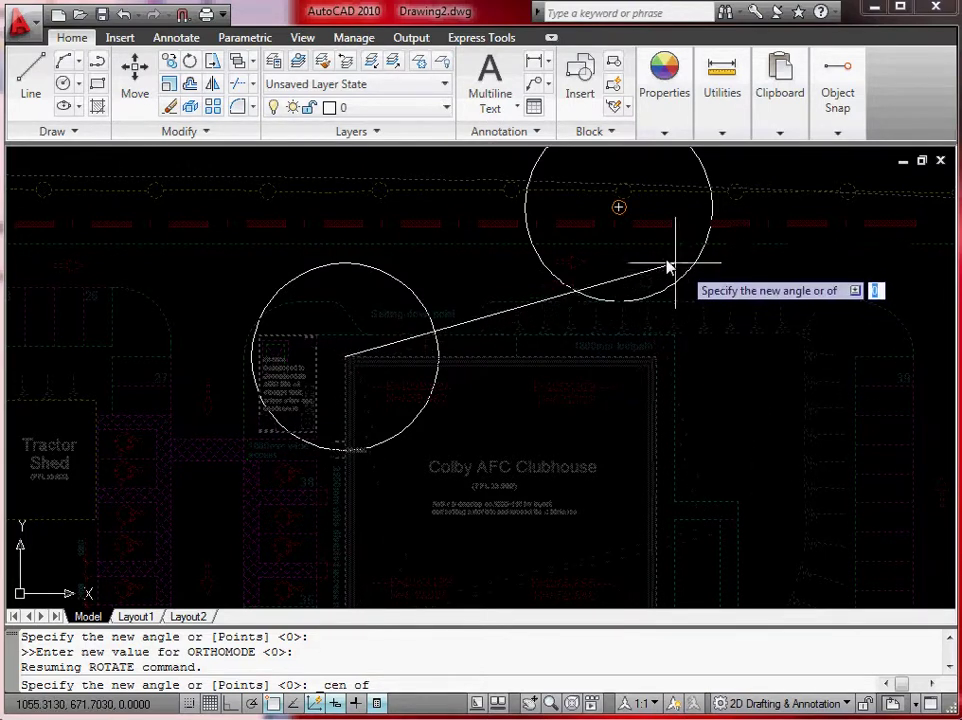
{"action": "left_click", "coordinate": [619, 213]}
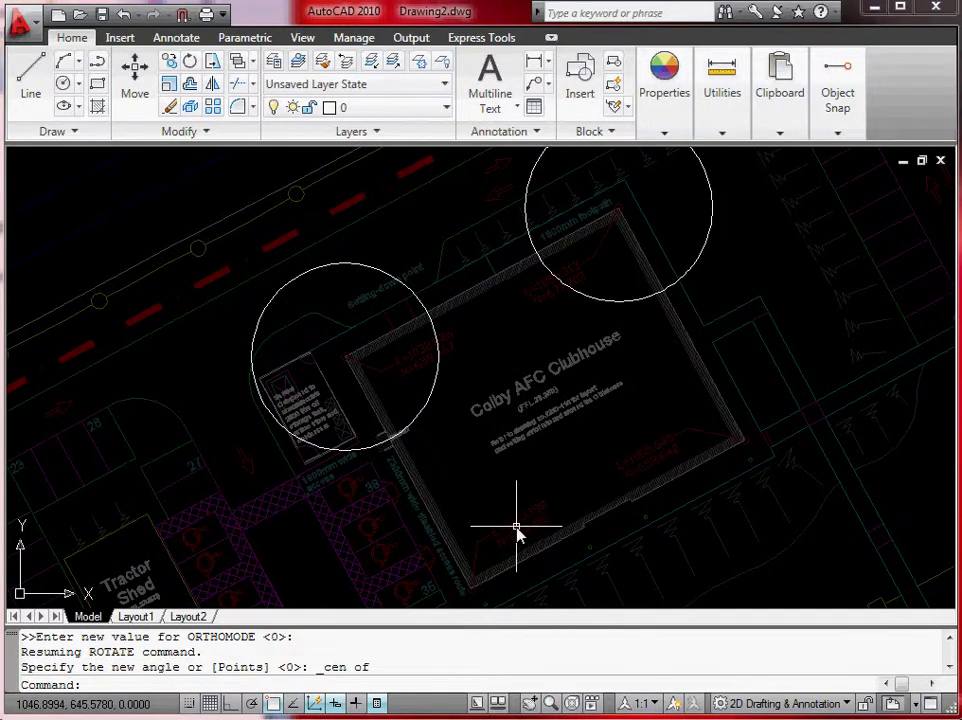
Step: Use ID to check the coordinates of the clubhouse's lower-right corner against its E=1065.685, N=652.642 label
{"action": "middle_click_drag", "start_coordinate": [468, 487], "coordinate": [449, 455]}
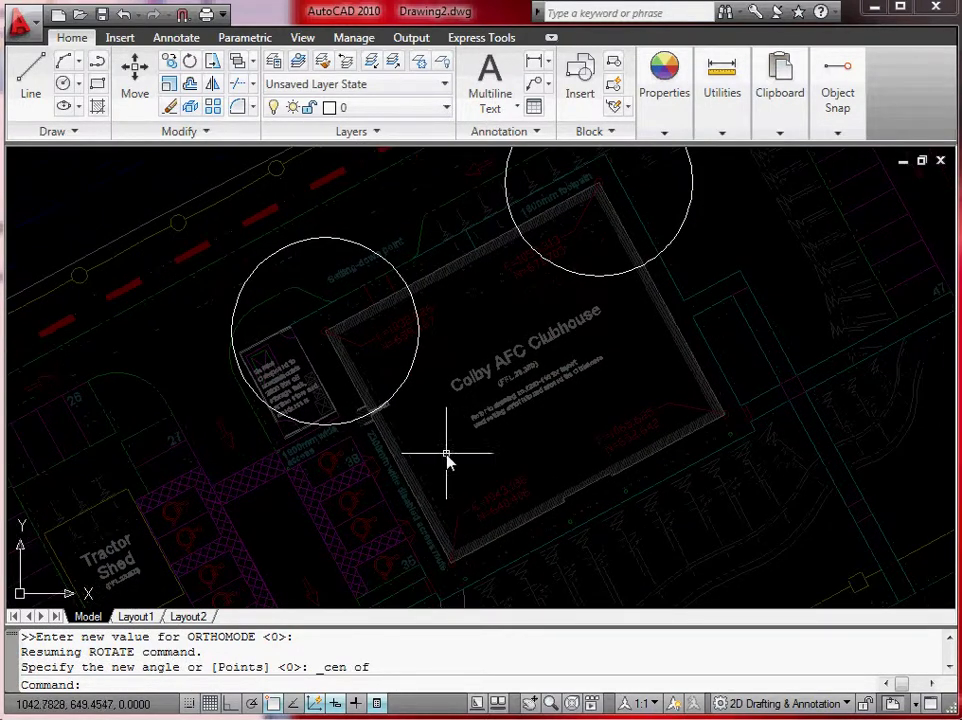
{"action": "scroll", "coordinate": [486, 548], "scroll_direction": "up", "scroll_amount": 2}
{"action": "scroll", "coordinate": [492, 505], "scroll_direction": "up", "scroll_amount": 2}
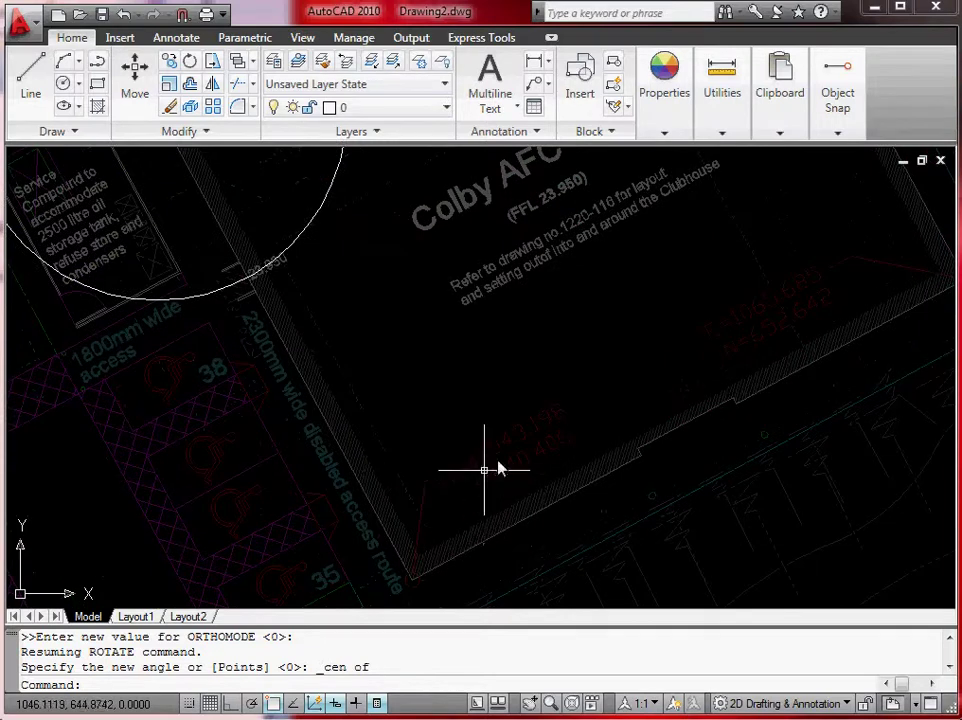
{"action": "scroll", "coordinate": [700, 360], "scroll_direction": "down", "scroll_amount": 2}
{"action": "middle_click_drag", "start_coordinate": [621, 352], "coordinate": [568, 465]}
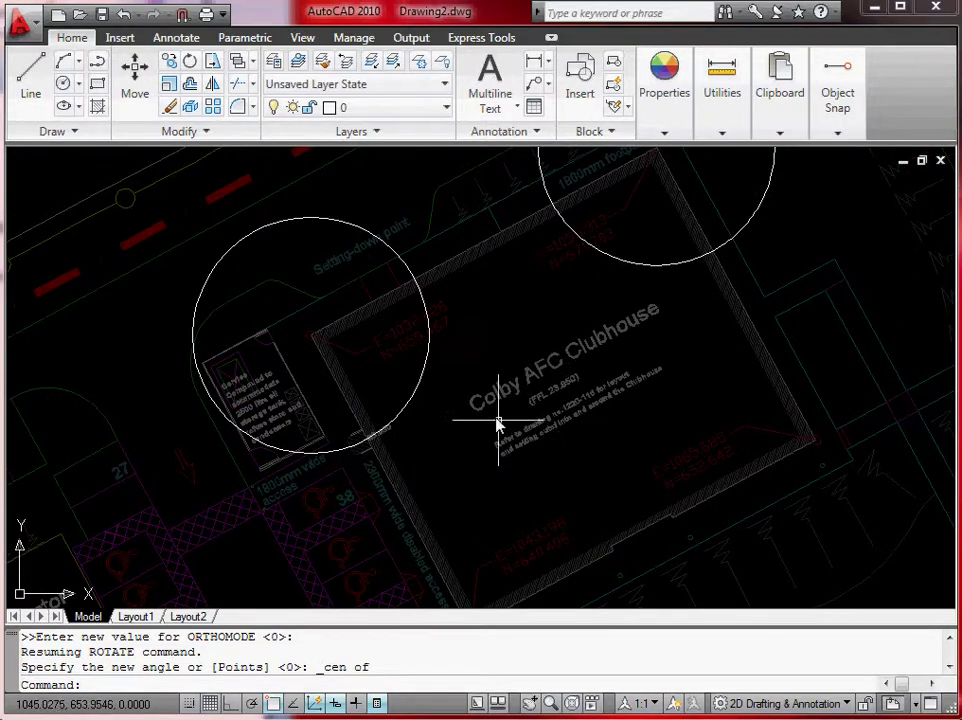
{"action": "scroll", "coordinate": [528, 405], "scroll_direction": "up", "scroll_amount": 2}
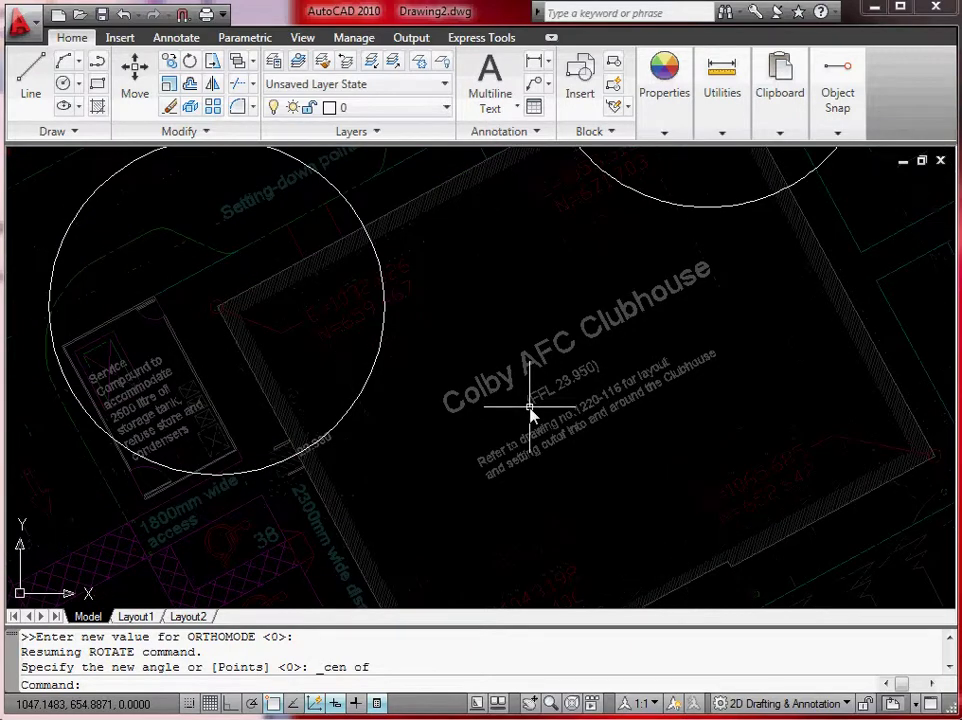
{"action": "type", "text": "id"}
{"action": "key", "text": "Return"}
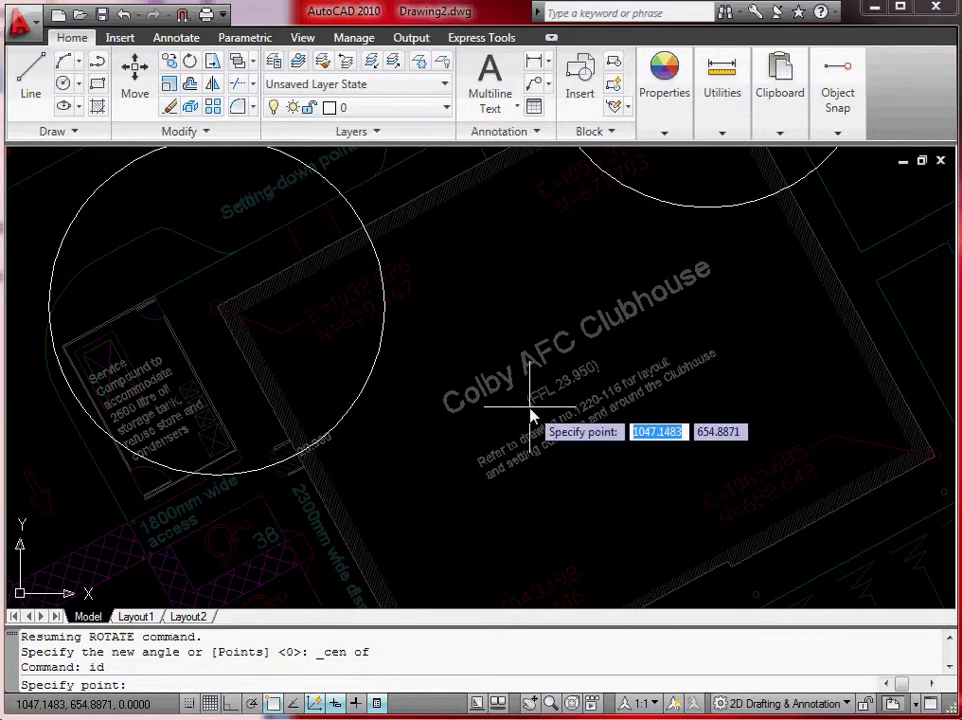
{"action": "scroll", "coordinate": [532, 416], "scroll_direction": "down", "scroll_amount": 4}
{"action": "scroll", "coordinate": [684, 457], "scroll_direction": "up", "scroll_amount": 5}
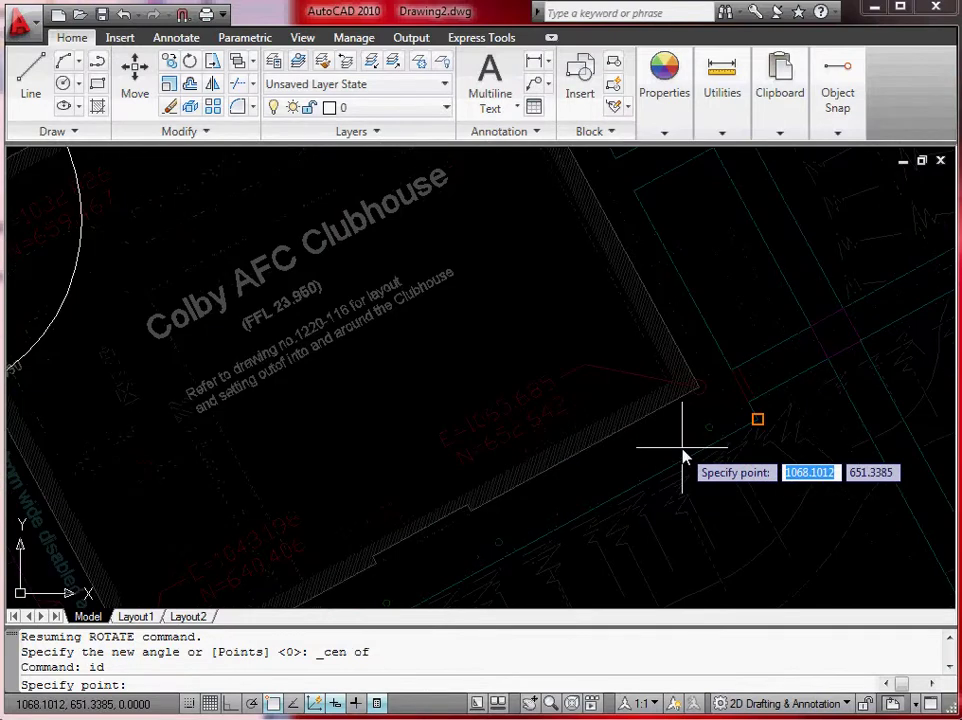
{"action": "left_click", "coordinate": [692, 399]}
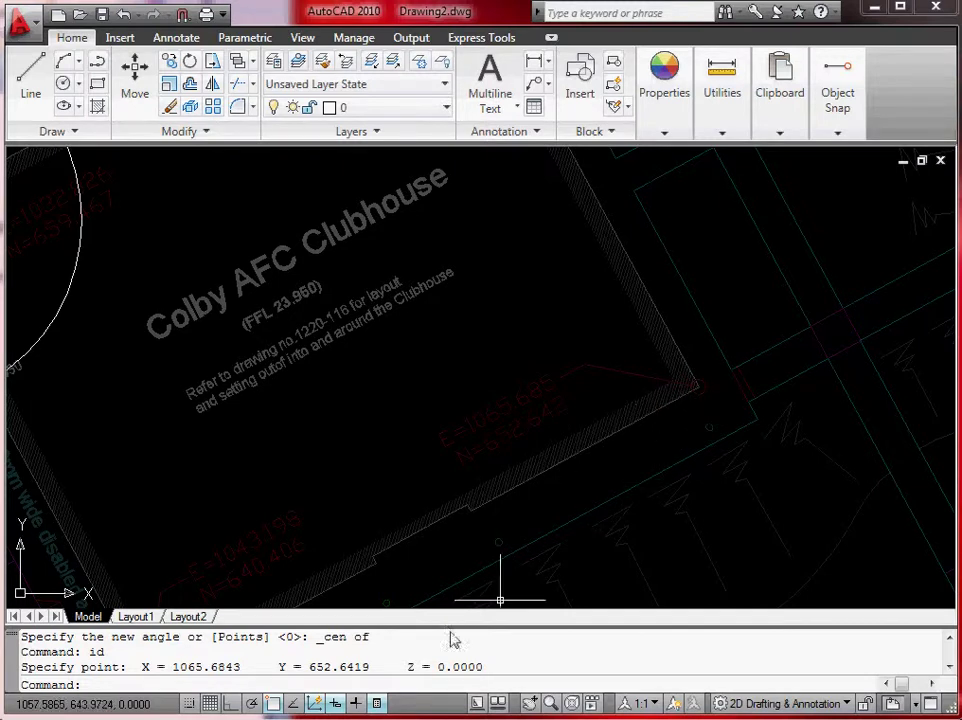
{"action": "left_click_drag", "start_coordinate": [219, 670], "coordinate": [420, 668]}
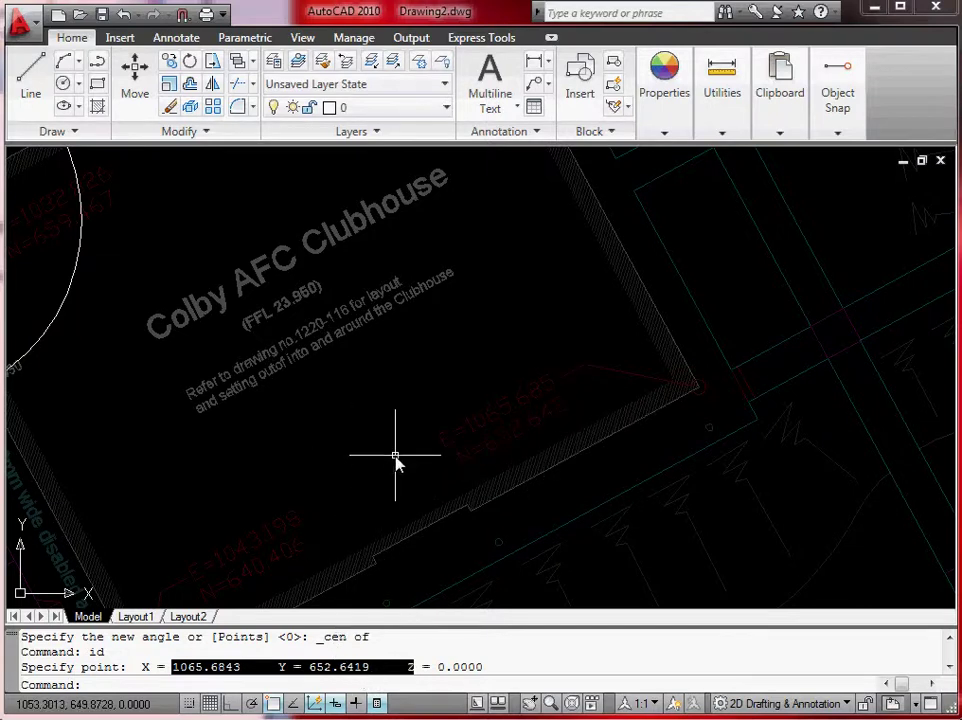
{"action": "key", "text": "Escape"}
Step: Erase the two construction circles marking the clubhouse's upper corners
{"action": "scroll", "coordinate": [395, 460], "scroll_direction": "up", "scroll_amount": 5}
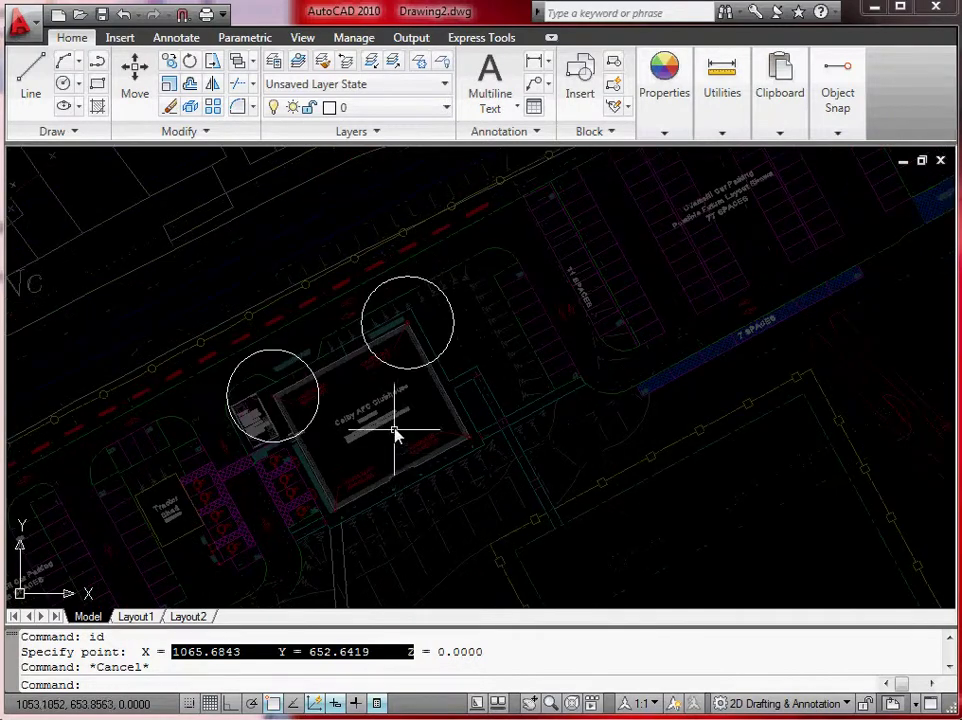
{"action": "scroll", "coordinate": [397, 429], "scroll_direction": "up", "scroll_amount": 2}
{"action": "left_click", "coordinate": [406, 353]}
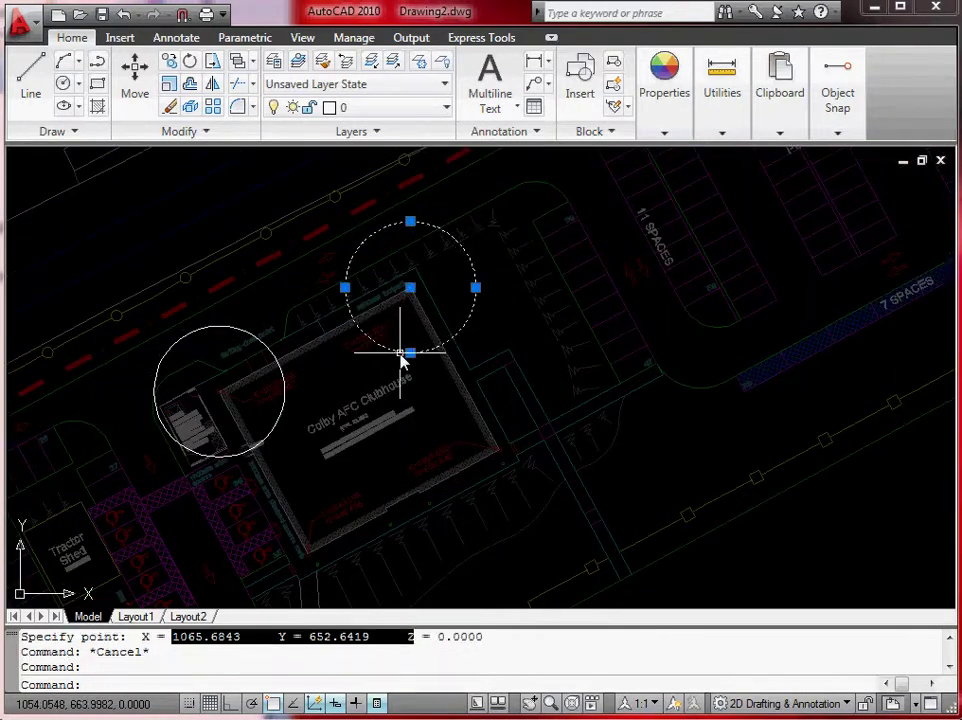
{"action": "left_click", "coordinate": [274, 442]}
{"action": "key", "text": "Delete"}
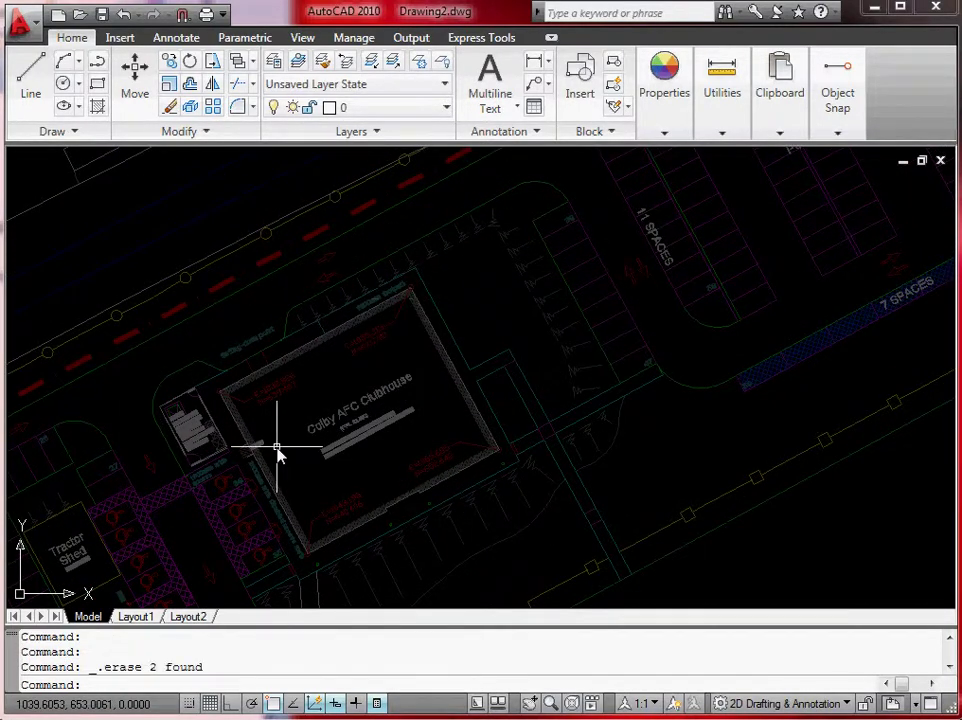
Step: Use ID to read the coordinates of the kerb corner at parking space 39
{"action": "scroll", "coordinate": [540, 290], "scroll_direction": "up", "scroll_amount": 4}
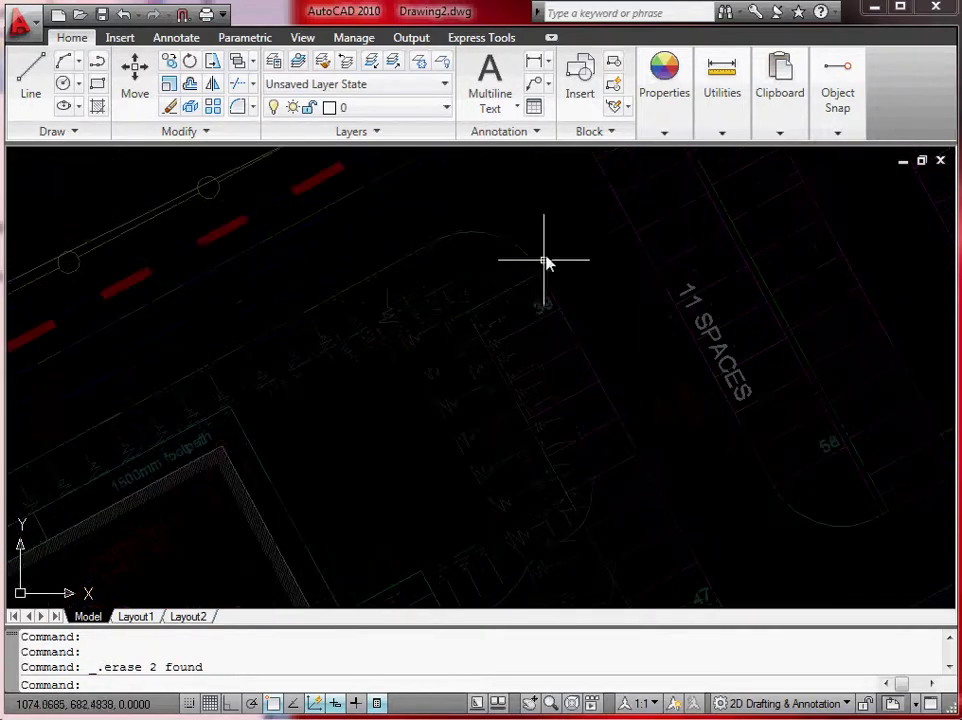
{"action": "type", "text": "id"}
{"action": "key", "text": "Return"}
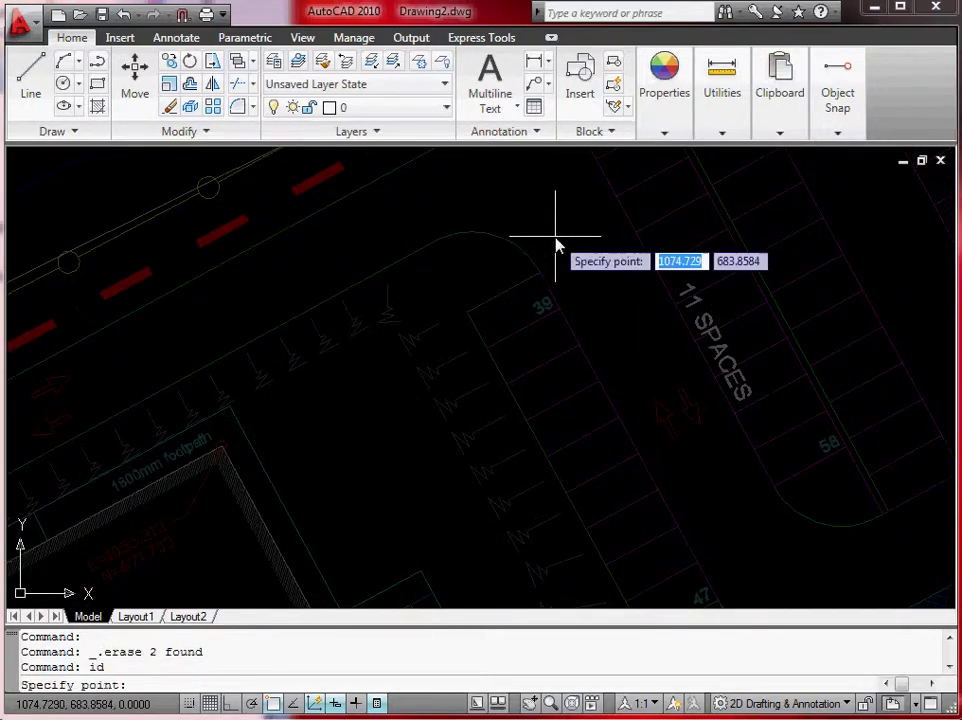
{"action": "left_click", "coordinate": [531, 295]}
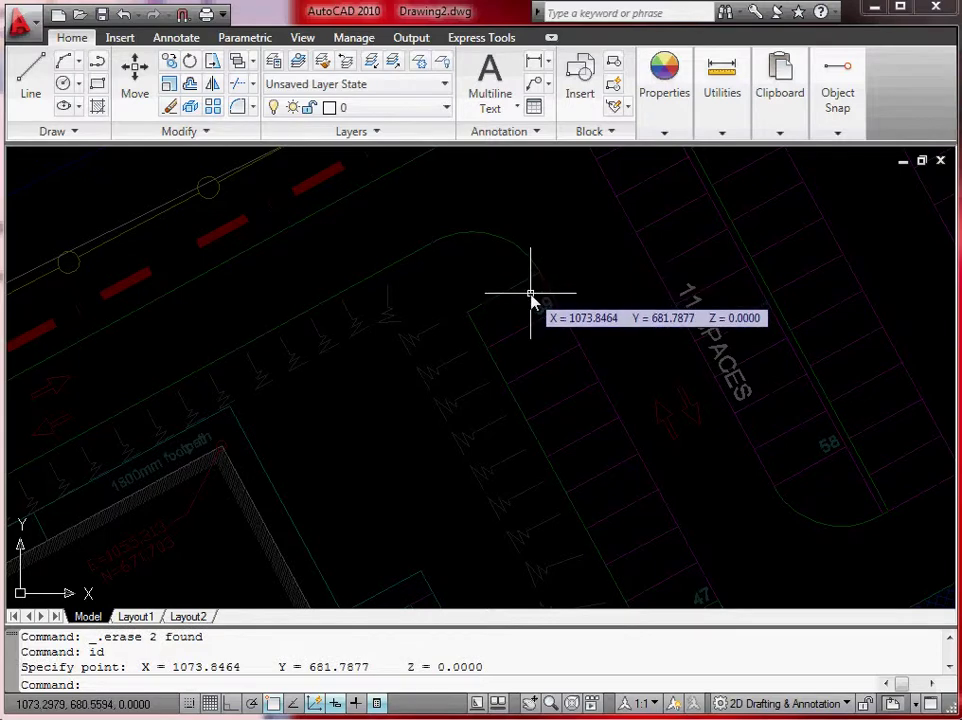
{"action": "scroll", "coordinate": [531, 260], "scroll_direction": "down", "scroll_amount": 5}
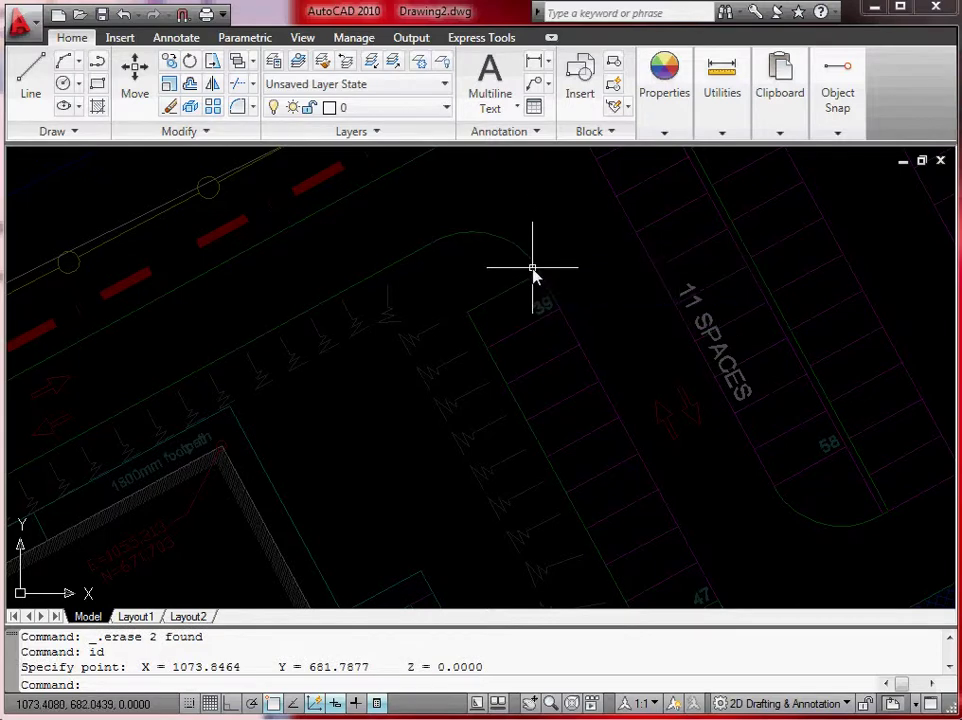
{"action": "key", "text": "Escape"}
{"action": "middle_click_drag", "start_coordinate": [625, 262], "coordinate": [502, 339]}
{"action": "scroll", "coordinate": [573, 344], "scroll_direction": "down", "scroll_amount": 2}
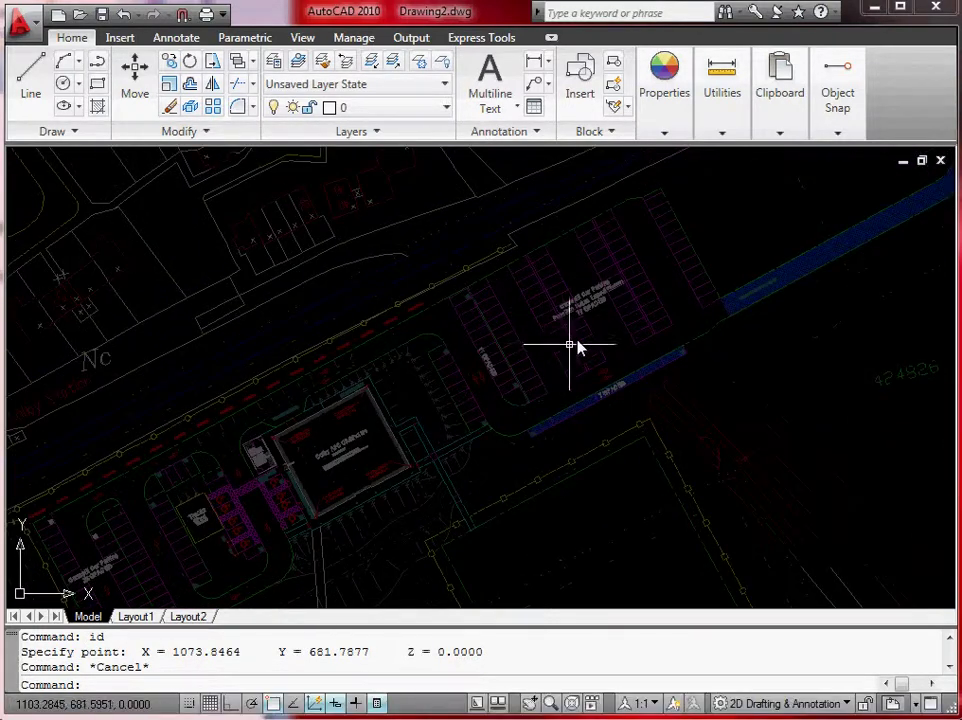
{"action": "middle_click_drag", "start_coordinate": [573, 344], "coordinate": [531, 345]}
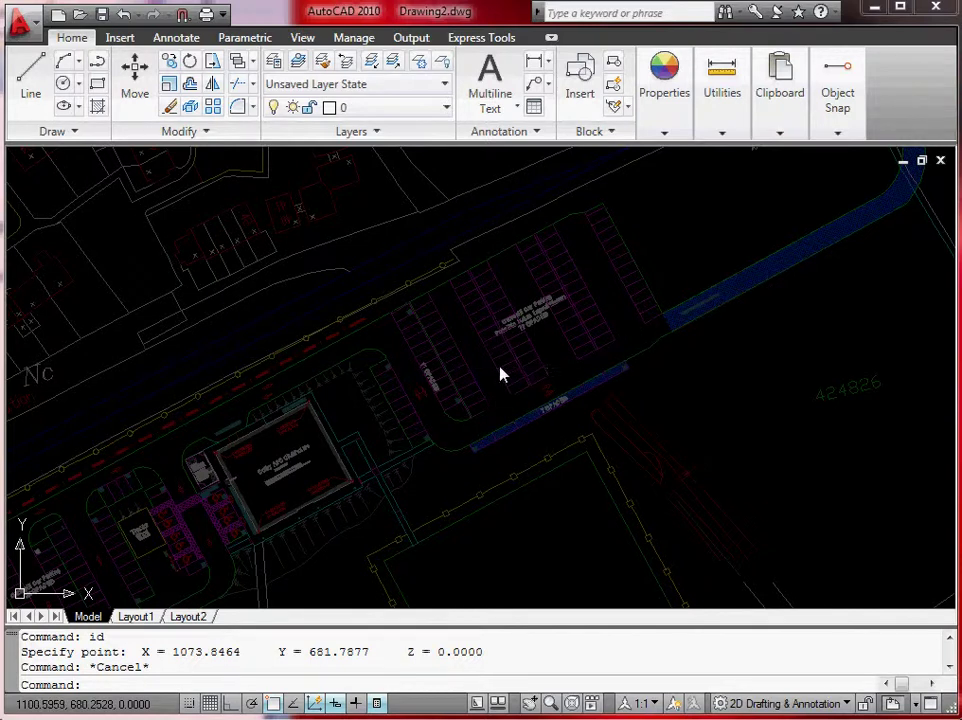
{"action": "scroll", "coordinate": [511, 356], "scroll_direction": "down", "scroll_amount": 1}
{"action": "scroll", "coordinate": [450, 378], "scroll_direction": "up", "scroll_amount": 1}
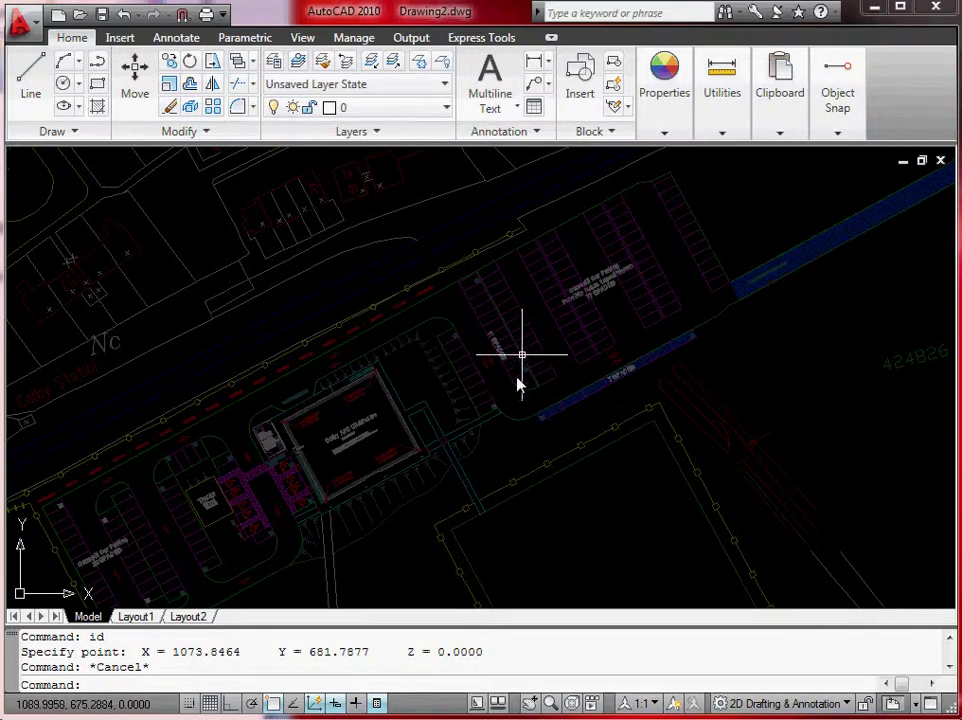
{"action": "scroll", "coordinate": [483, 393], "scroll_direction": "up", "scroll_amount": 1}
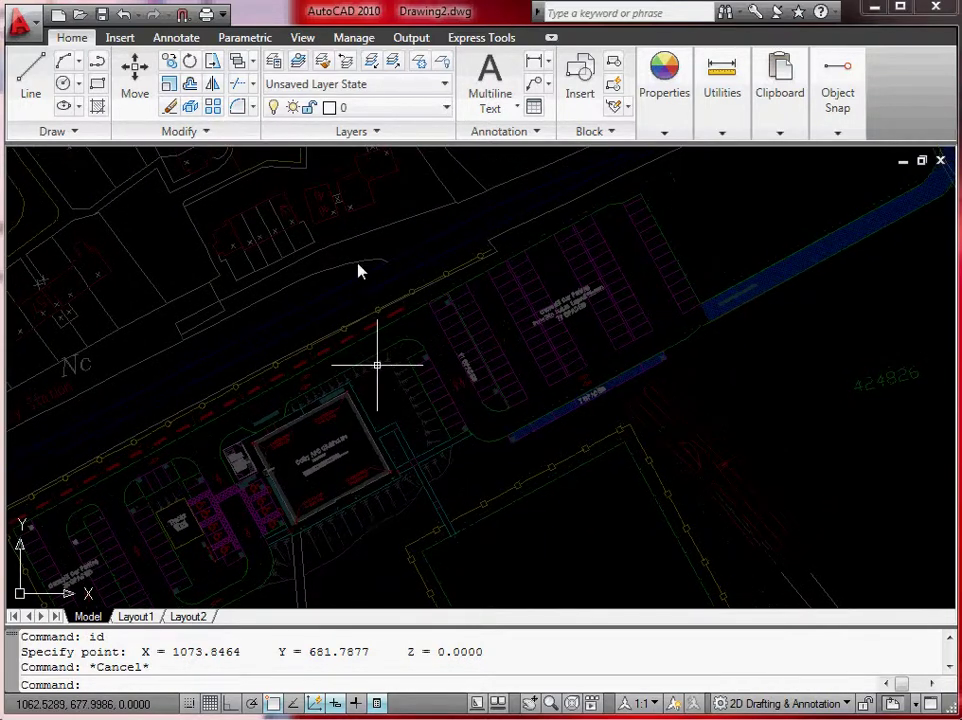
Step: Open the External References palette, select the parking layout reference and widen the palette to show its details
{"action": "left_click", "coordinate": [120, 38]}
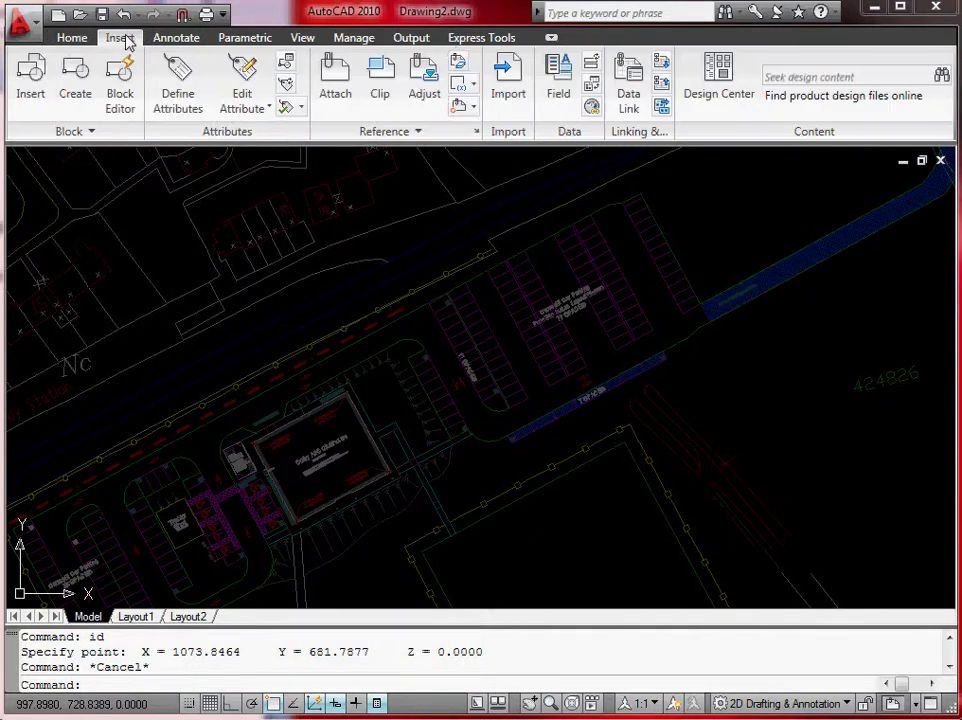
{"action": "left_click", "coordinate": [477, 133]}
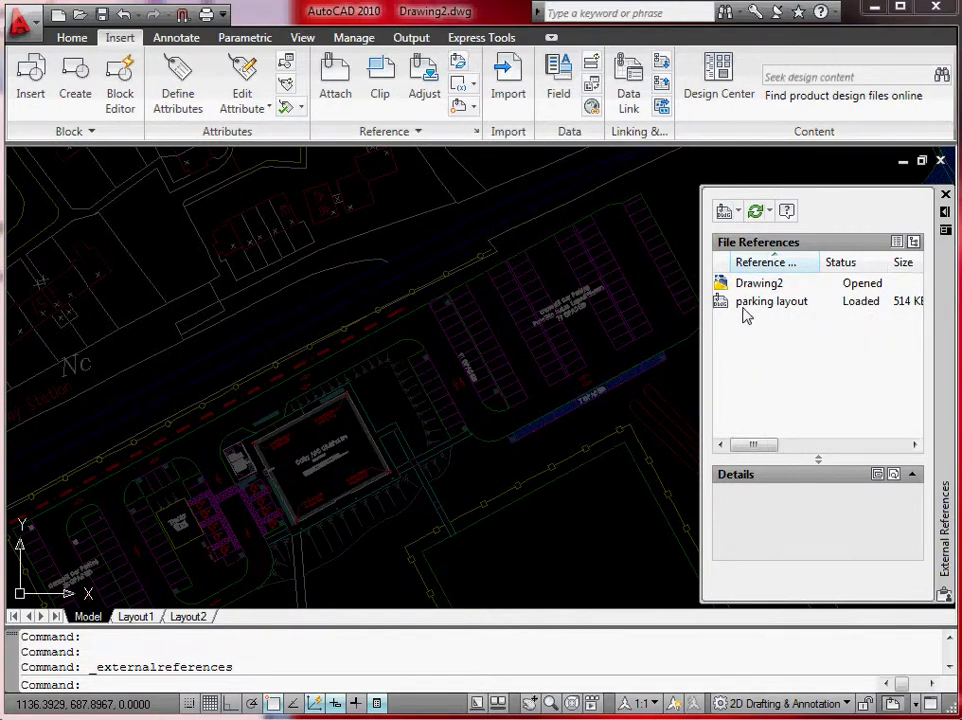
{"action": "mouse_move", "coordinate": [752, 311]}
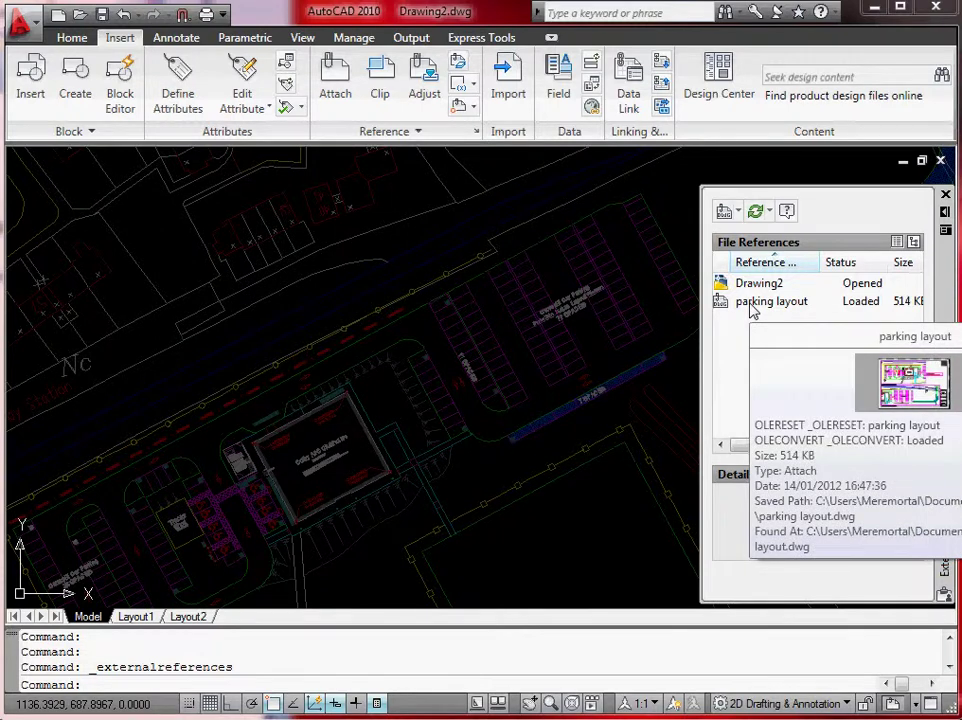
{"action": "left_click", "coordinate": [754, 308]}
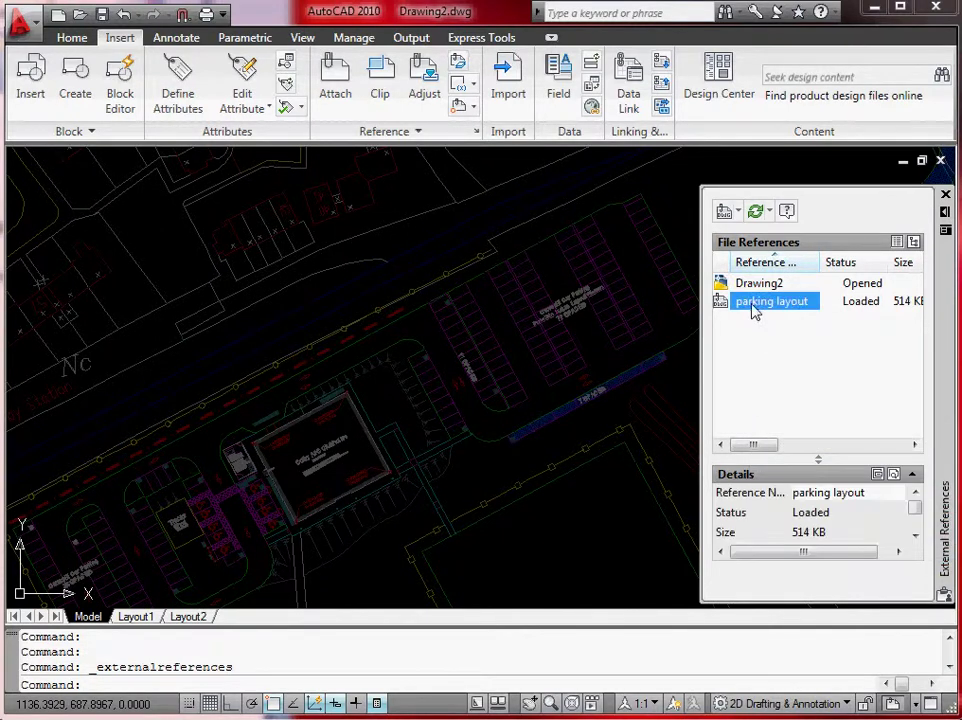
{"action": "left_click_drag", "start_coordinate": [704, 441], "coordinate": [474, 444]}
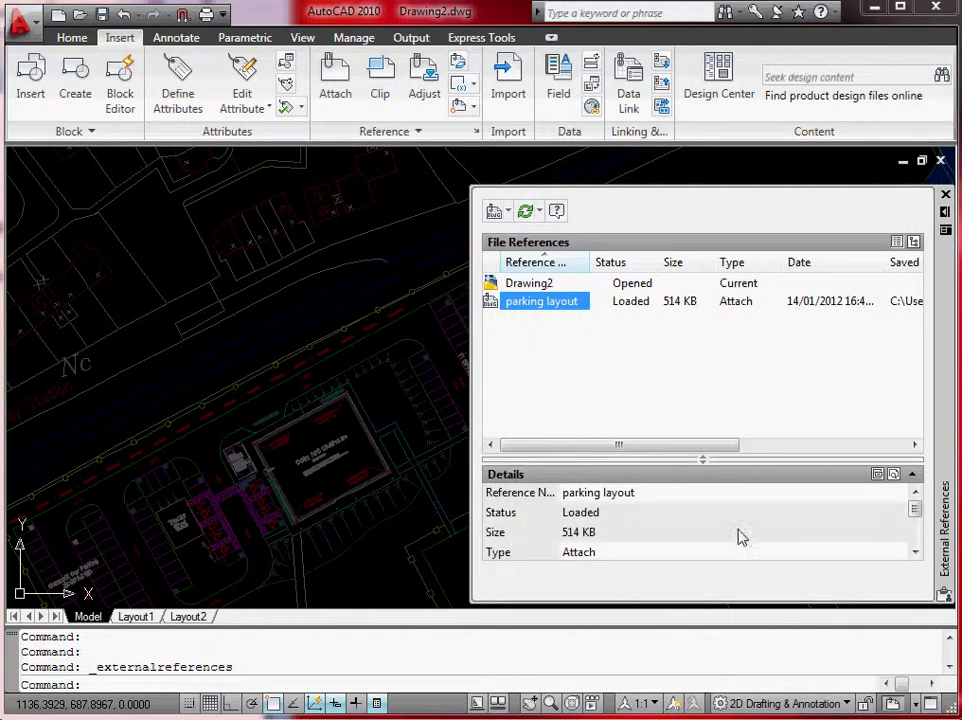
Step: Change the parking layout reference's Found At path to parking layout revision A.dwg in the Acad demo folder, and narrow the palette again
{"action": "left_click", "coordinate": [913, 555]}
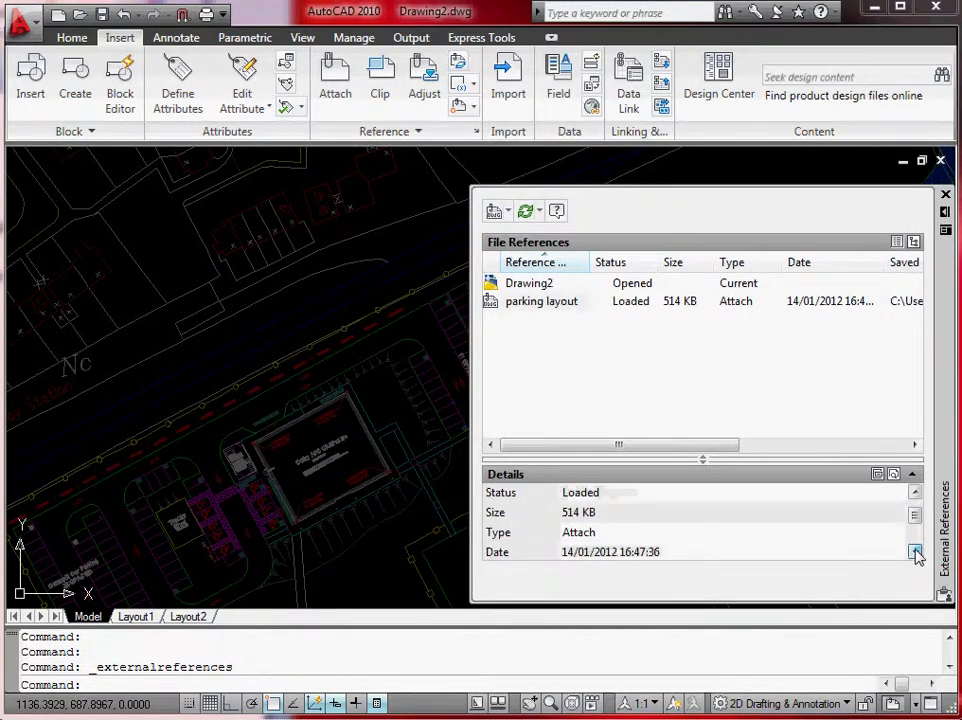
{"action": "left_click", "coordinate": [913, 555]}
{"action": "left_click", "coordinate": [913, 555]}
{"action": "left_click", "coordinate": [913, 555]}
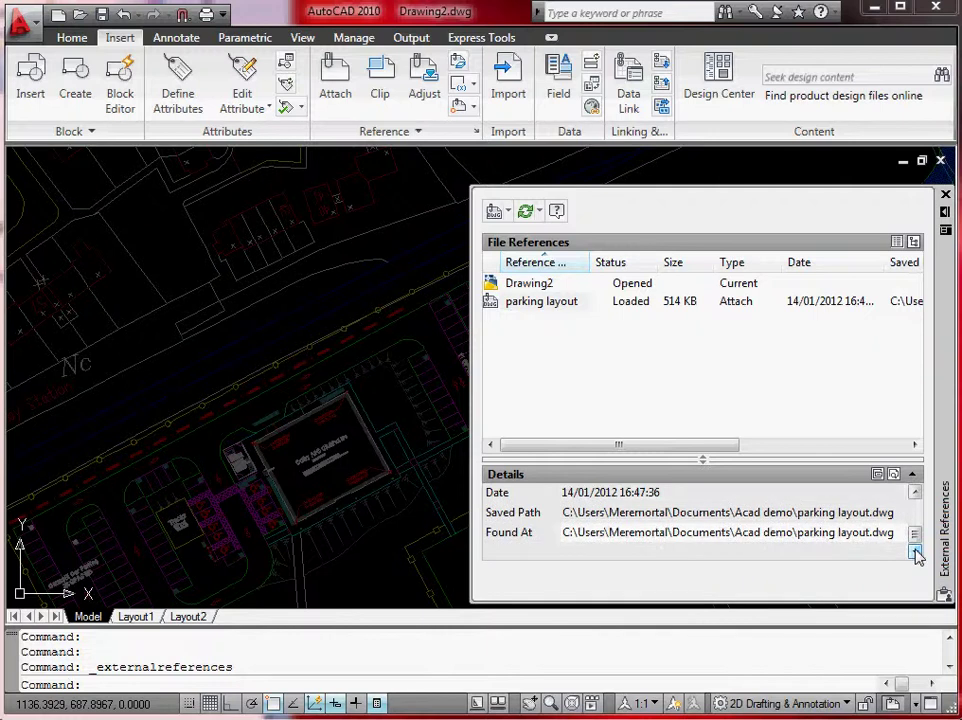
{"action": "left_click", "coordinate": [647, 533]}
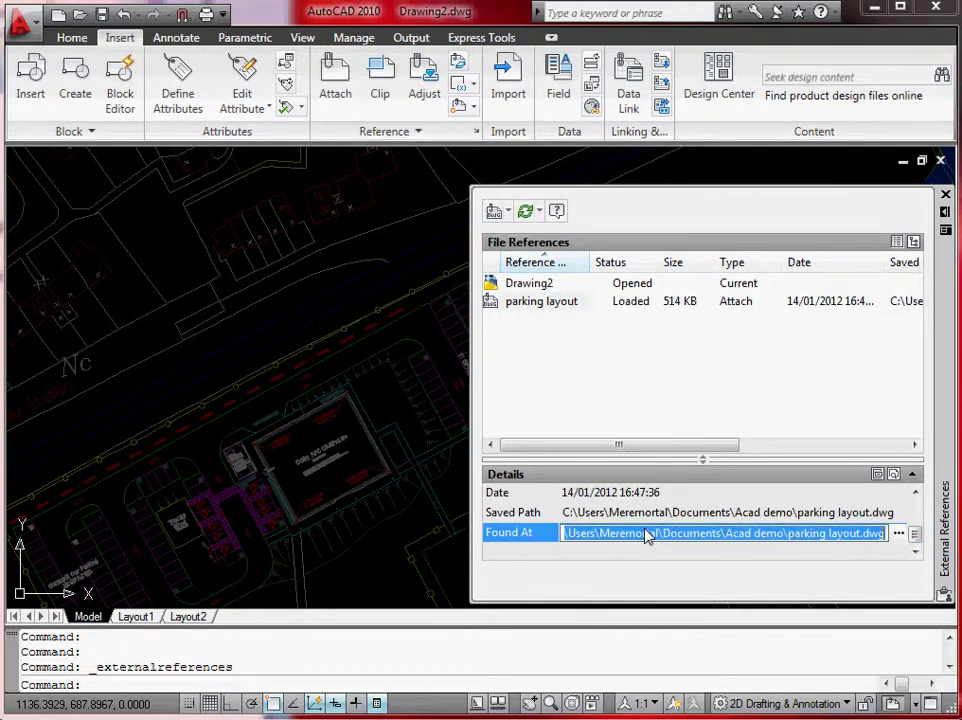
{"action": "left_click", "coordinate": [899, 535]}
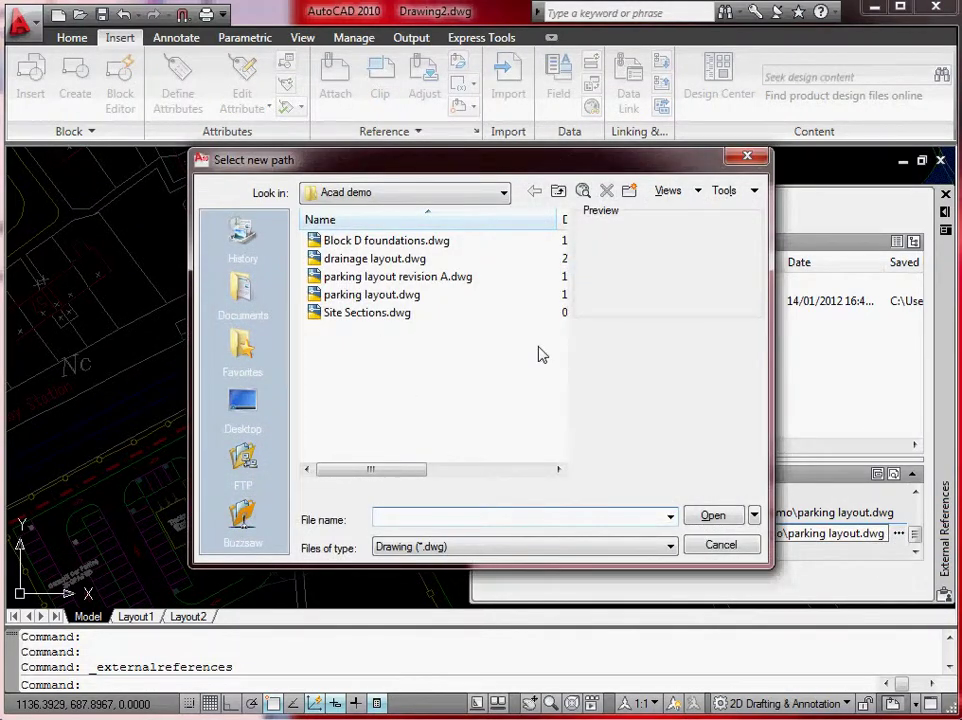
{"action": "left_click", "coordinate": [397, 278]}
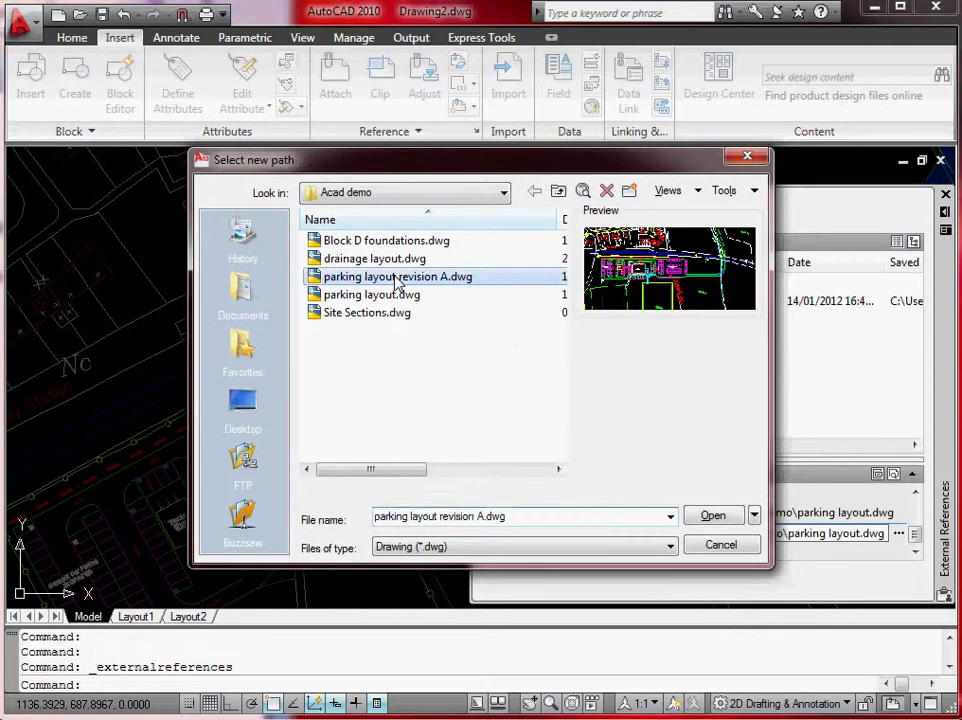
{"action": "left_click", "coordinate": [698, 516]}
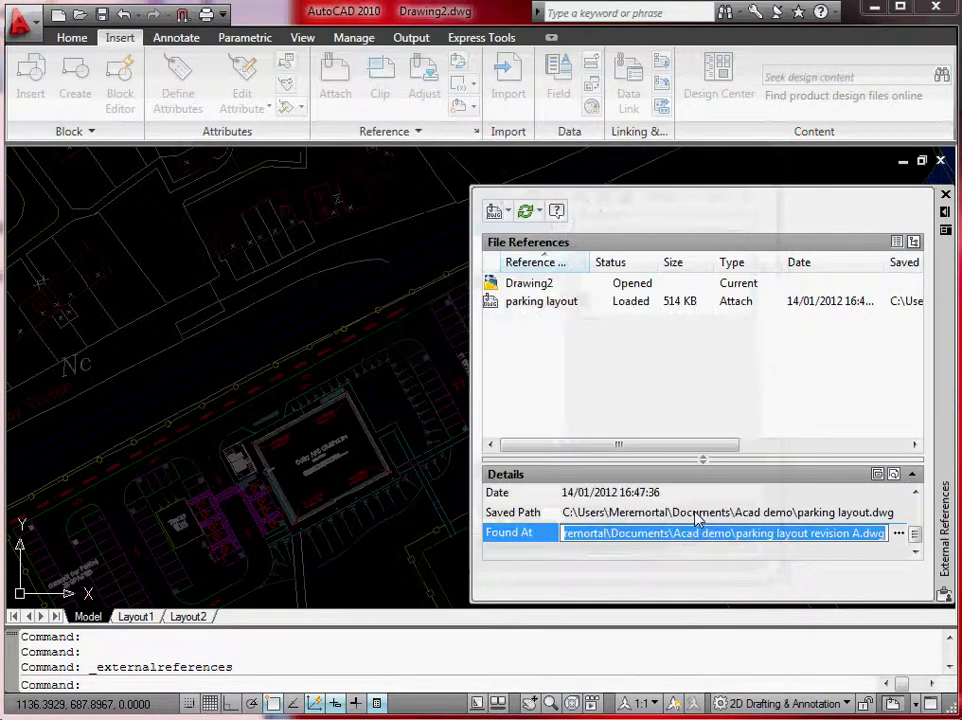
{"action": "left_click_drag", "start_coordinate": [472, 444], "coordinate": [668, 436]}
{"action": "left_click_drag", "start_coordinate": [708, 432], "coordinate": [722, 434]}
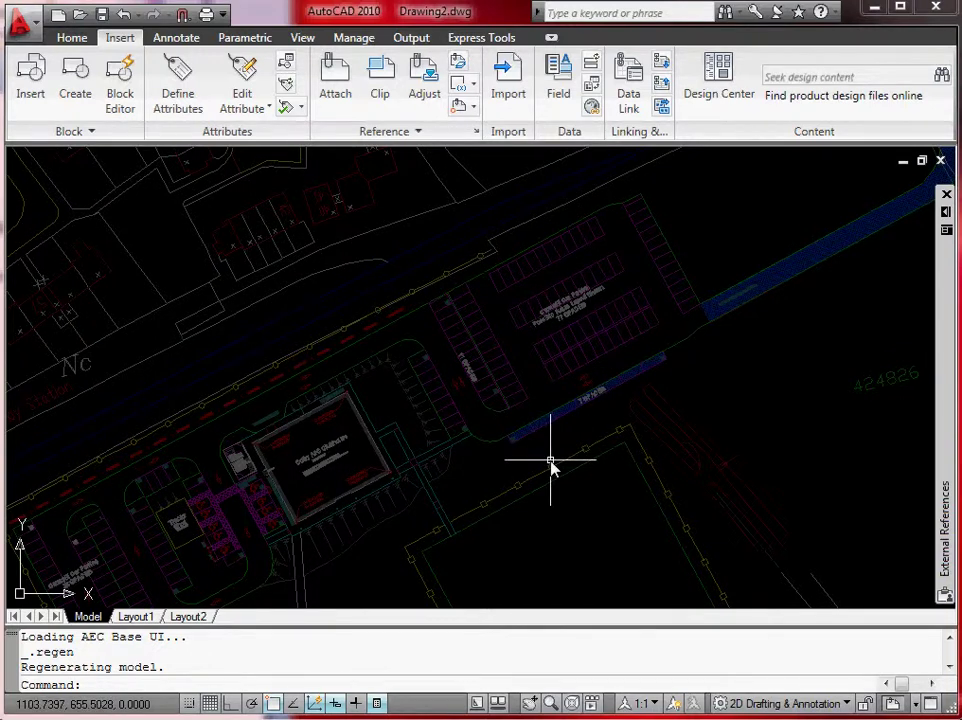
Step: Undo the parking layout reference's path change and bring the External References palette back into view
{"action": "type", "text": "u"}
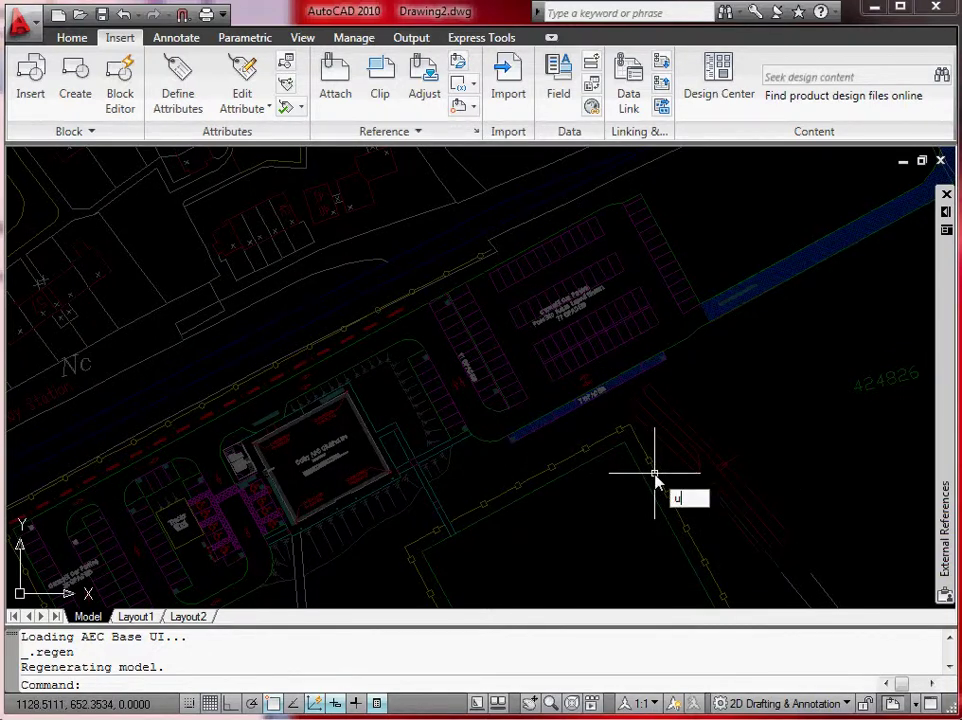
{"action": "key", "text": "Return"}
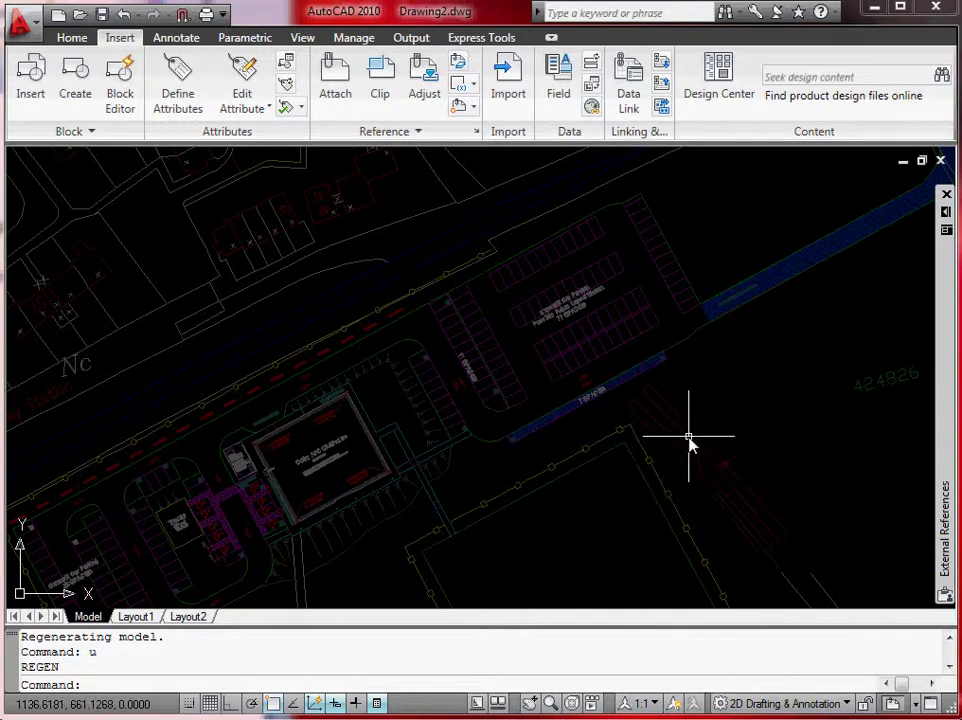
{"action": "key", "text": "Return"}
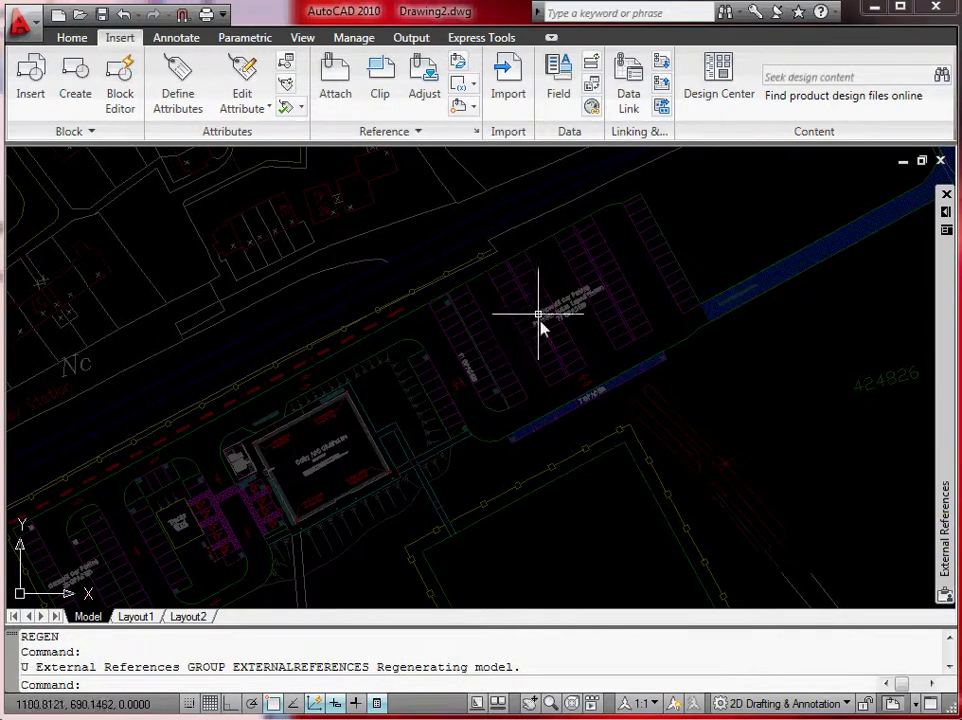
{"action": "mouse_move", "coordinate": [945, 357]}
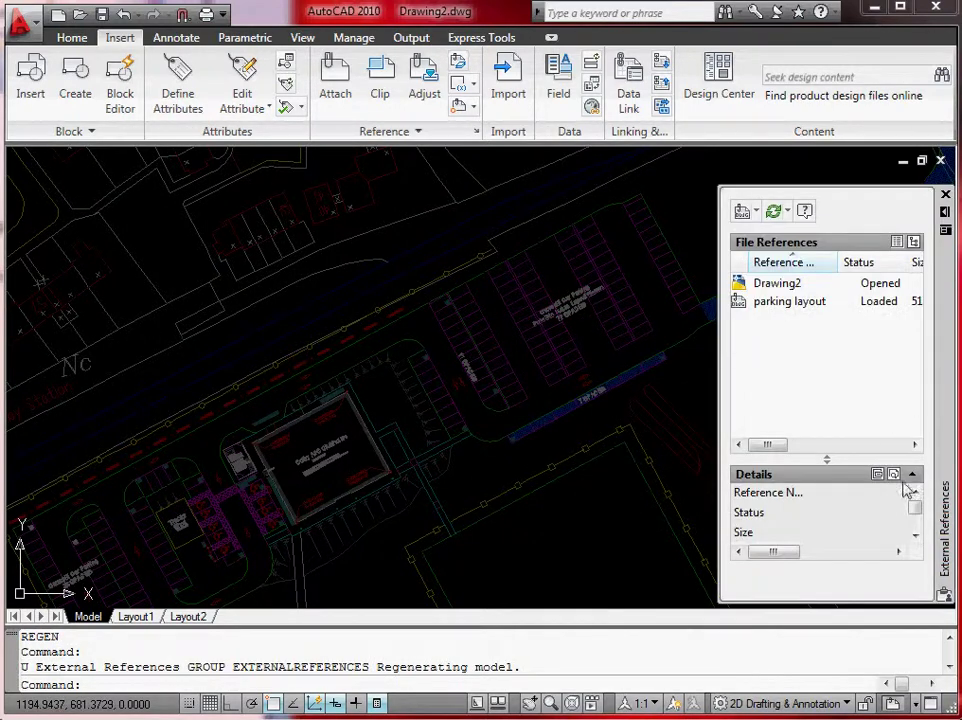
Step: Select the parking layout reference and set its Found At path to parking layout revision A.dwg
{"action": "left_click_drag", "start_coordinate": [913, 507], "coordinate": [915, 524]}
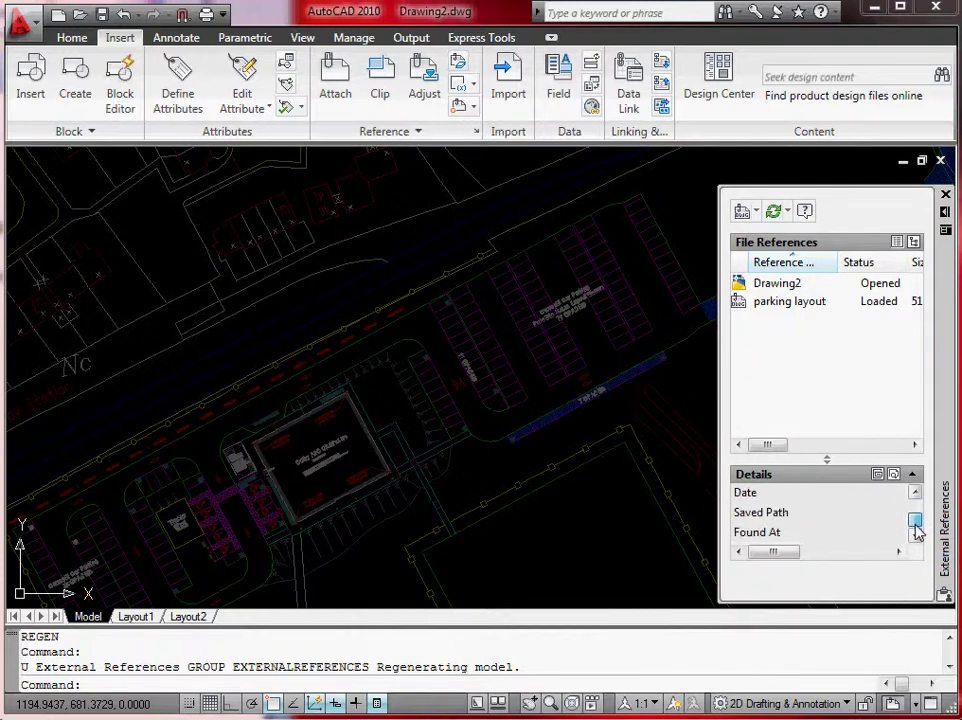
{"action": "left_click", "coordinate": [815, 535]}
{"action": "left_click", "coordinate": [790, 301]}
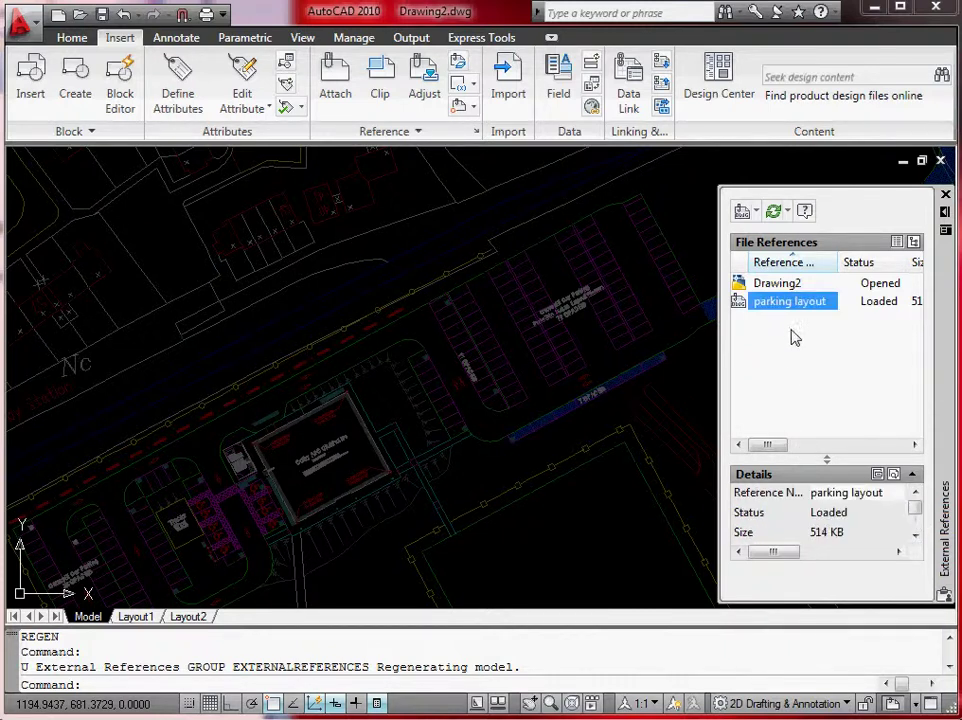
{"action": "left_click_drag", "start_coordinate": [918, 509], "coordinate": [903, 551]}
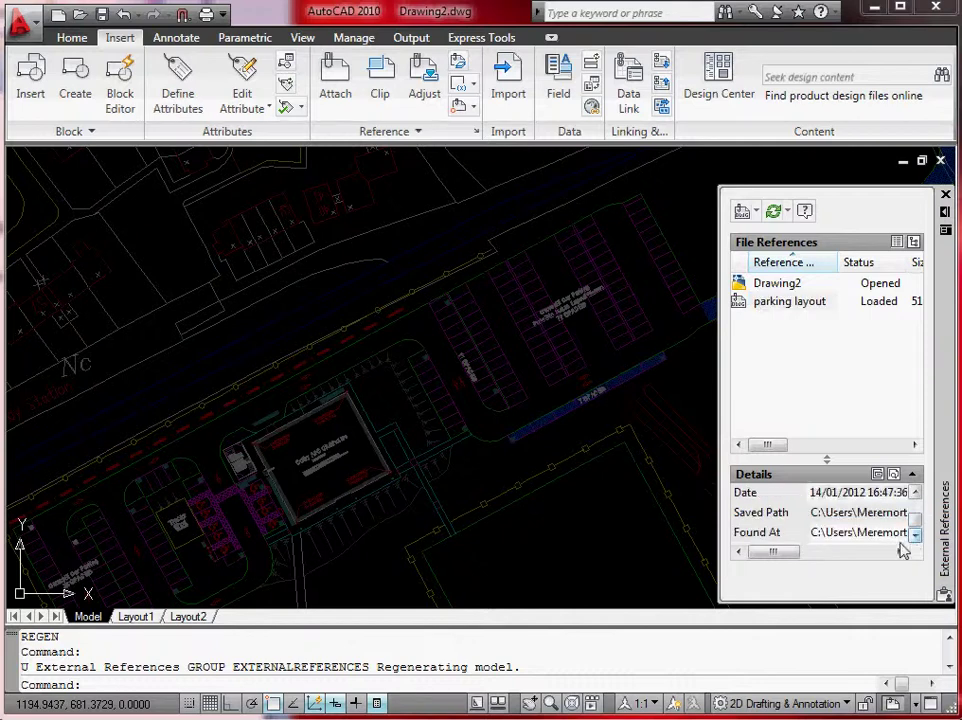
{"action": "left_click", "coordinate": [867, 533]}
{"action": "left_click", "coordinate": [899, 535]}
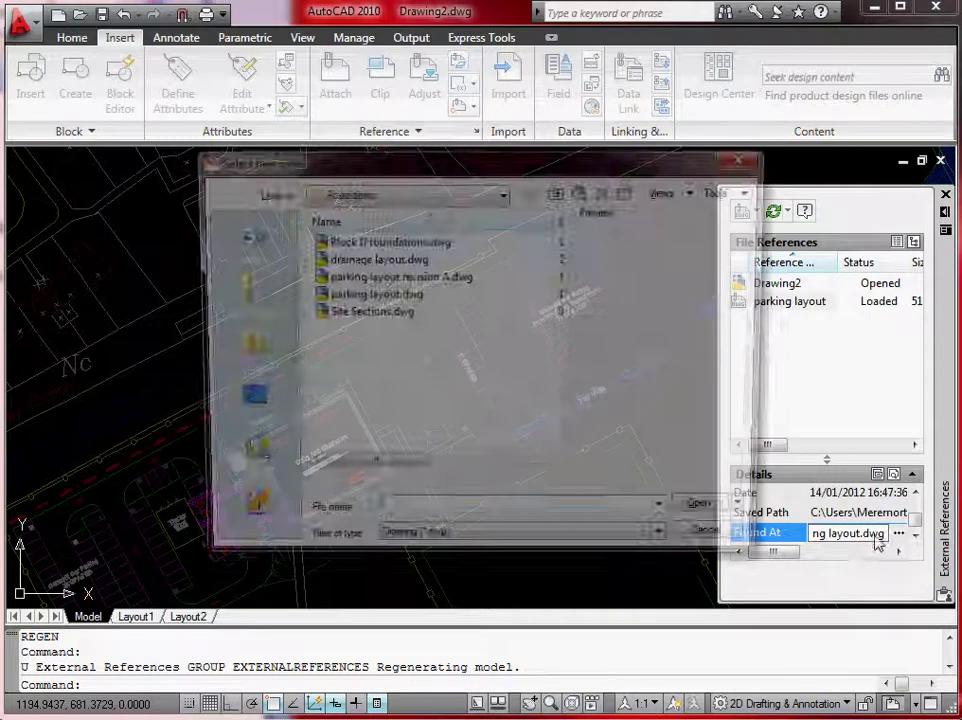
{"action": "double_click", "coordinate": [378, 282]}
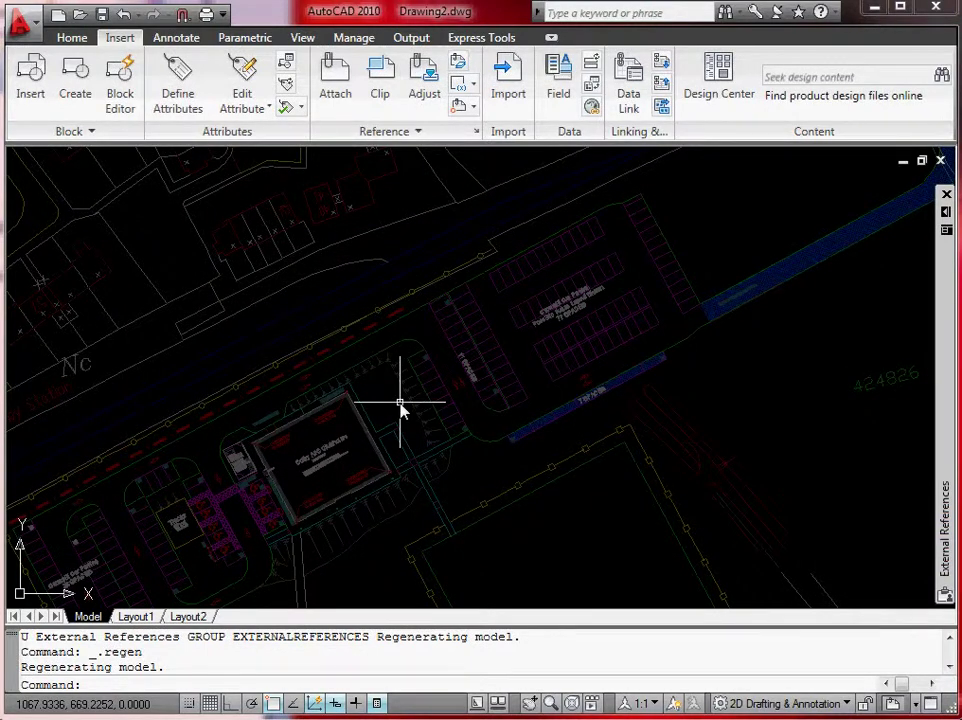
{"action": "mouse_move", "coordinate": [401, 456]}
{"action": "middle_mouse_down"}
{"action": "mouse_move", "coordinate": [509, 427]}
{"action": "mouse_move", "coordinate": [493, 432]}
{"action": "middle_mouse_up"}
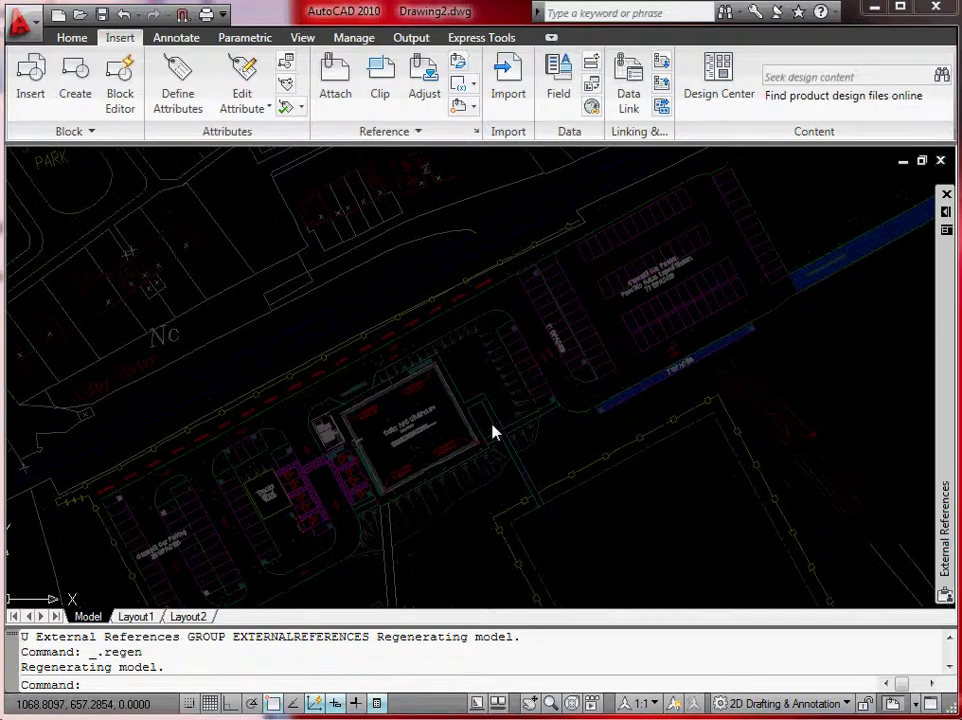